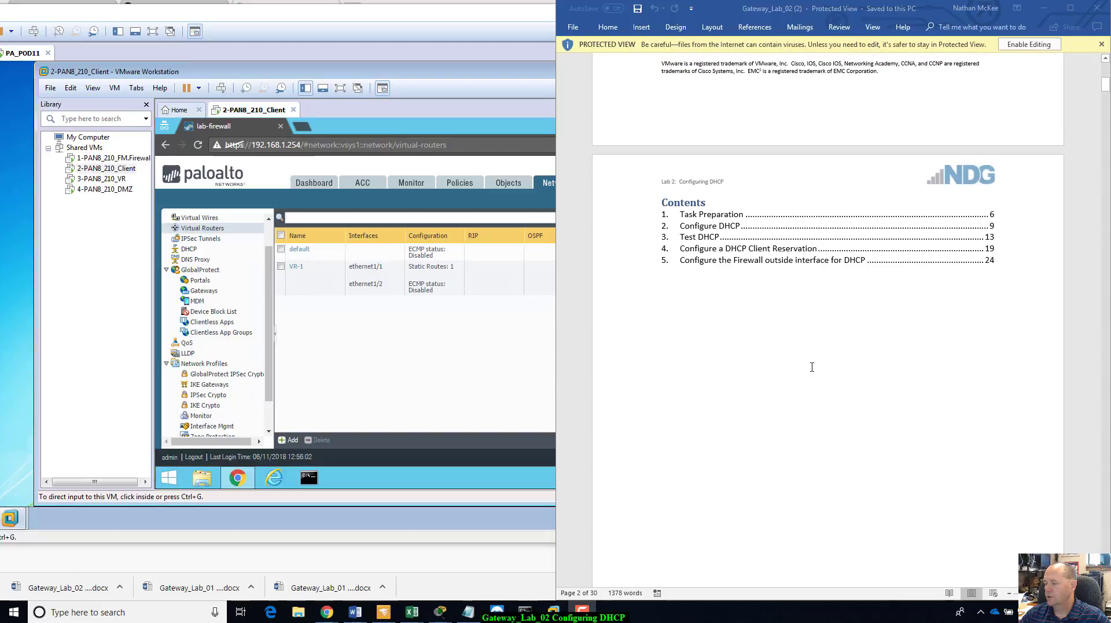
Read the Lab 2 document's contents, introduction, objectives, topology, lab settings and the first Task Preparation instructions
{"action": "scroll", "coordinate": [812, 365], "scroll_direction": "down", "scroll_amount": 4}
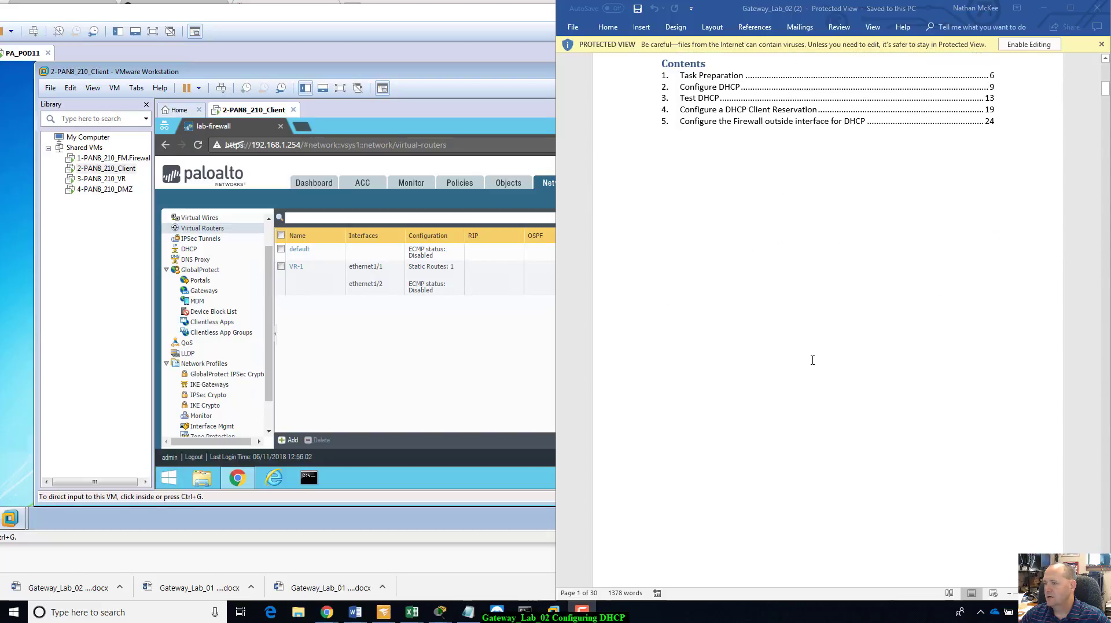
{"action": "scroll", "coordinate": [814, 353], "scroll_direction": "up", "scroll_amount": 13}
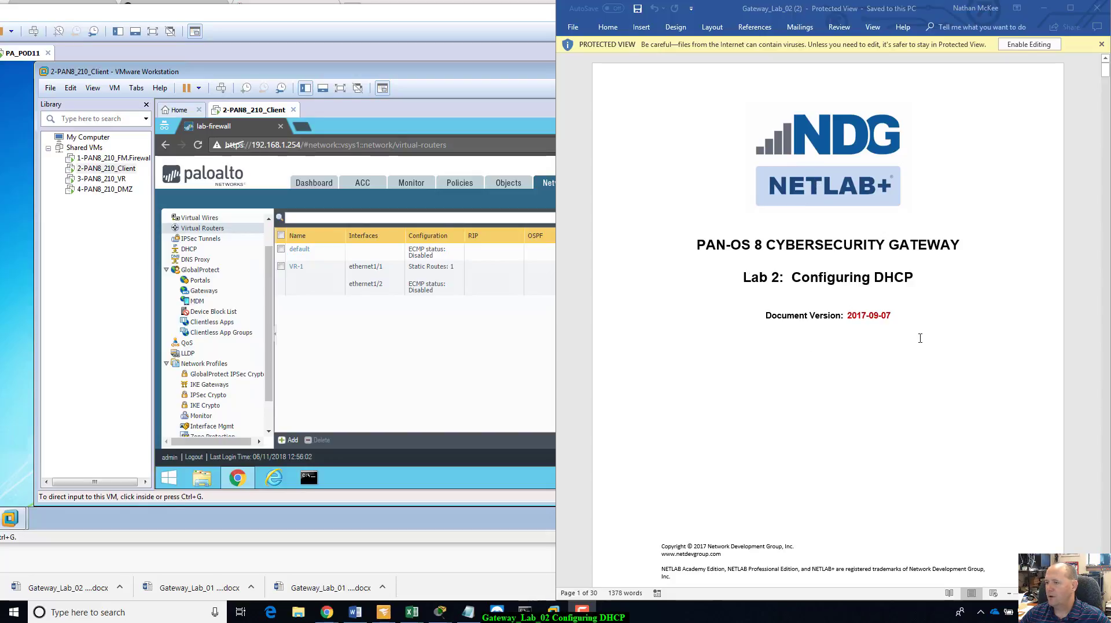
{"action": "scroll", "coordinate": [850, 361], "scroll_direction": "down", "scroll_amount": 12}
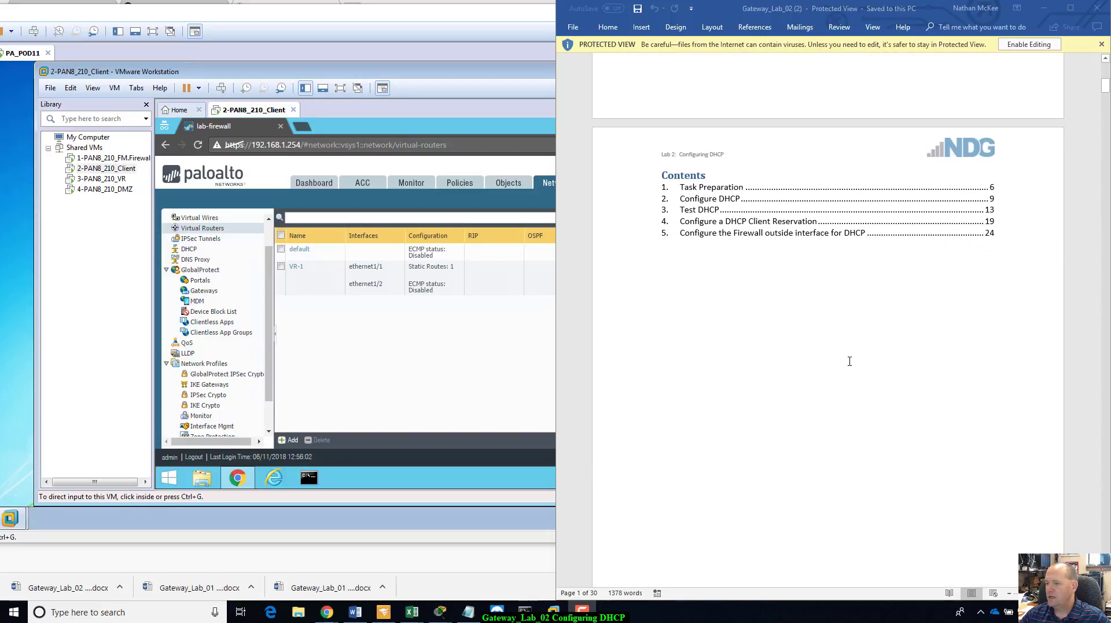
{"action": "scroll", "coordinate": [850, 361], "scroll_direction": "down", "scroll_amount": 9}
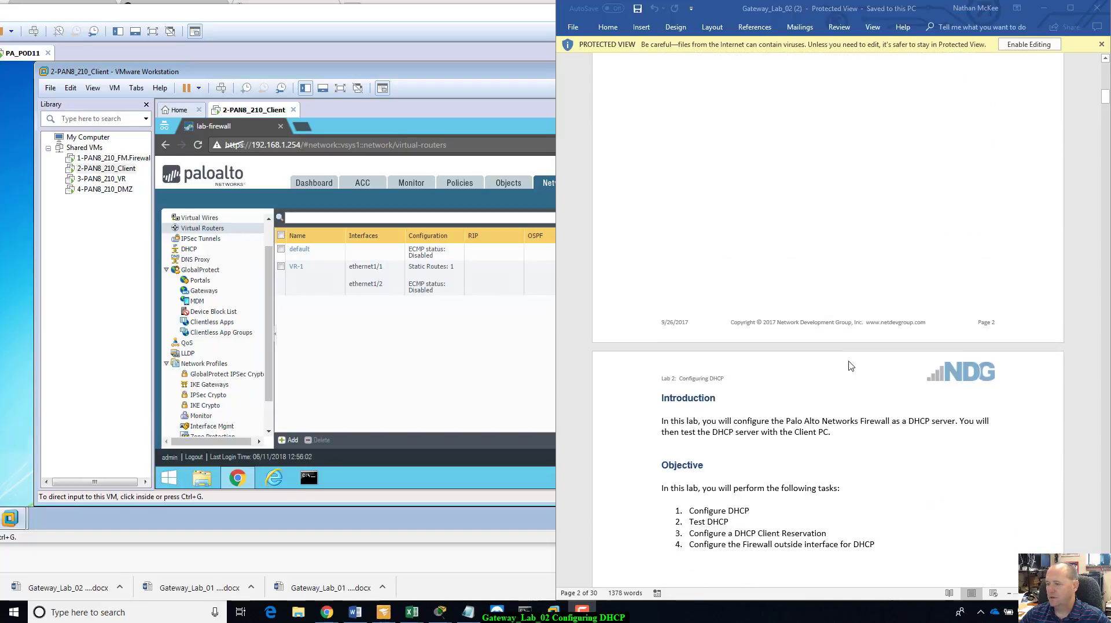
{"action": "scroll", "coordinate": [850, 361], "scroll_direction": "down", "scroll_amount": 2}
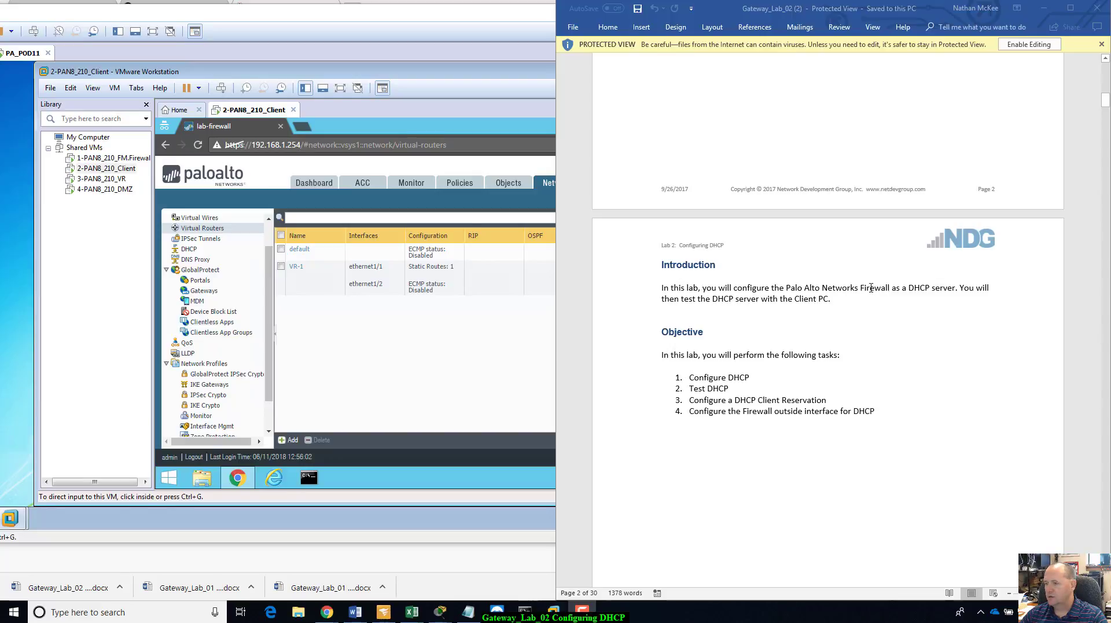
{"action": "scroll", "coordinate": [872, 288], "scroll_direction": "down", "scroll_amount": 2}
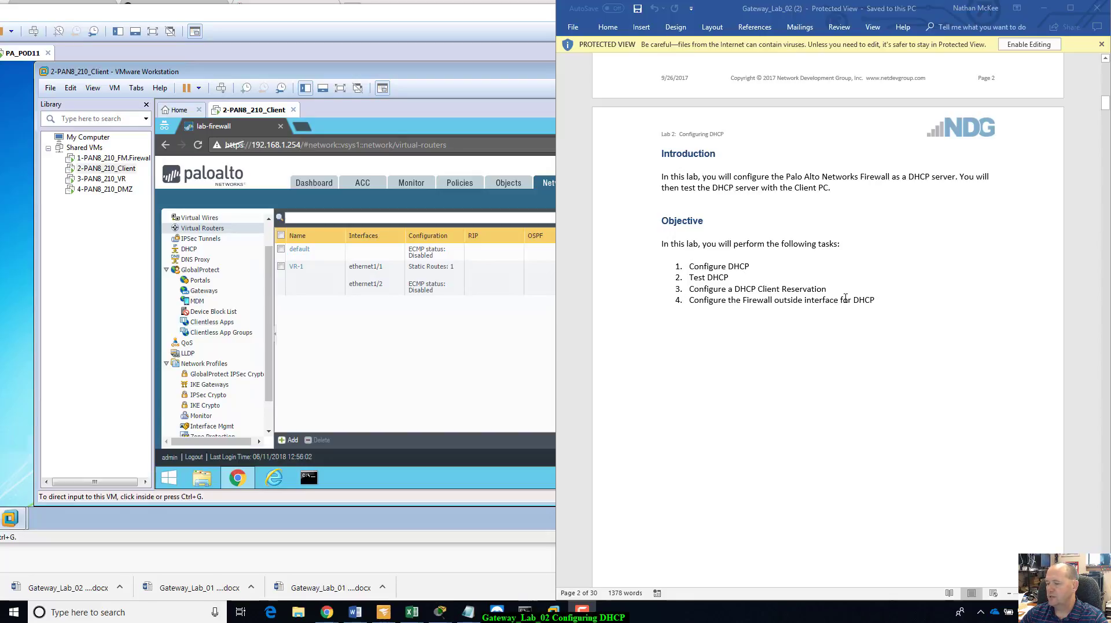
{"action": "scroll", "coordinate": [865, 299], "scroll_direction": "down", "scroll_amount": 15}
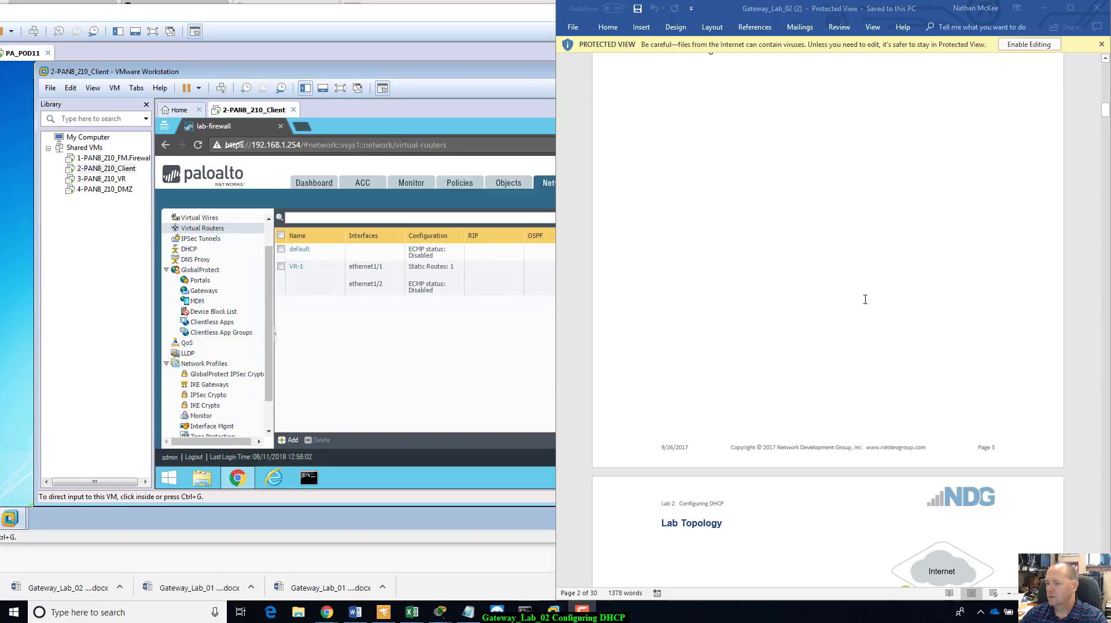
{"action": "scroll", "coordinate": [867, 304], "scroll_direction": "up", "scroll_amount": 2}
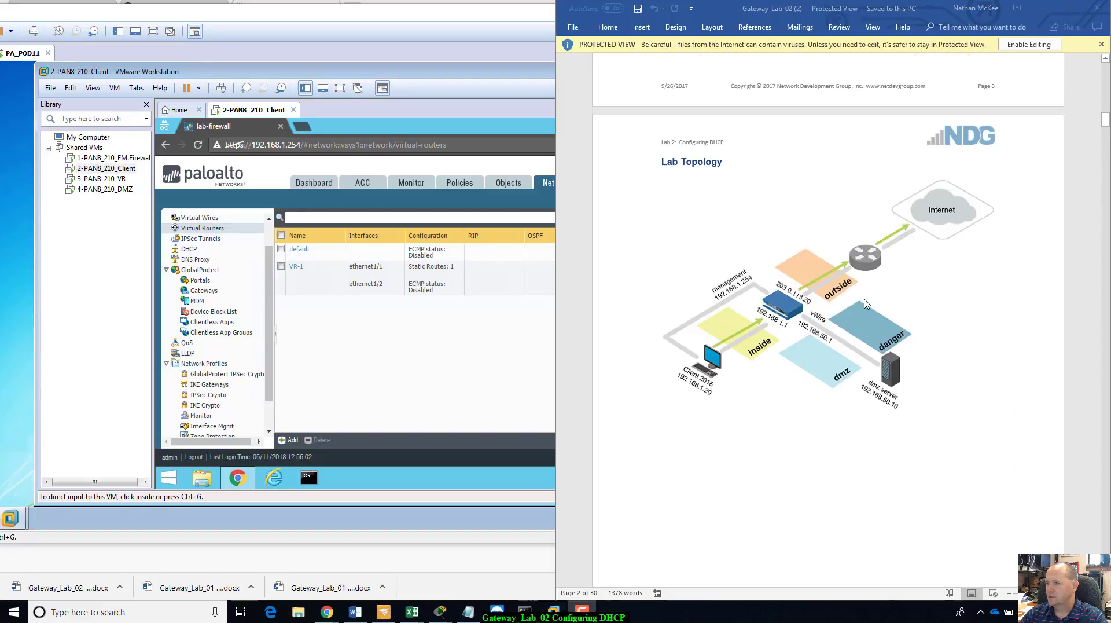
{"action": "scroll", "coordinate": [866, 253], "scroll_direction": "down", "scroll_amount": 12}
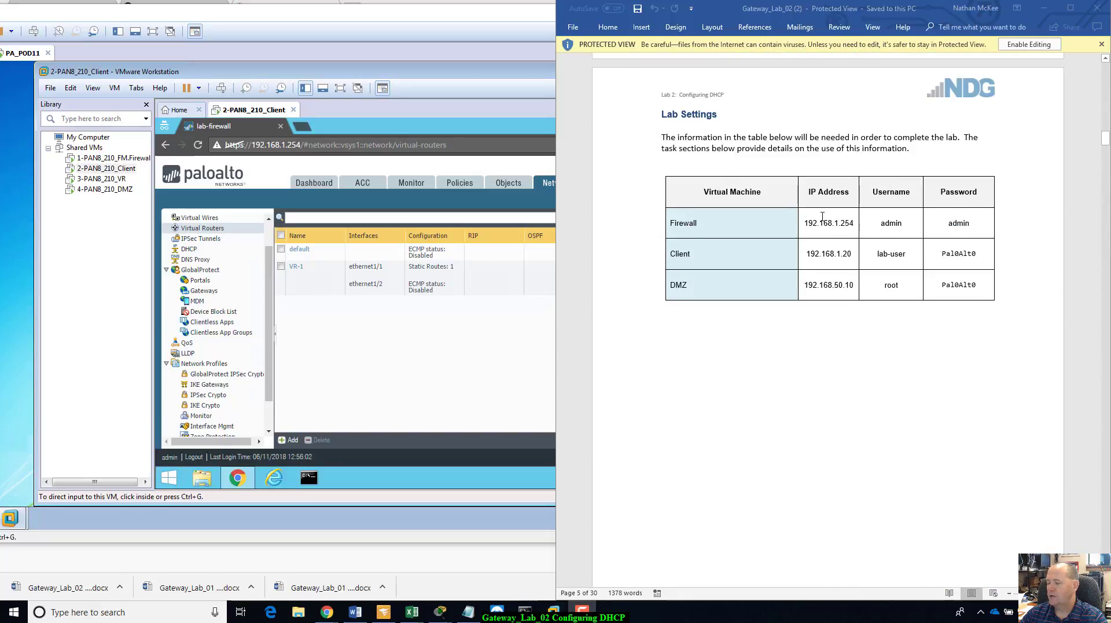
{"action": "scroll", "coordinate": [822, 217], "scroll_direction": "down", "scroll_amount": 9}
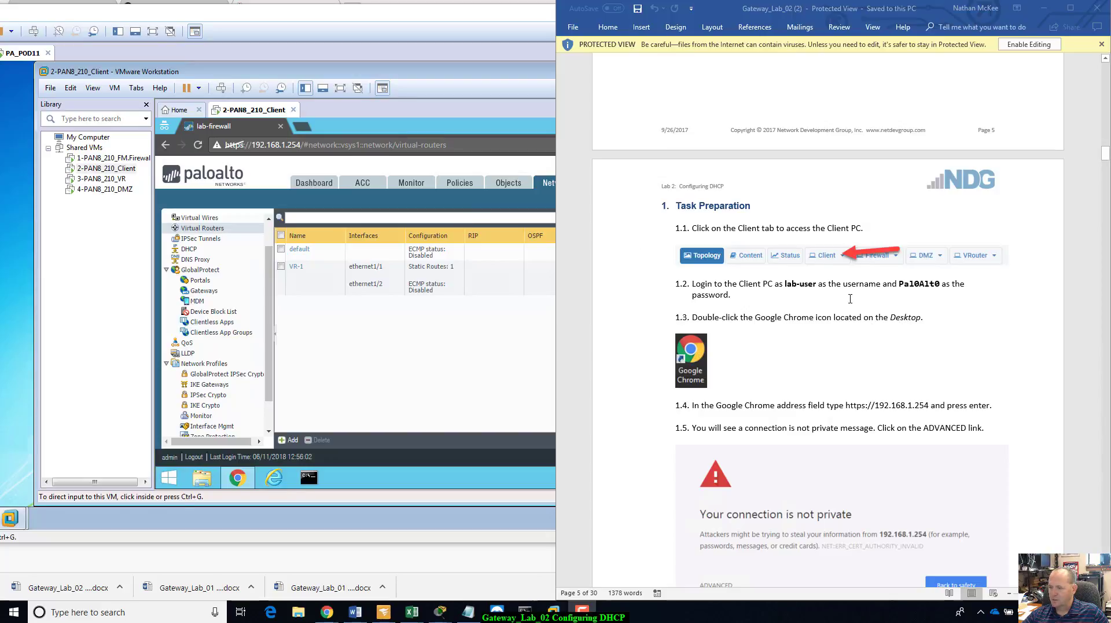
{"action": "scroll", "coordinate": [886, 411], "scroll_direction": "down", "scroll_amount": 5}
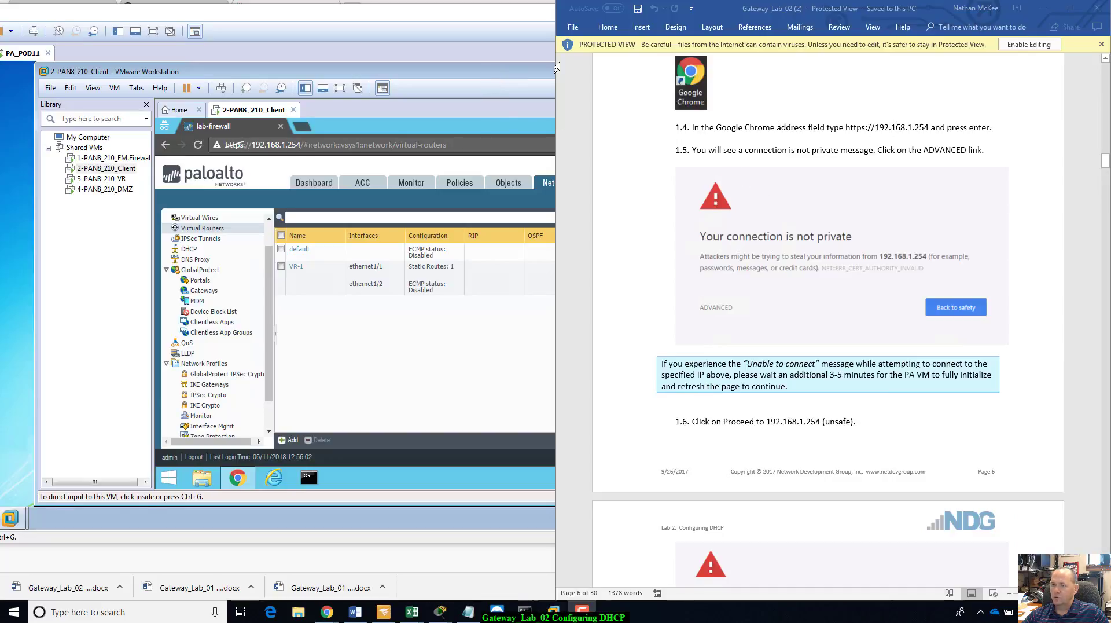
Switch to the firewall web interface in the client VM and assign interface ethernet1/1 to the Outside security zone
{"action": "left_click", "coordinate": [495, 75]}
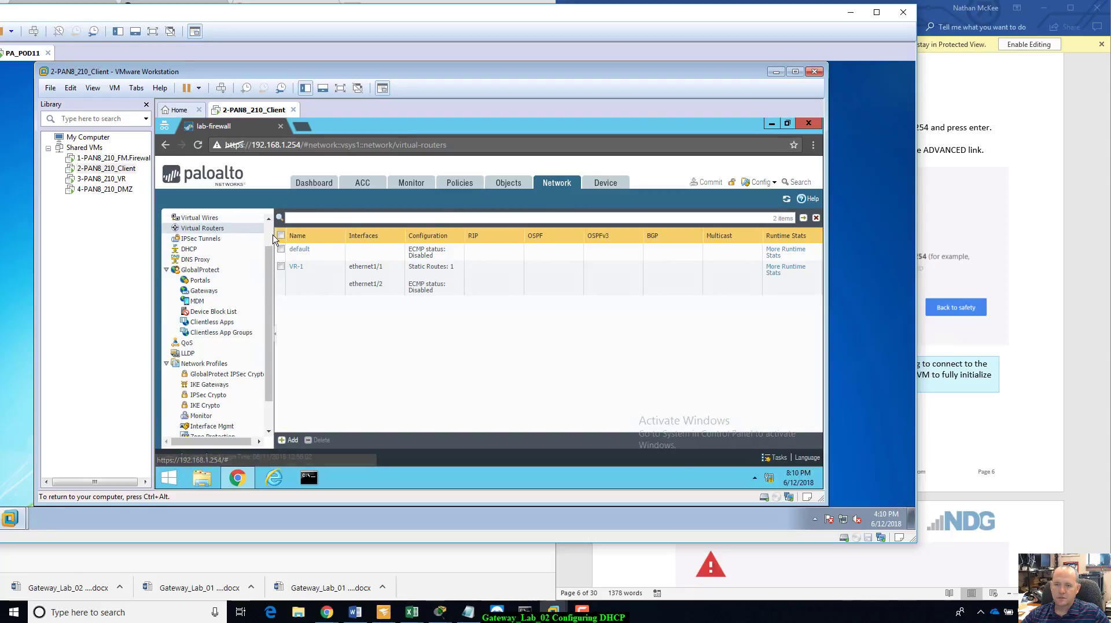
{"action": "scroll", "coordinate": [243, 236], "scroll_direction": "up", "scroll_amount": 2}
{"action": "left_click", "coordinate": [223, 220]}
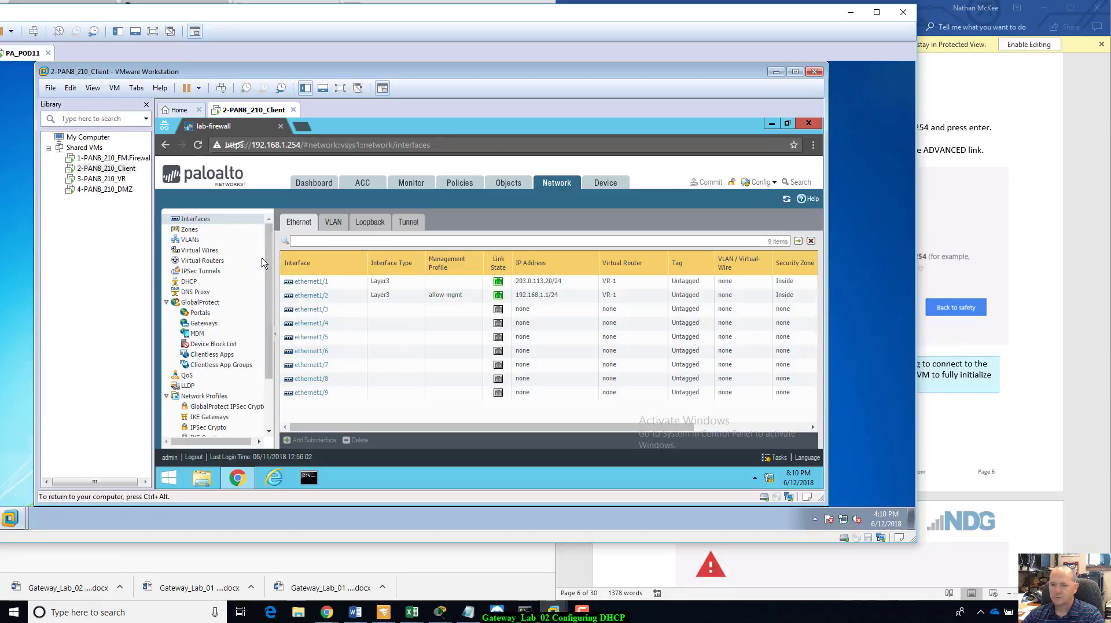
{"action": "left_click", "coordinate": [306, 283]}
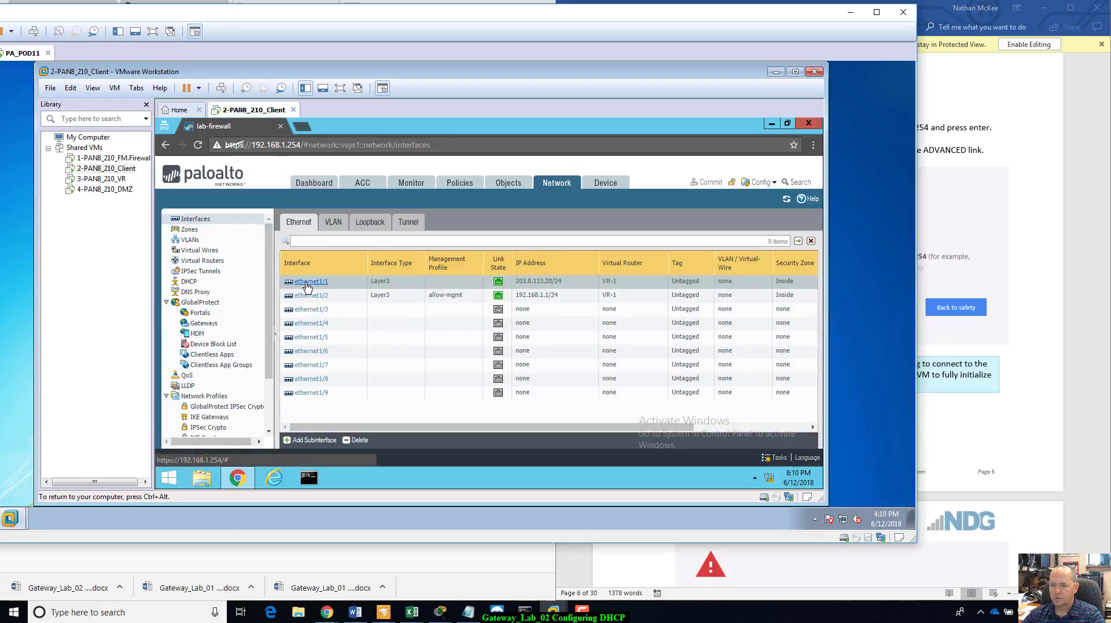
{"action": "left_click", "coordinate": [306, 284]}
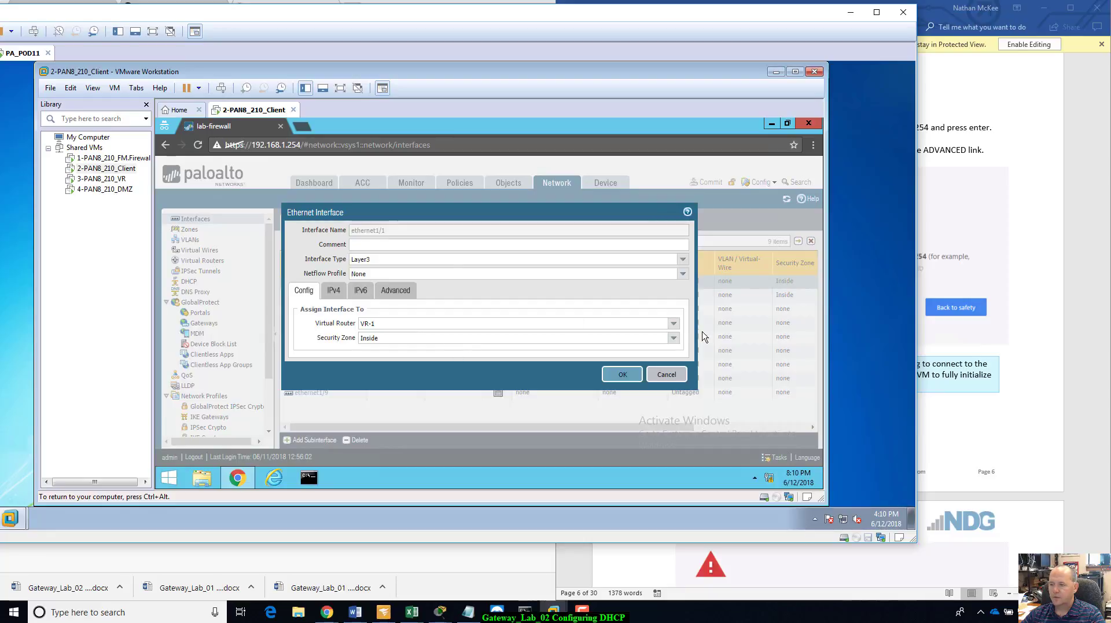
{"action": "left_click", "coordinate": [674, 338]}
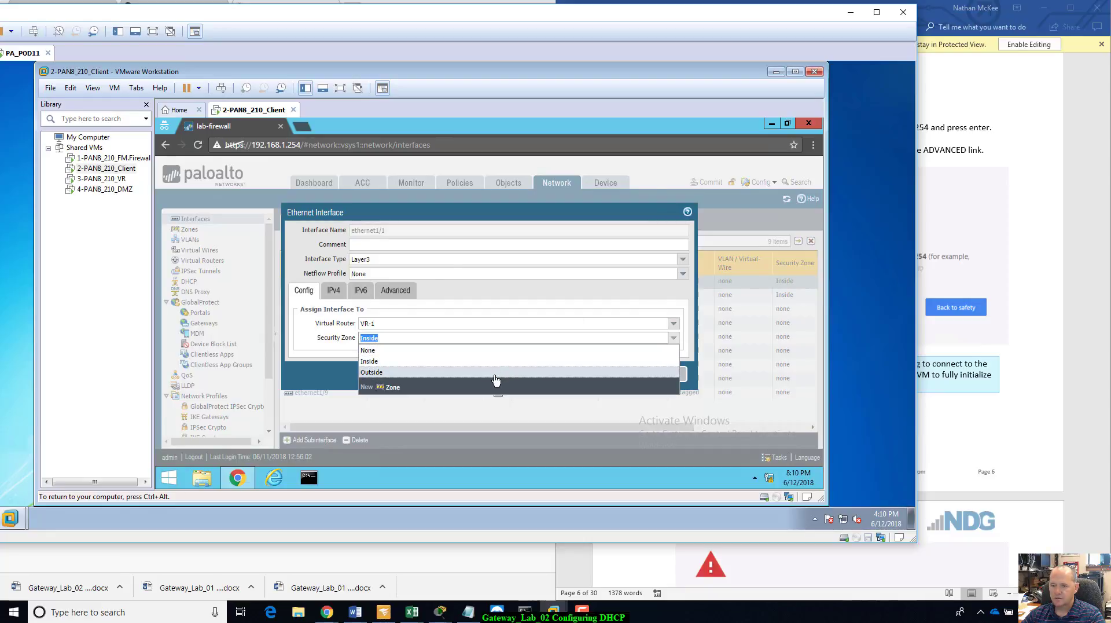
{"action": "left_click", "coordinate": [496, 377]}
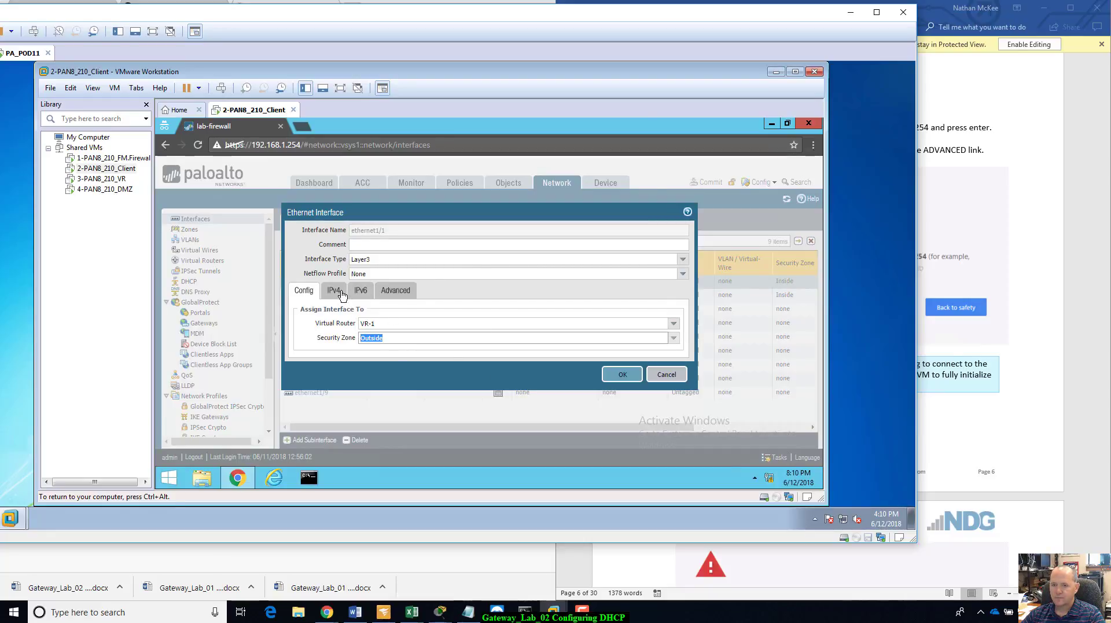
{"action": "left_click", "coordinate": [622, 377]}
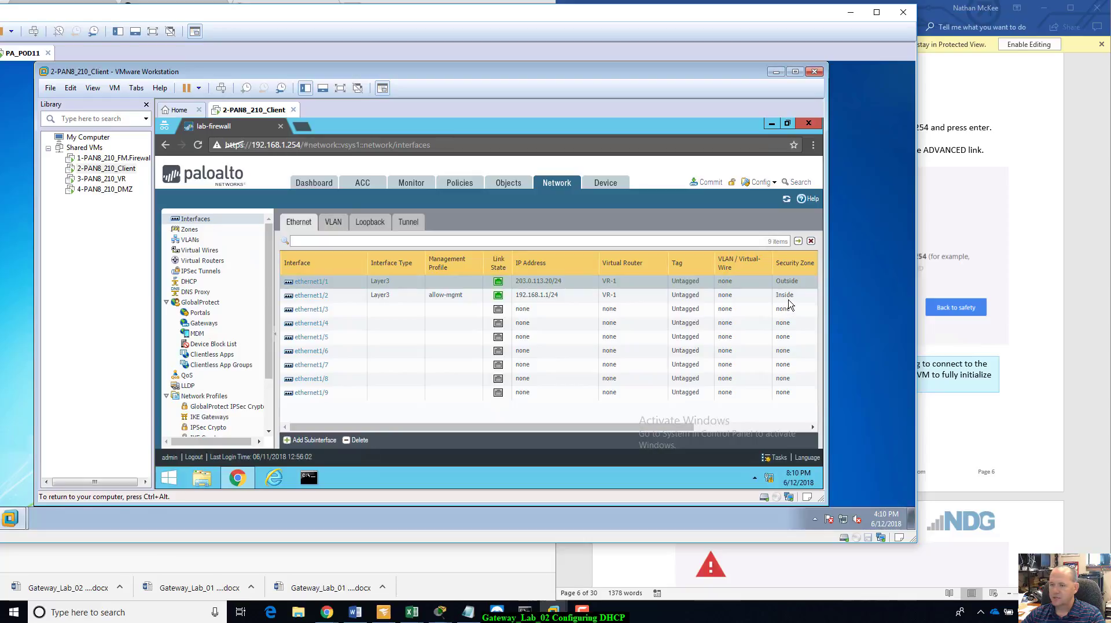
Switch to the Word lab document and read Task Preparation instructions 1.7 to 1.9 on logging in and loading the named configuration
{"action": "left_click", "coordinate": [1057, 174]}
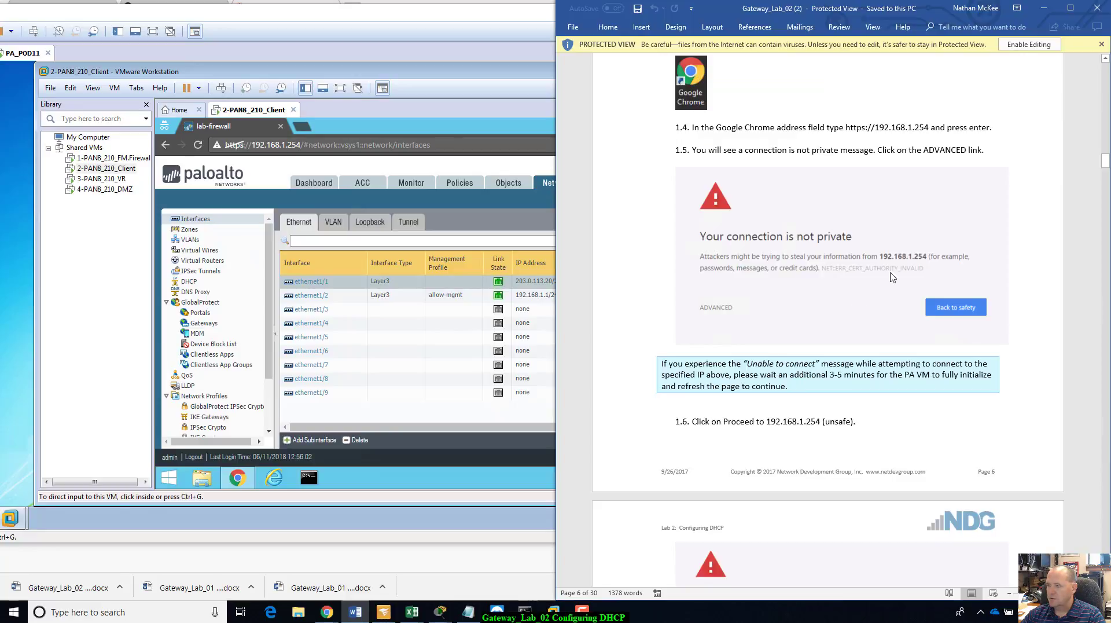
{"action": "scroll", "coordinate": [1058, 191], "scroll_direction": "down", "scroll_amount": 10}
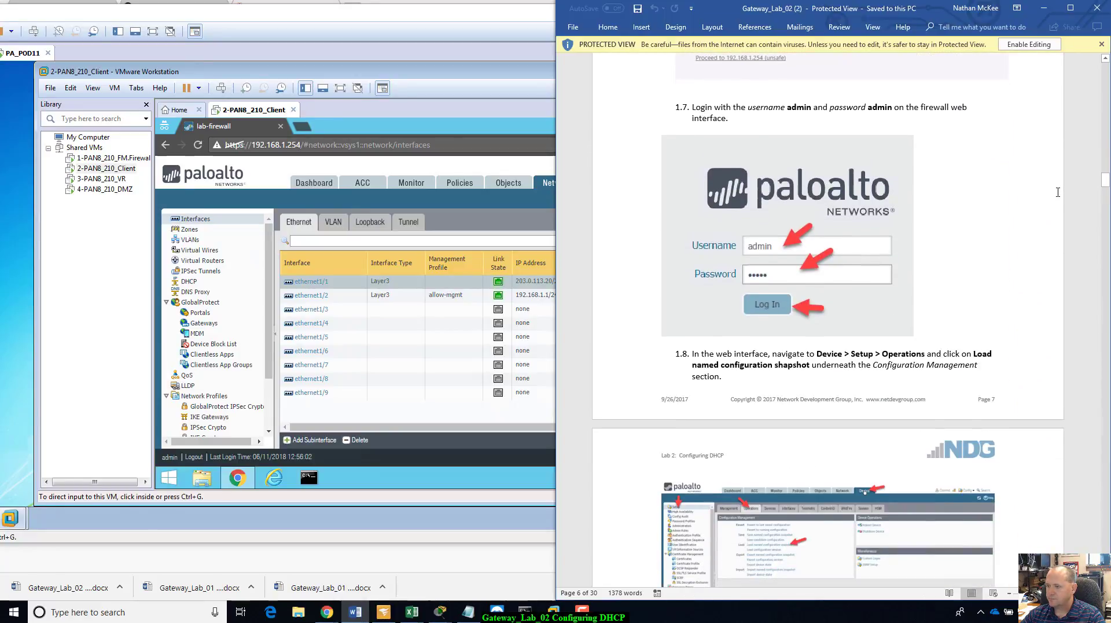
{"action": "scroll", "coordinate": [1058, 191], "scroll_direction": "down", "scroll_amount": 3}
{"action": "scroll", "coordinate": [734, 119], "scroll_direction": "up", "scroll_amount": 1}
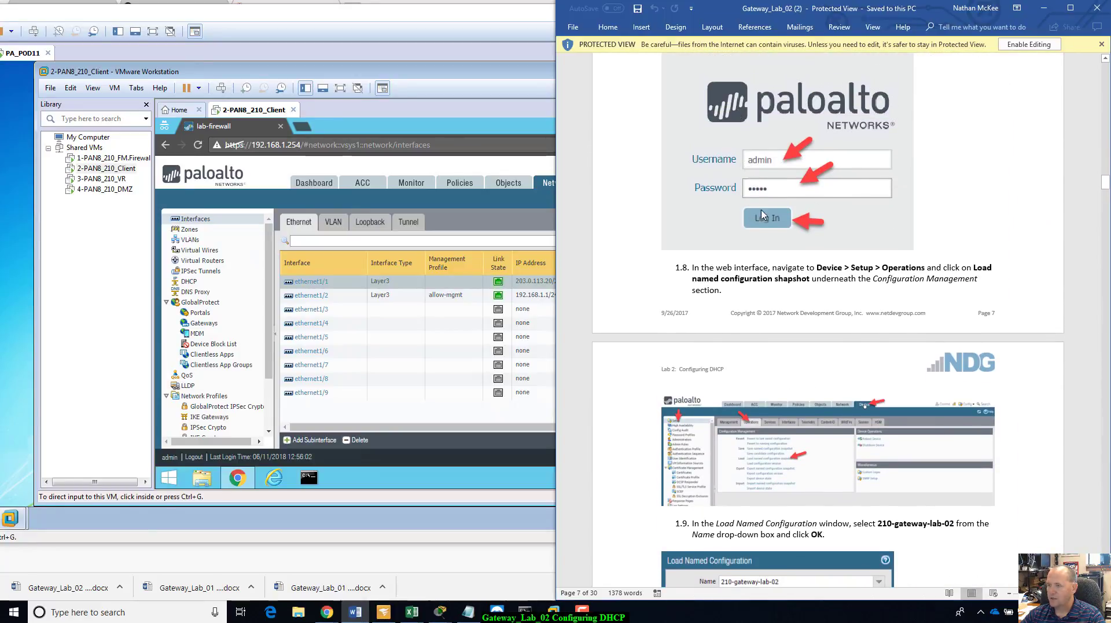
{"action": "scroll", "coordinate": [793, 185], "scroll_direction": "down", "scroll_amount": 3}
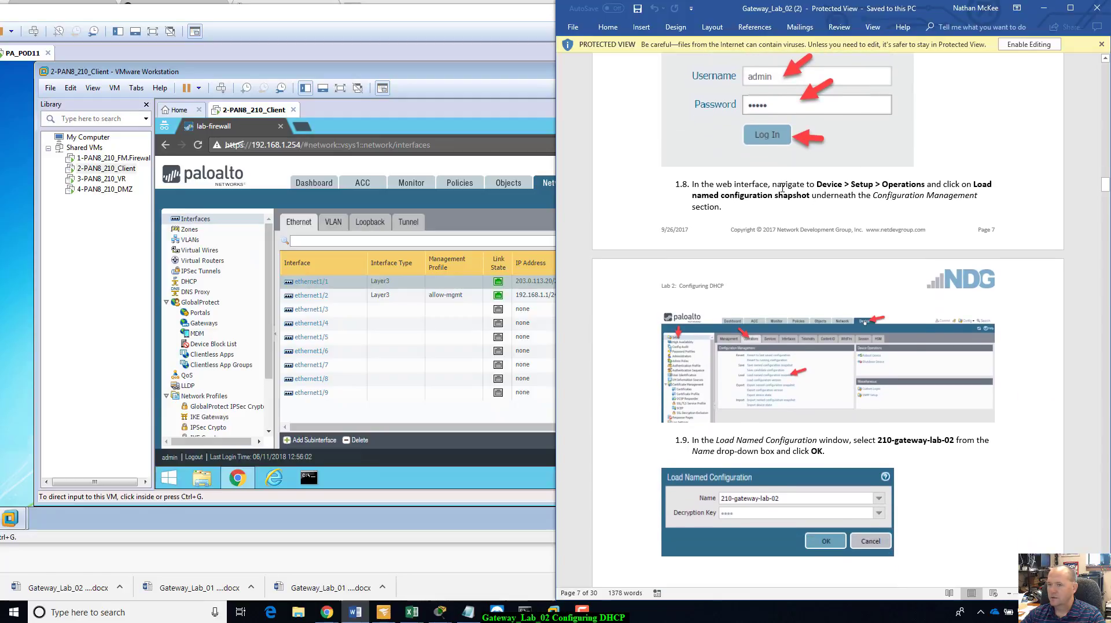
{"action": "left_click", "coordinate": [493, 80]}
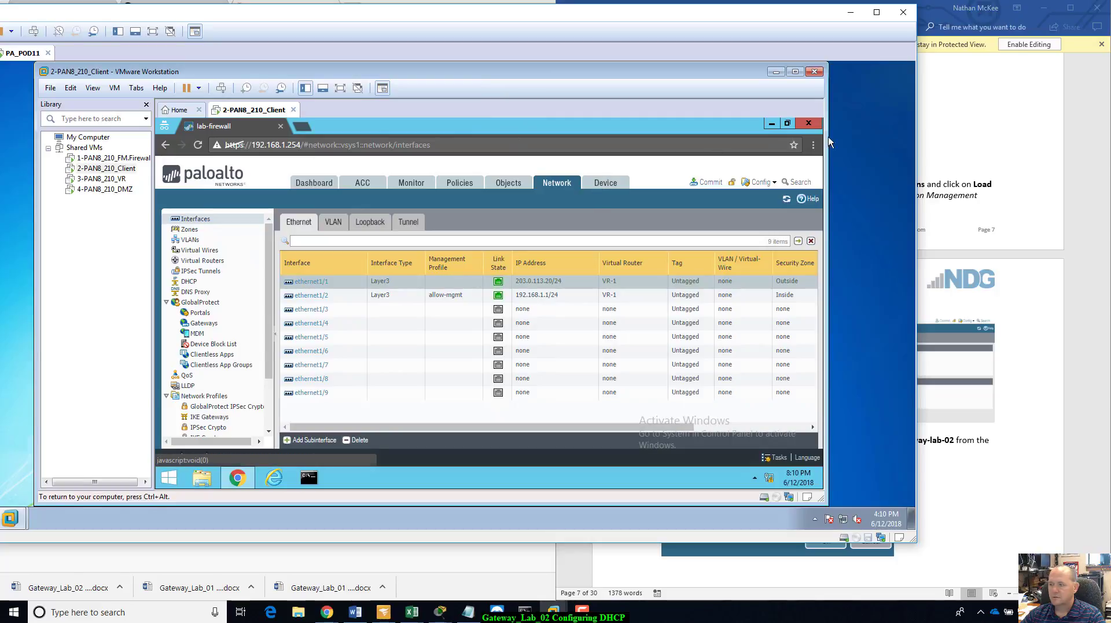
{"action": "left_click", "coordinate": [1023, 142]}
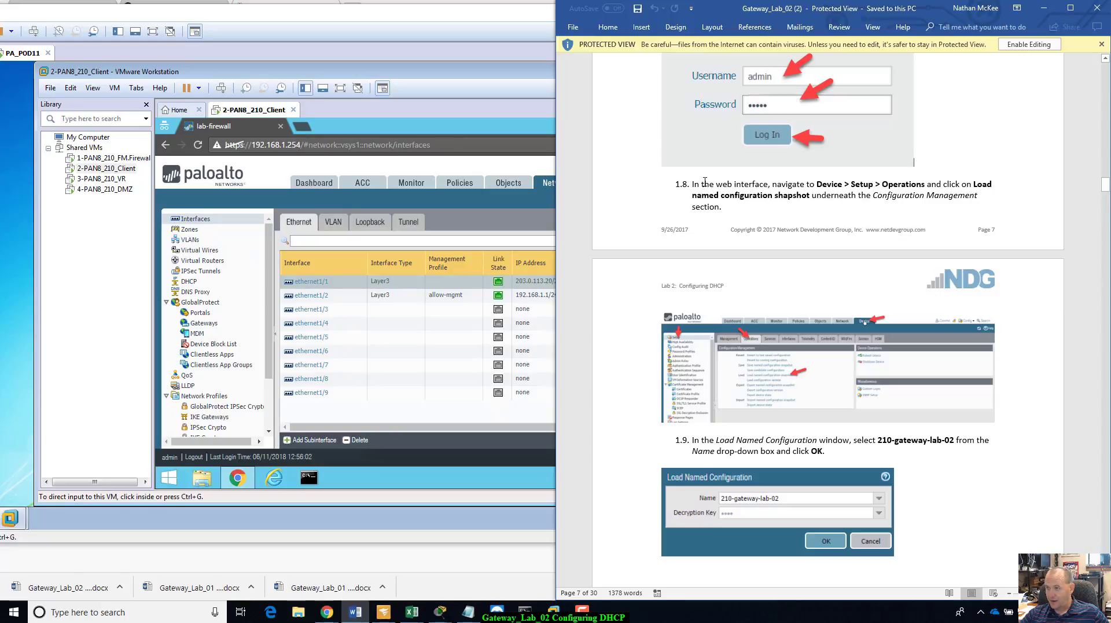
{"action": "scroll", "coordinate": [779, 289], "scroll_direction": "down", "scroll_amount": 2}
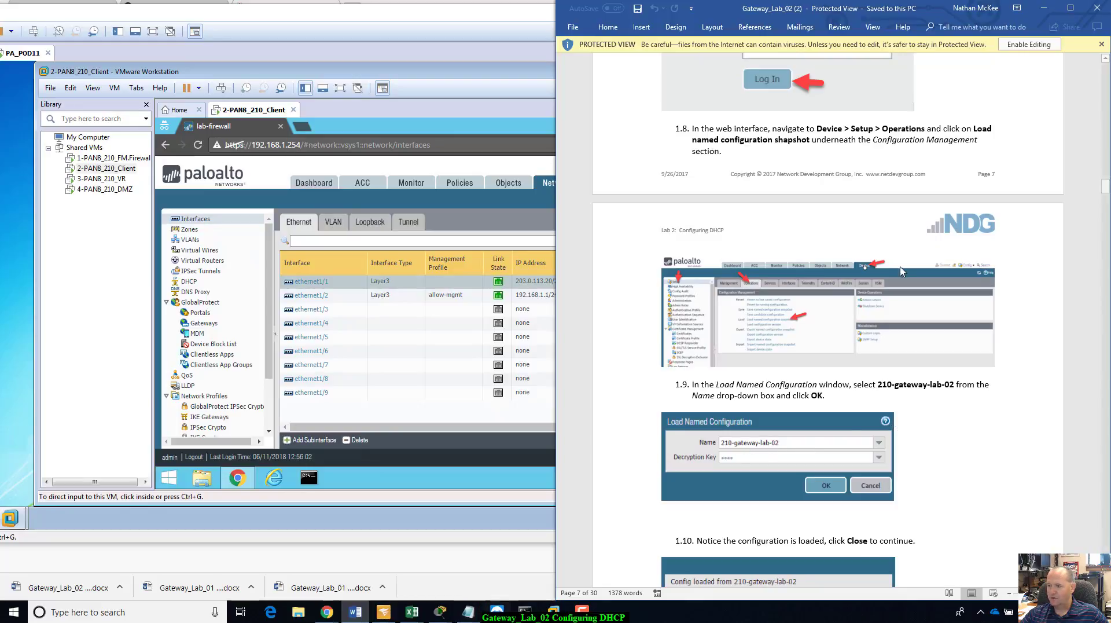
{"action": "scroll", "coordinate": [899, 147], "scroll_direction": "up", "scroll_amount": 4}
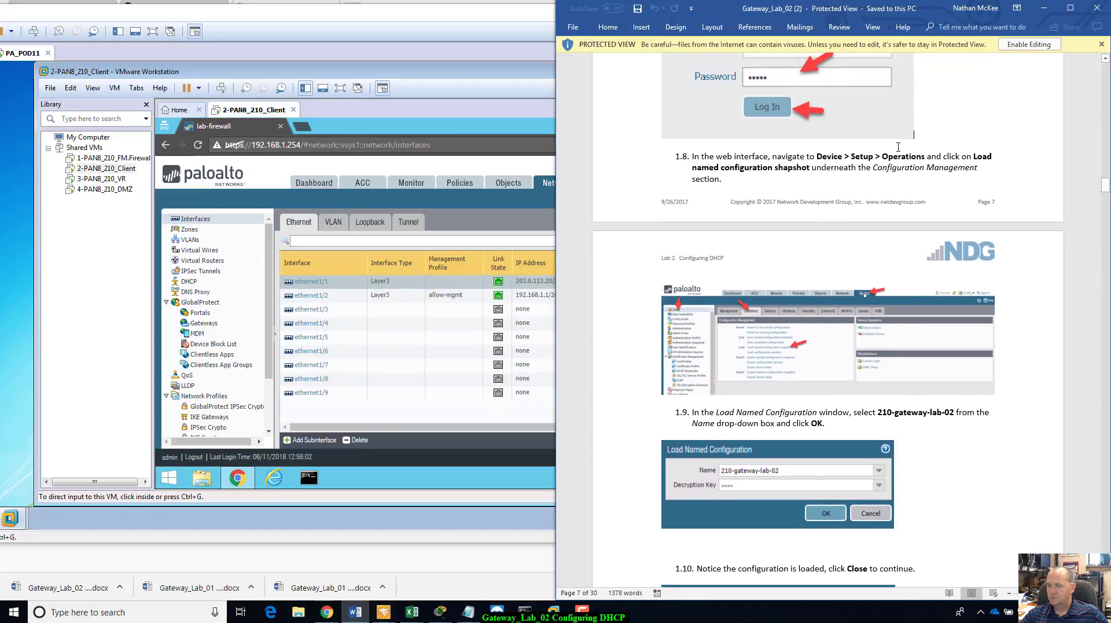
{"action": "scroll", "coordinate": [899, 151], "scroll_direction": "down", "scroll_amount": 1}
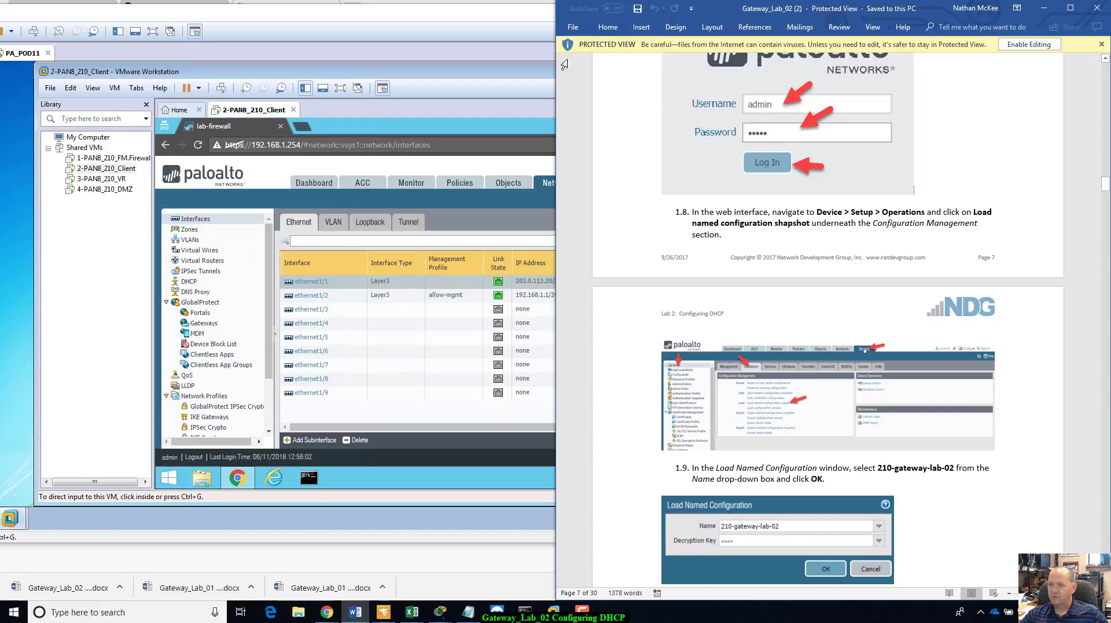
In the firewall web interface, look through the named configuration snapshots available for loading, cancel, and return to the network interfaces list
{"action": "left_click", "coordinate": [542, 71]}
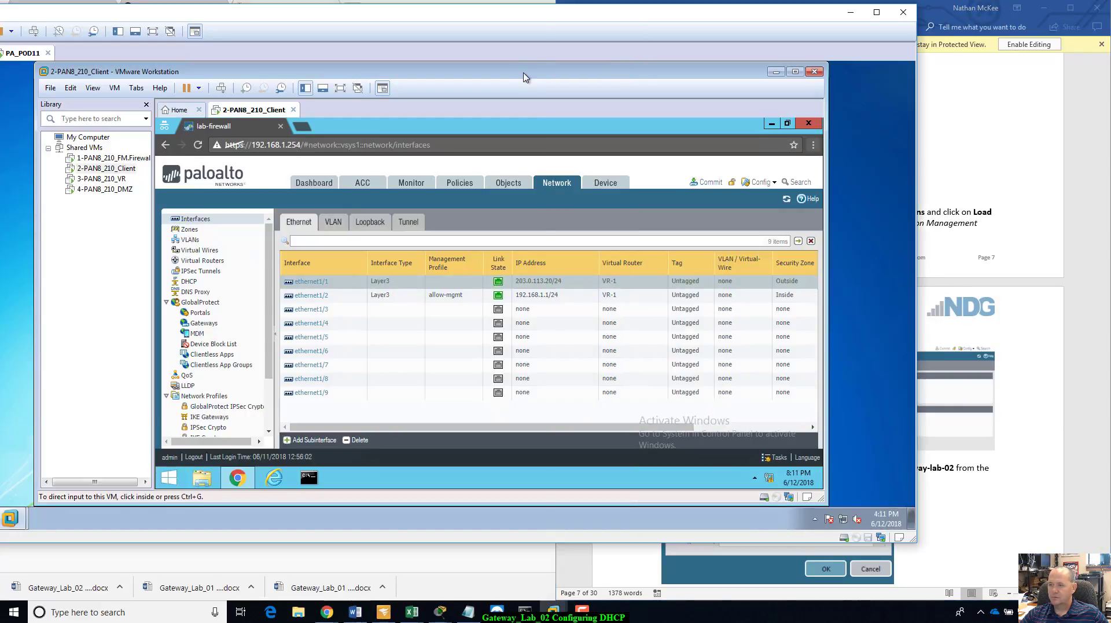
{"action": "left_click", "coordinate": [603, 183]}
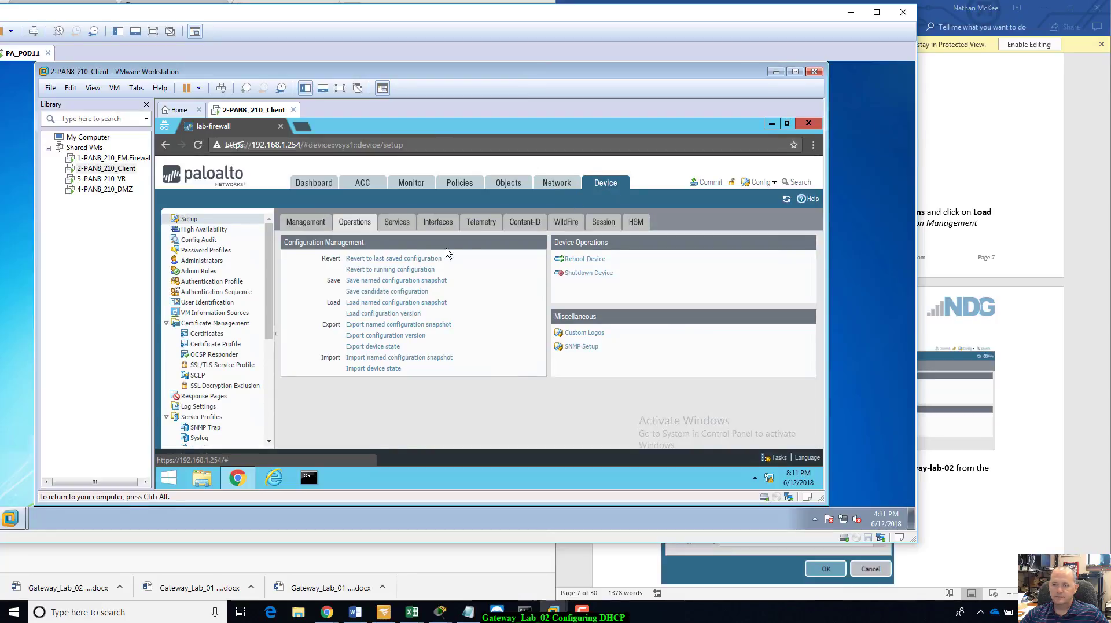
{"action": "left_click", "coordinate": [365, 305]}
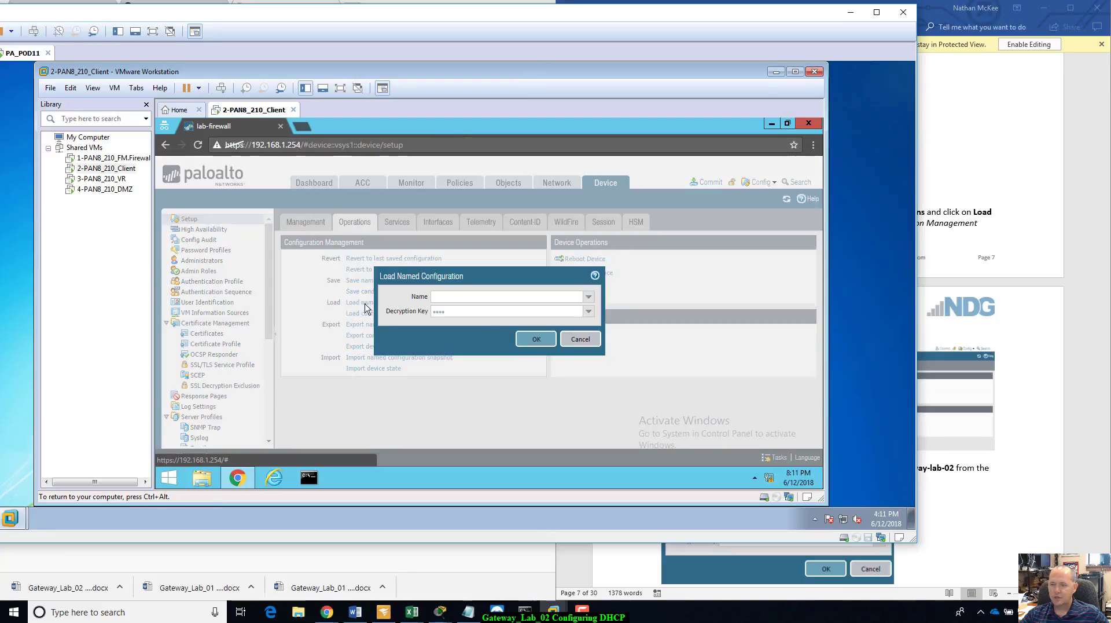
{"action": "left_click", "coordinate": [588, 297]}
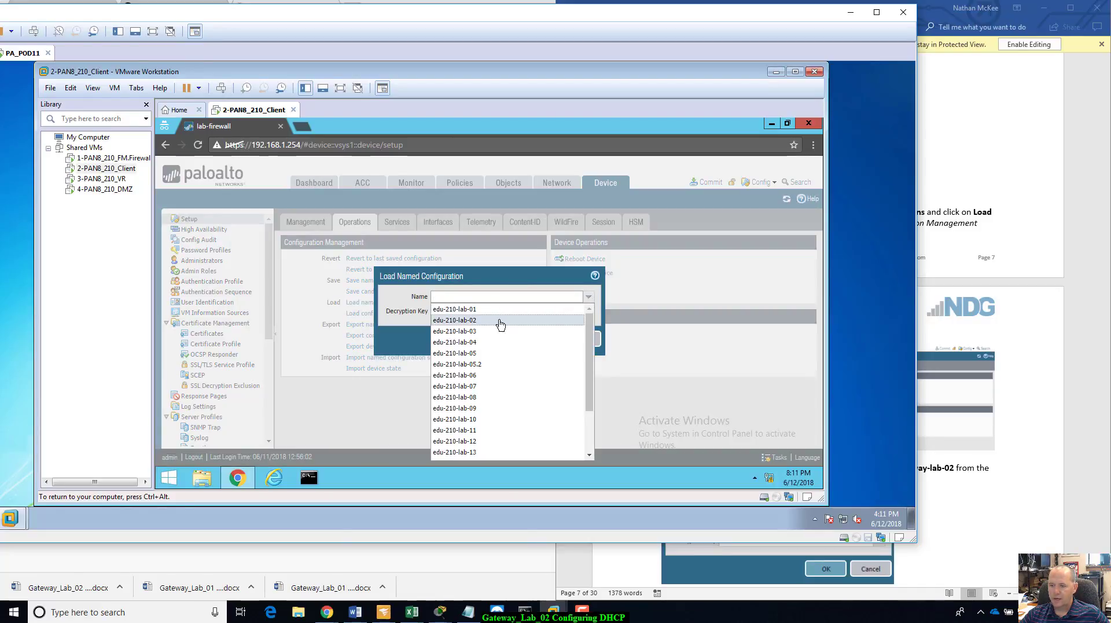
{"action": "scroll", "coordinate": [588, 444], "scroll_direction": "down", "scroll_amount": 3}
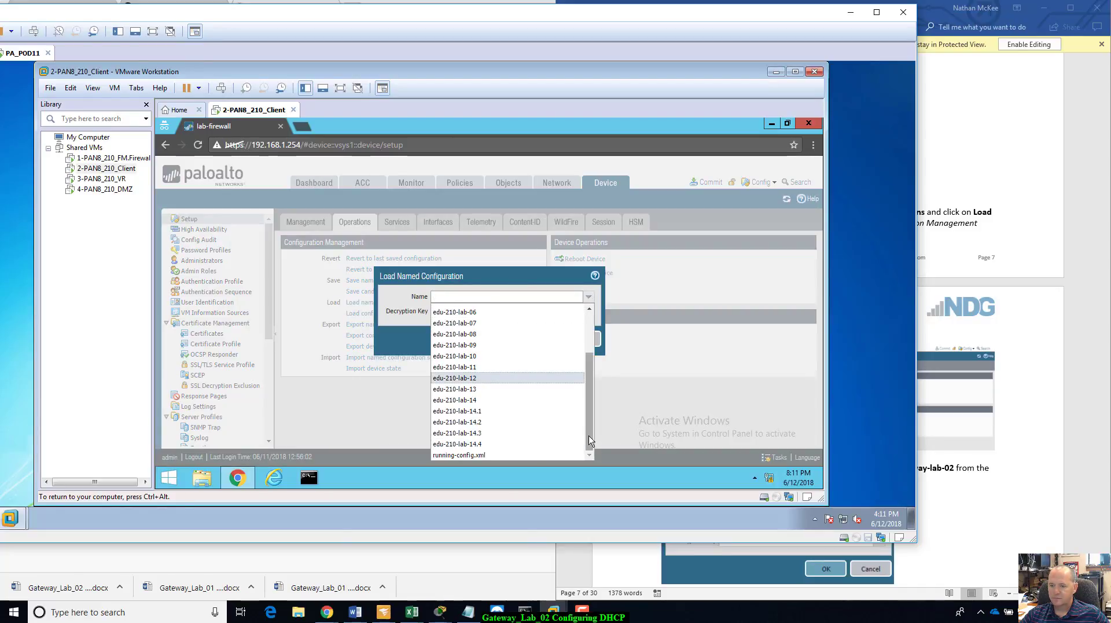
{"action": "scroll", "coordinate": [590, 441], "scroll_direction": "up", "scroll_amount": 3}
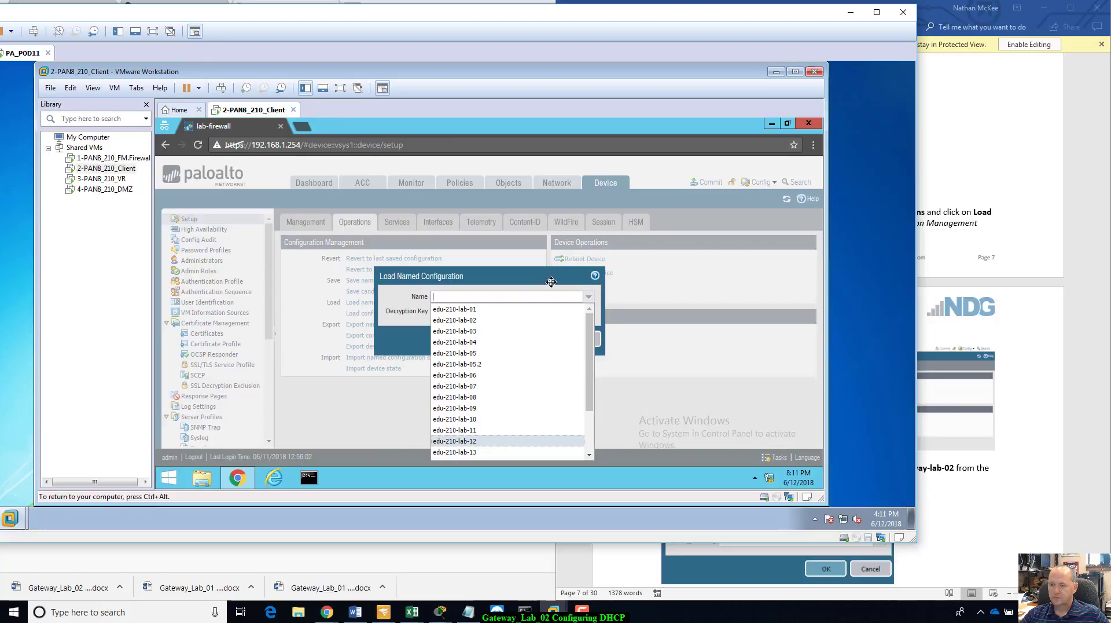
{"action": "left_click", "coordinate": [566, 310]}
{"action": "left_click", "coordinate": [589, 344]}
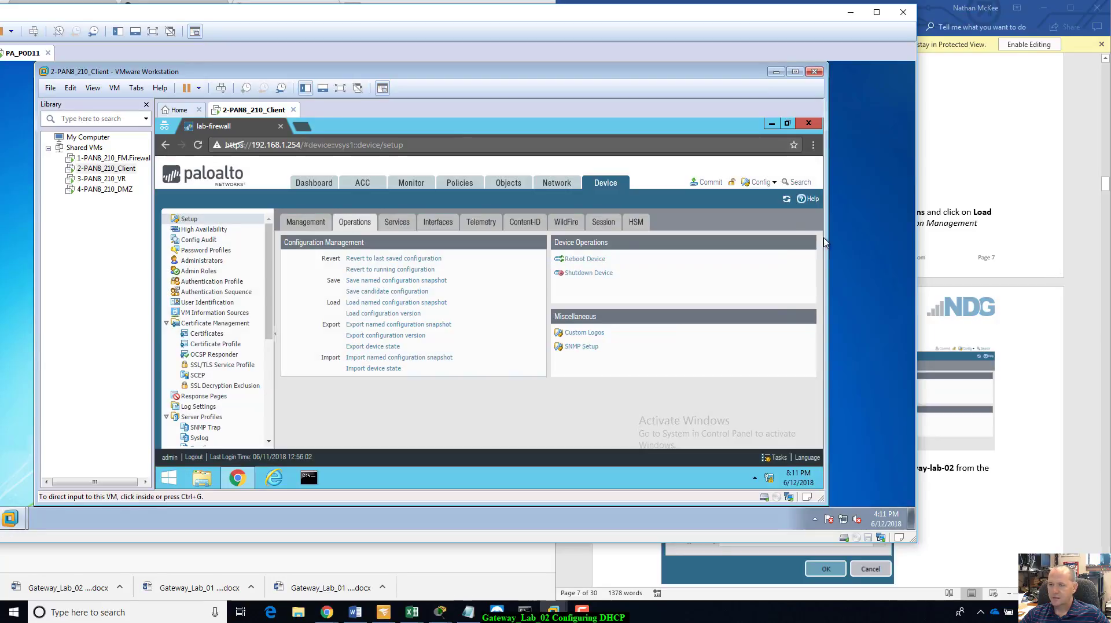
{"action": "left_click", "coordinate": [557, 183]}
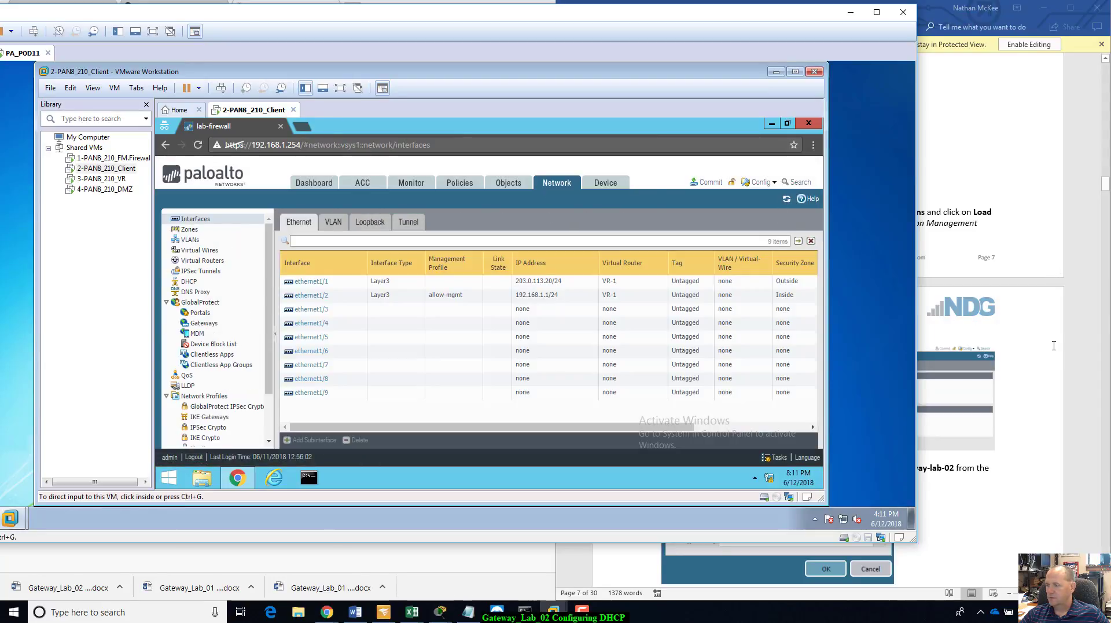
Switch to the Word lab document and read the remaining Task Preparation instructions and the start of section 2, Configure DHCP
{"action": "left_click", "coordinate": [1054, 346]}
{"action": "scroll", "coordinate": [1054, 346], "scroll_direction": "down", "scroll_amount": 2}
{"action": "scroll", "coordinate": [1055, 345], "scroll_direction": "down", "scroll_amount": 15}
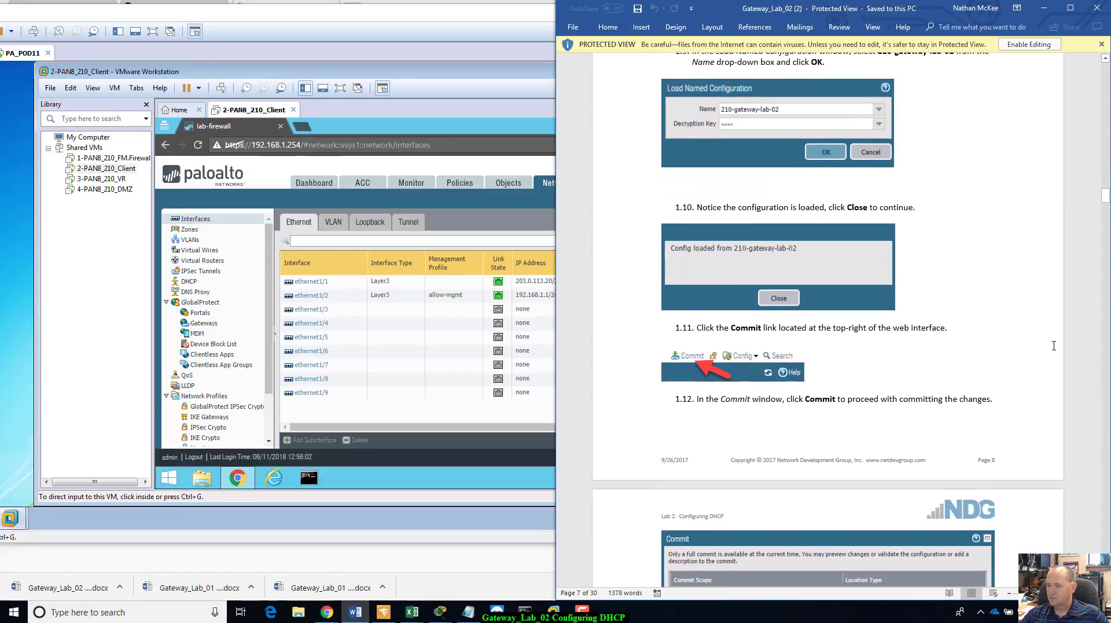
{"action": "scroll", "coordinate": [1054, 344], "scroll_direction": "down", "scroll_amount": 10}
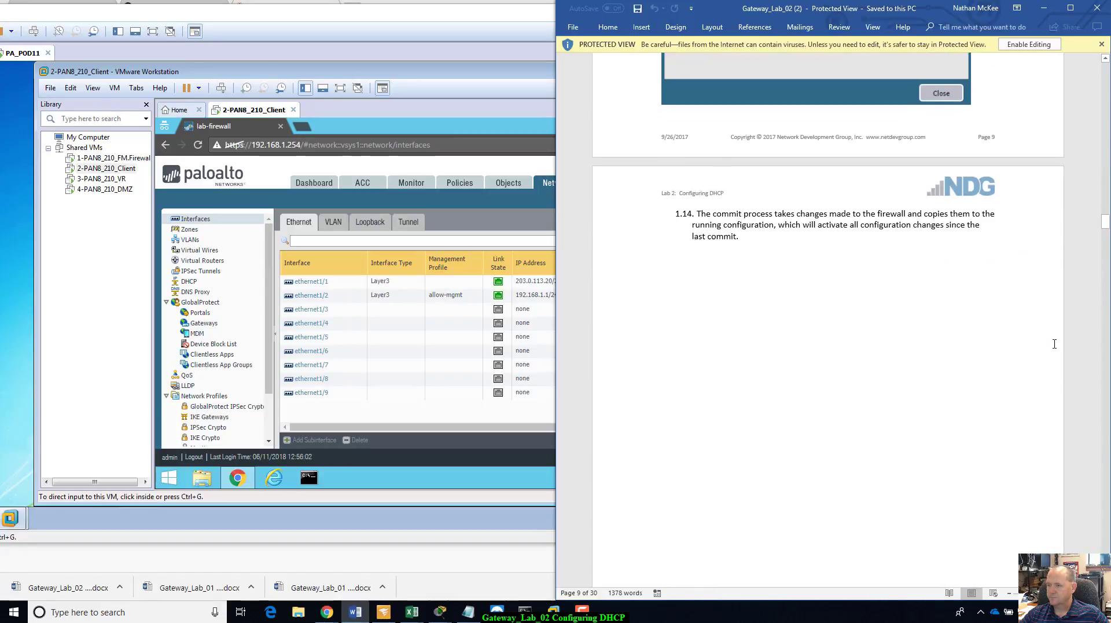
{"action": "scroll", "coordinate": [1054, 344], "scroll_direction": "down", "scroll_amount": 12}
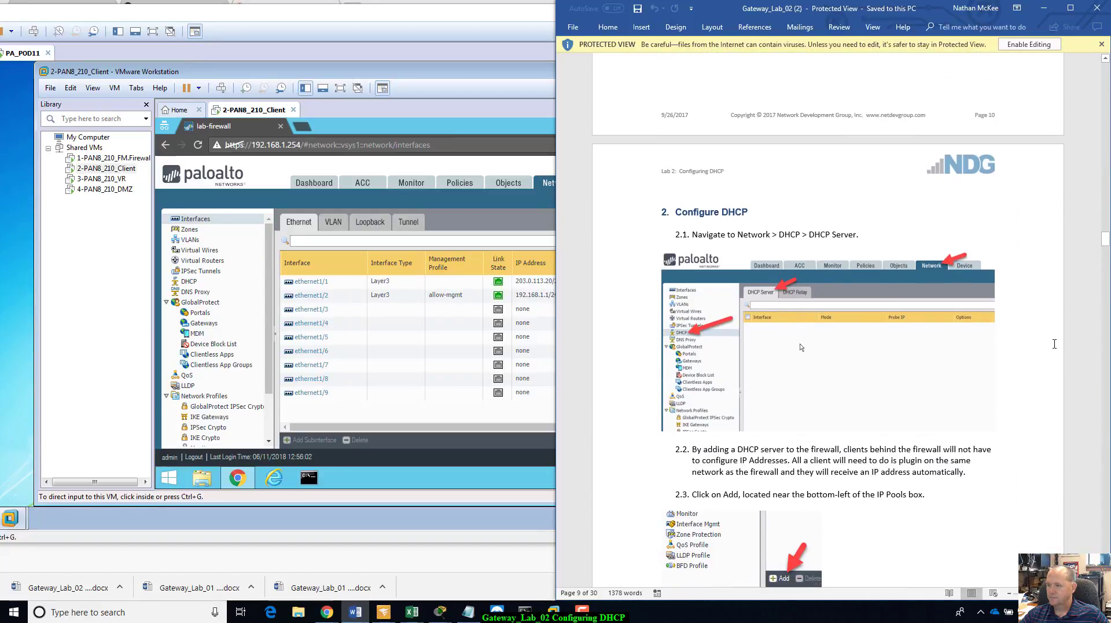
{"action": "scroll", "coordinate": [1054, 344], "scroll_direction": "up", "scroll_amount": 3}
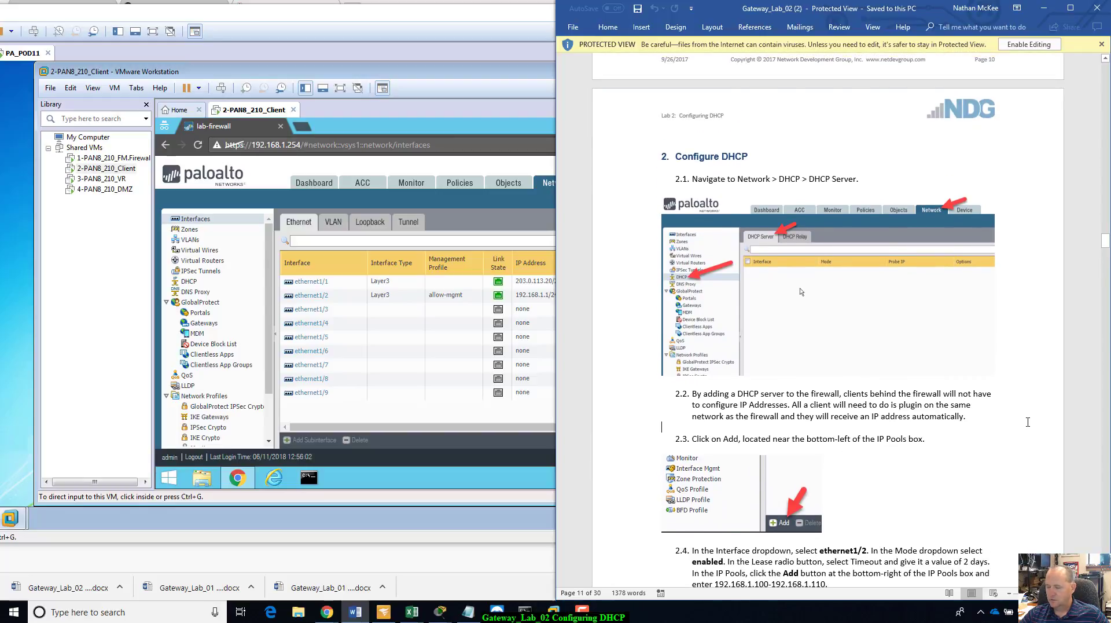
{"action": "scroll", "coordinate": [1028, 422], "scroll_direction": "down", "scroll_amount": 1}
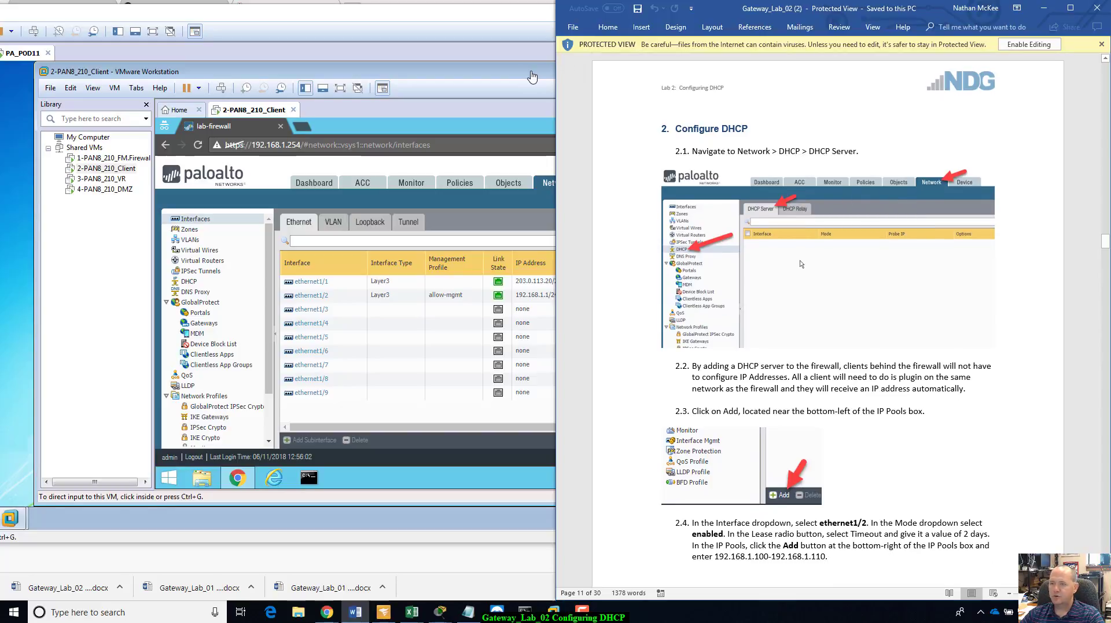
Switch to the firewall web interface, open its DHCP Server settings, and move the VM window aside to uncover more of the lab document
{"action": "left_click", "coordinate": [532, 77]}
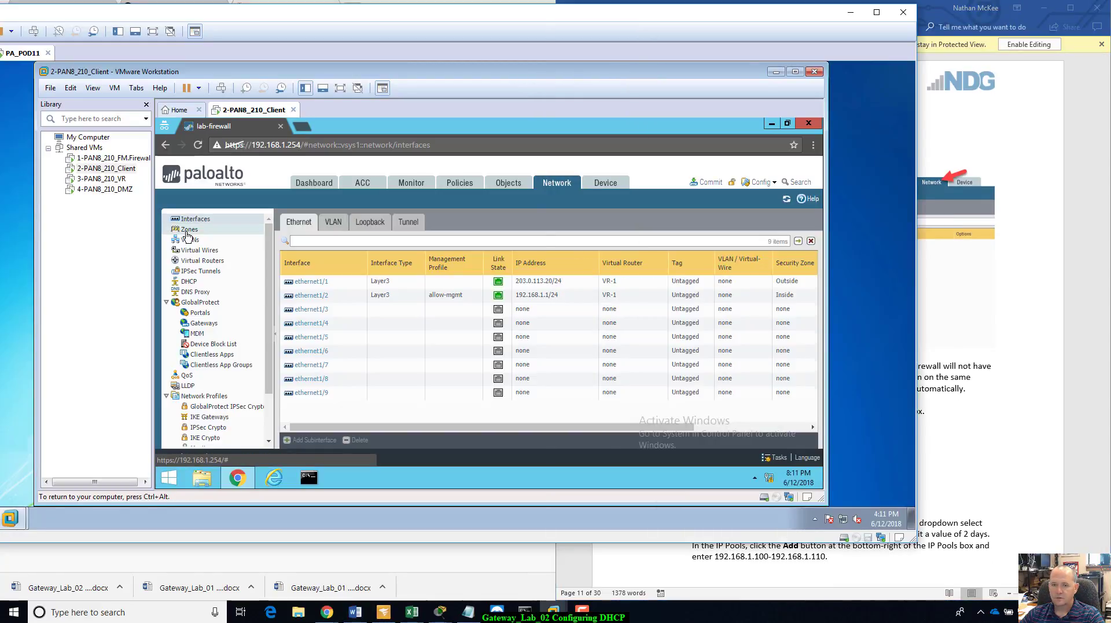
{"action": "left_click", "coordinate": [190, 282]}
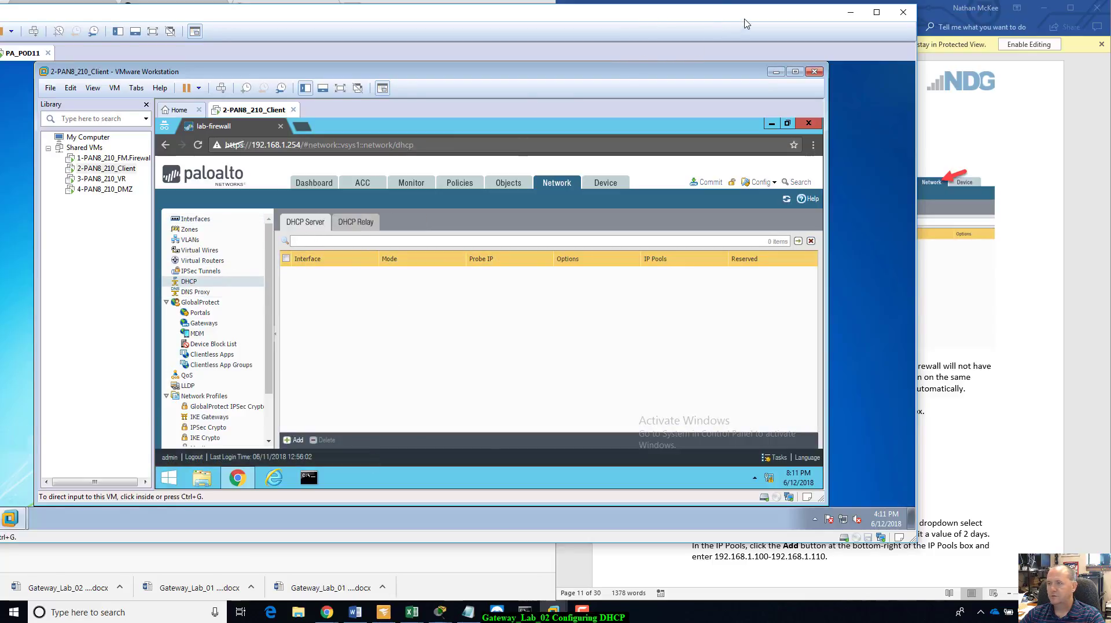
{"action": "left_click_drag", "start_coordinate": [742, 19], "coordinate": [590, 25]}
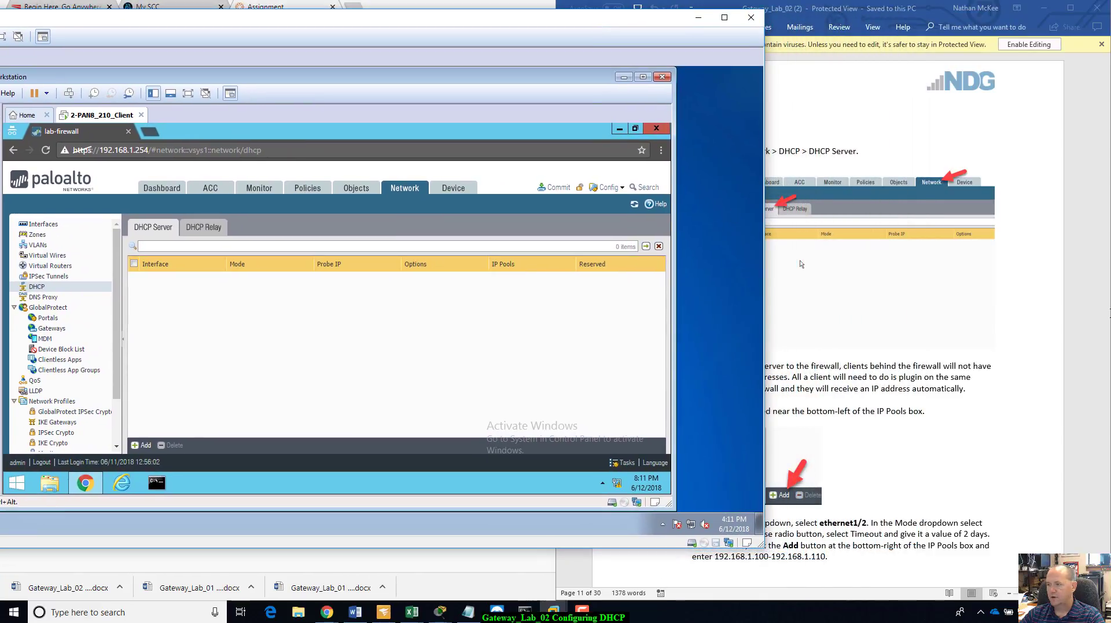
Consult instructions 2.3 and 2.4 in Word, and add a DHCP server on interface ethernet1/2 in the firewall web interface
{"action": "left_click", "coordinate": [1039, 346]}
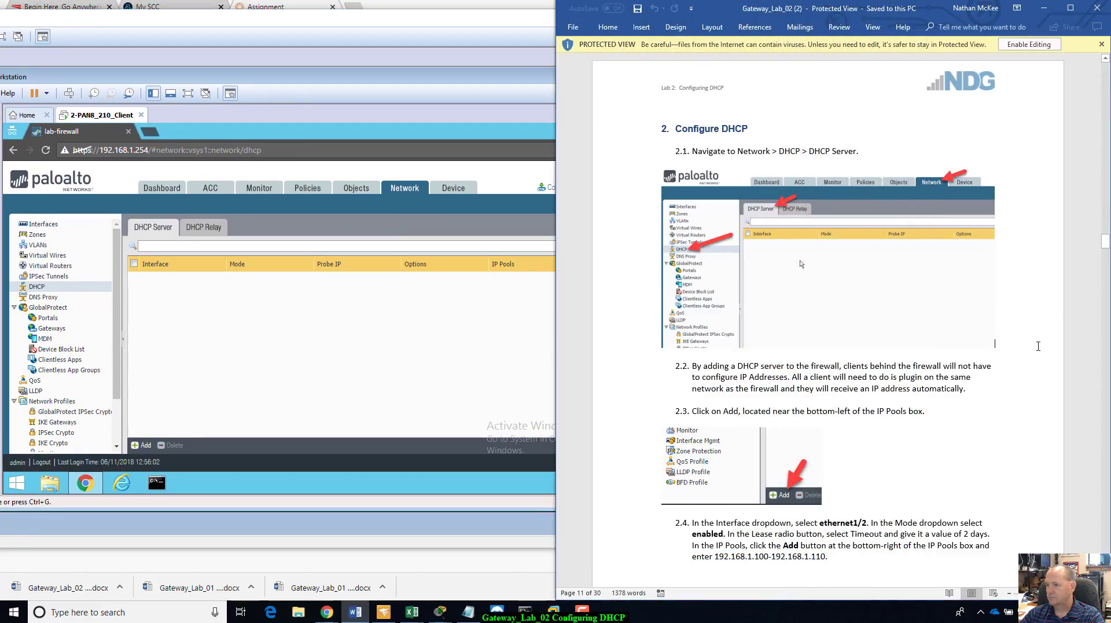
{"action": "scroll", "coordinate": [1039, 346], "scroll_direction": "down", "scroll_amount": 7}
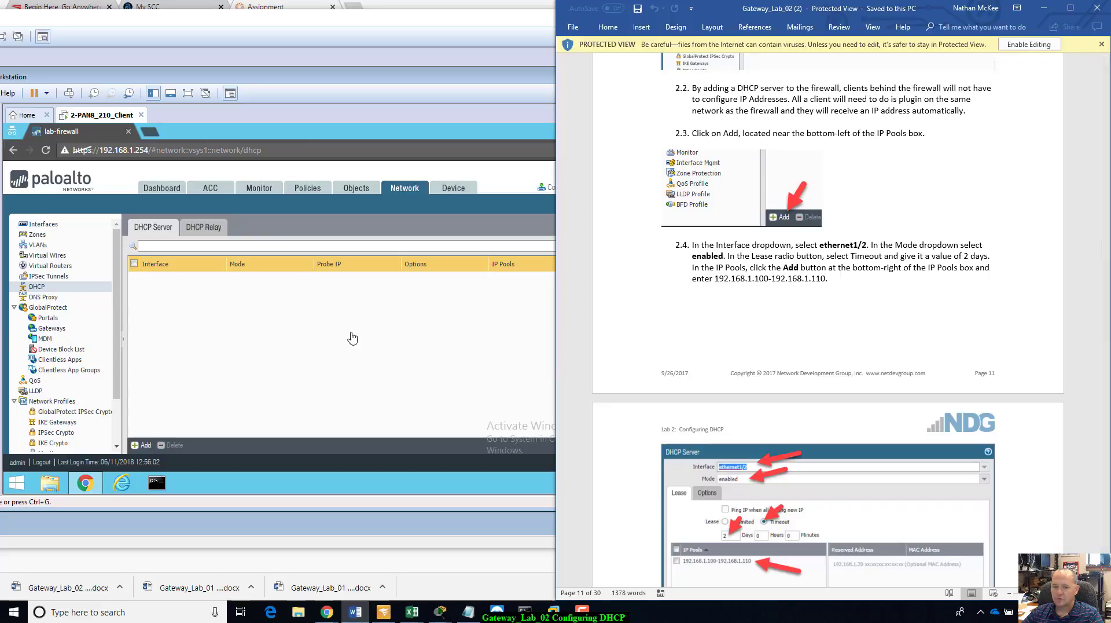
{"action": "left_click", "coordinate": [218, 377]}
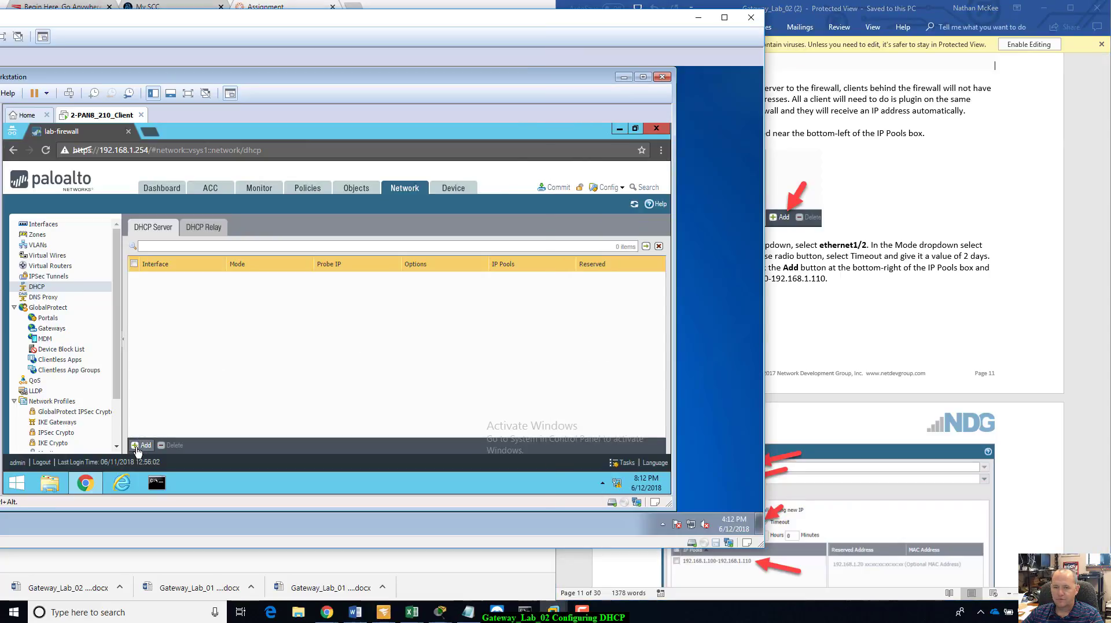
{"action": "left_click", "coordinate": [138, 451]}
{"action": "left_click", "coordinate": [1014, 175]}
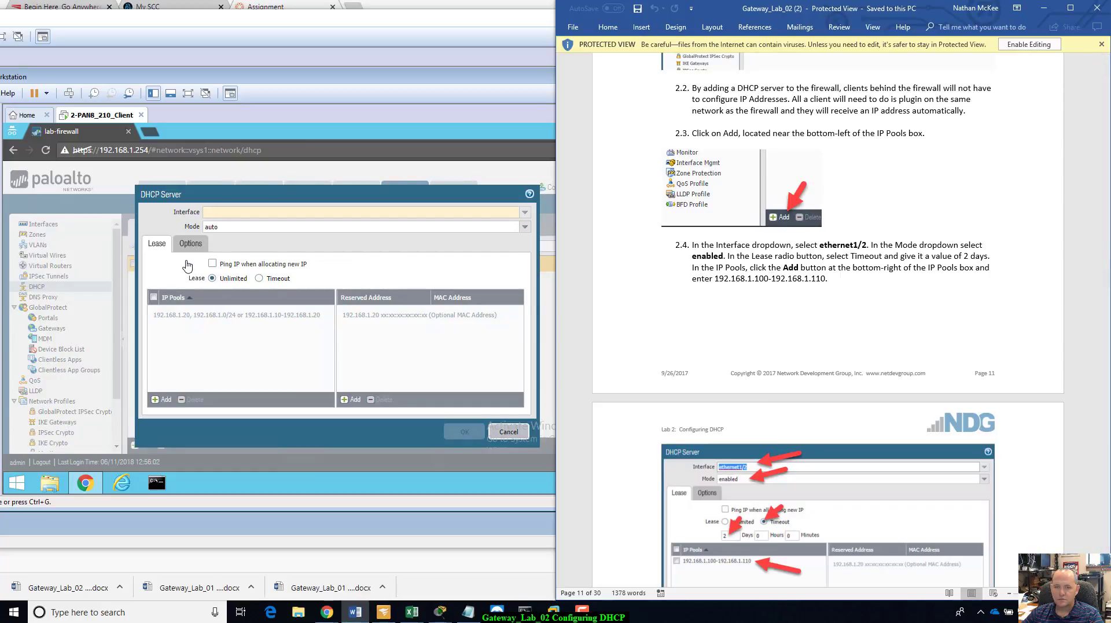
{"action": "left_click", "coordinate": [510, 213]}
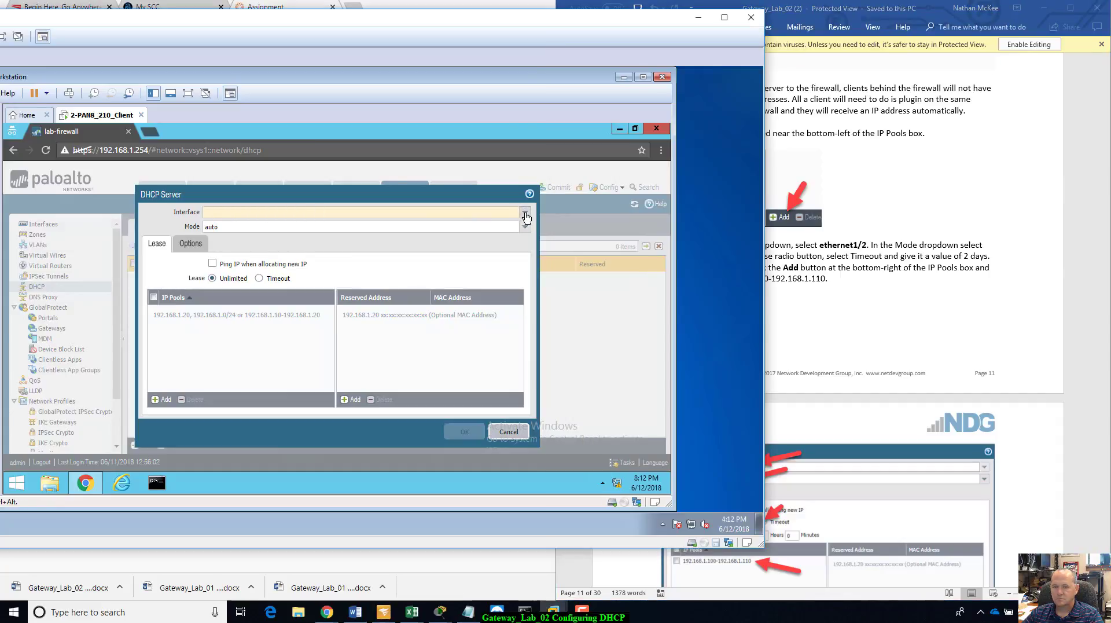
{"action": "left_click", "coordinate": [510, 213]}
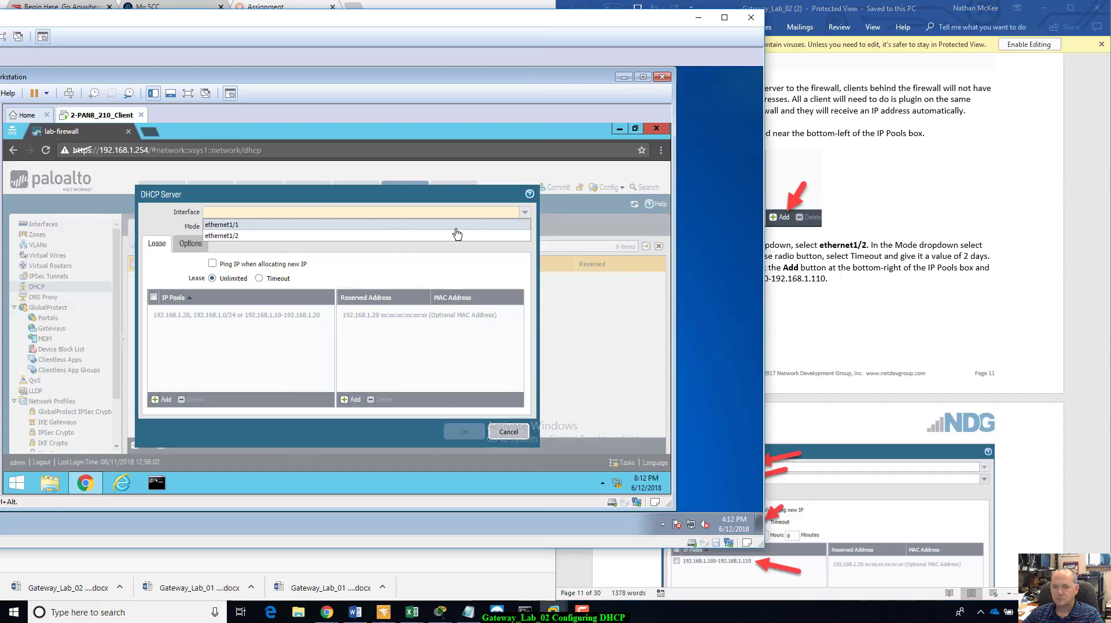
{"action": "left_click", "coordinate": [377, 241]}
Check instruction 2.4 and its example in Word, and set the DHCP server's mode to enabled in the firewall web interface
{"action": "left_click", "coordinate": [1048, 279]}
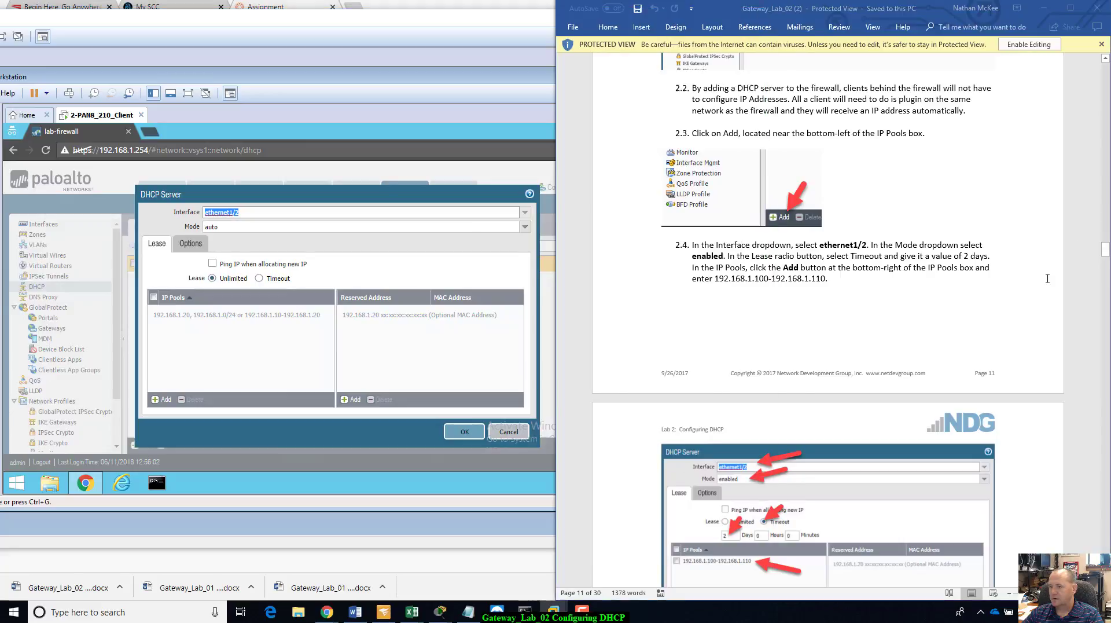
{"action": "scroll", "coordinate": [988, 298], "scroll_direction": "down", "scroll_amount": 2}
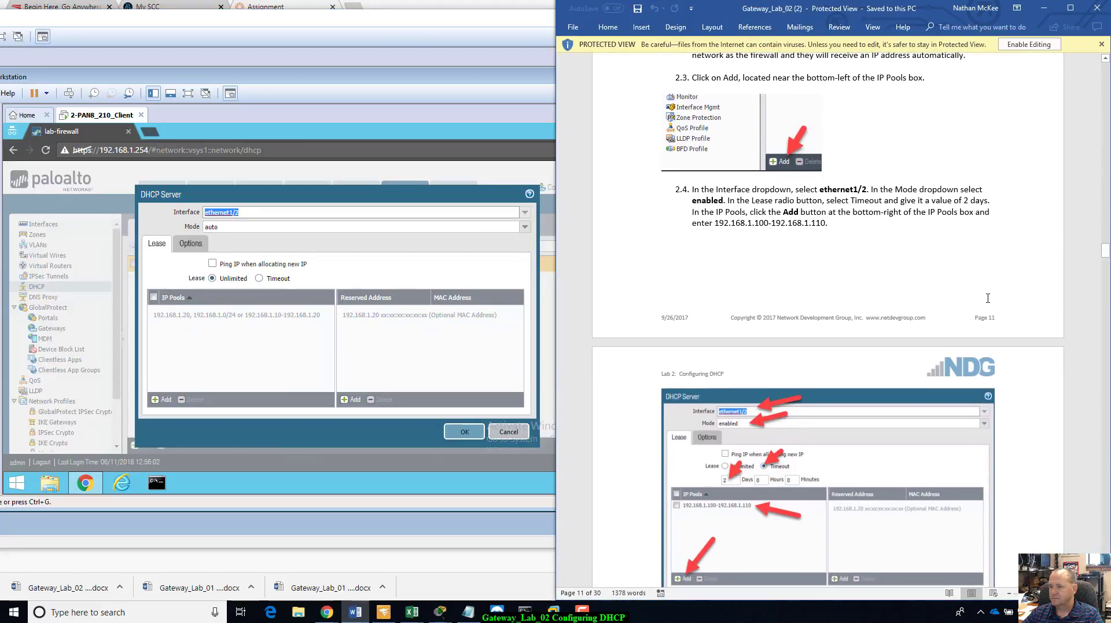
{"action": "scroll", "coordinate": [988, 298], "scroll_direction": "down", "scroll_amount": 2}
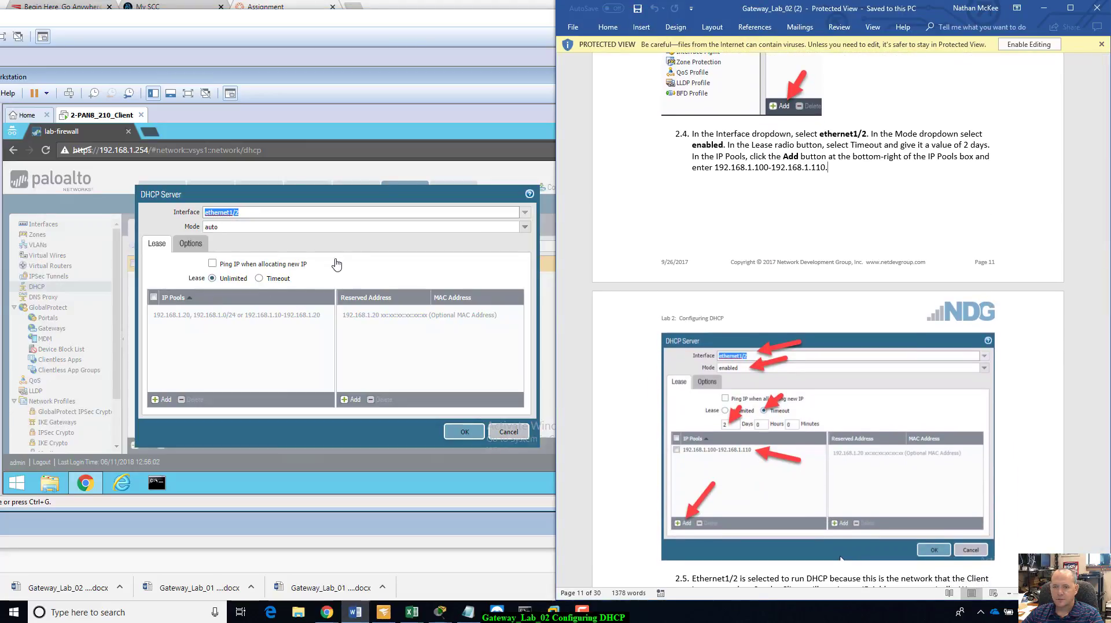
{"action": "left_click", "coordinate": [337, 266]}
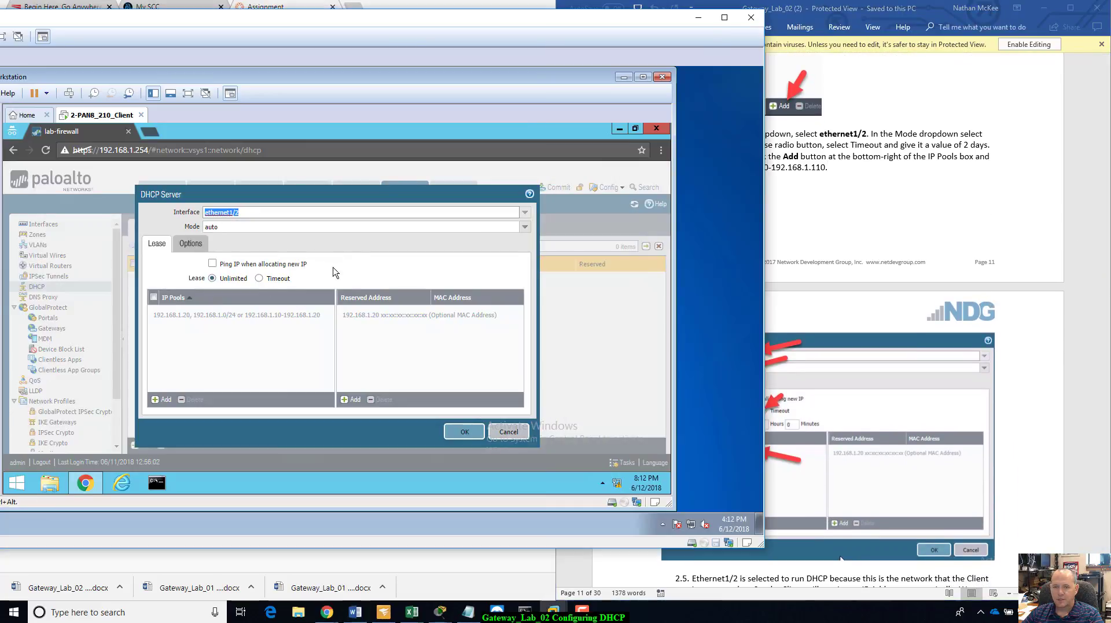
{"action": "left_click", "coordinate": [526, 233]}
{"action": "left_click", "coordinate": [324, 240]}
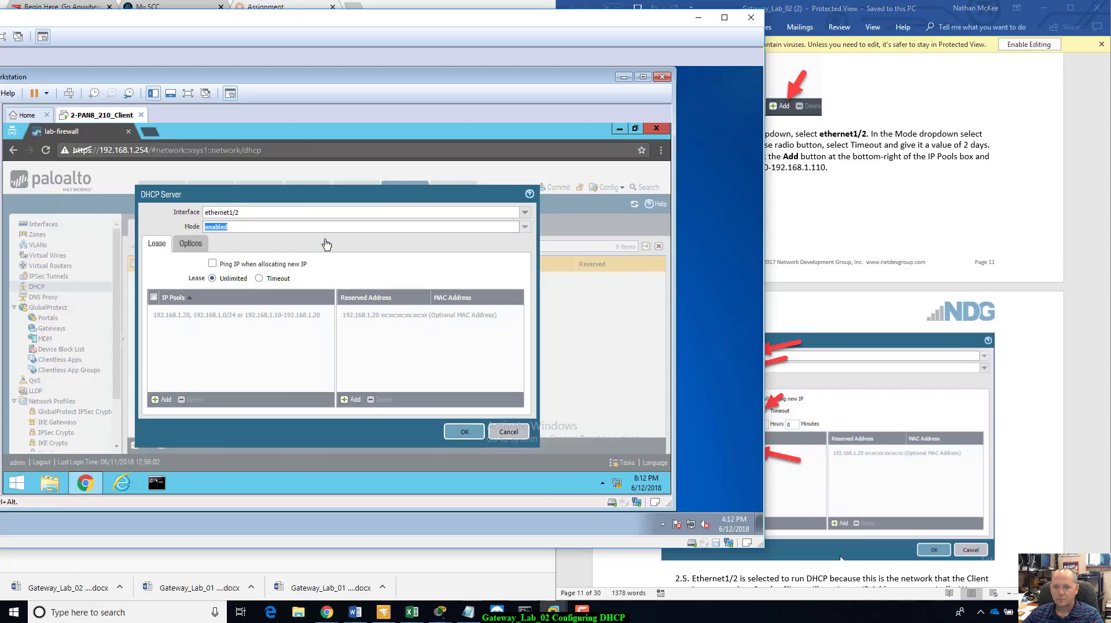
Recheck the lease settings in the Word document and set the DHCP server's lease to Timeout with a value of 2 days
{"action": "left_click", "coordinate": [990, 270]}
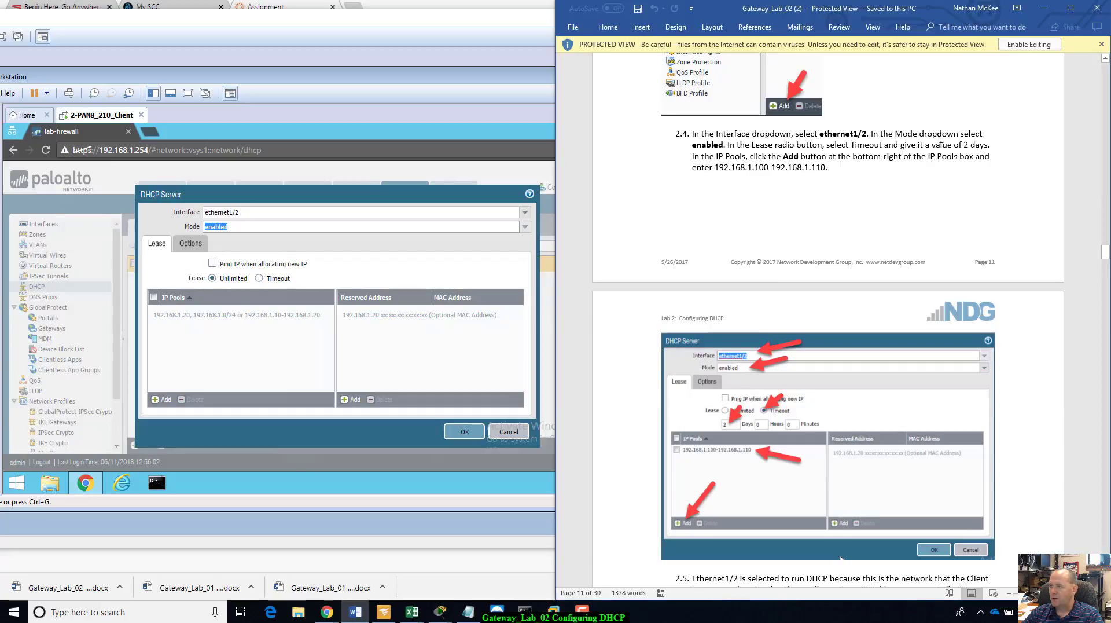
{"action": "left_click", "coordinate": [263, 278]}
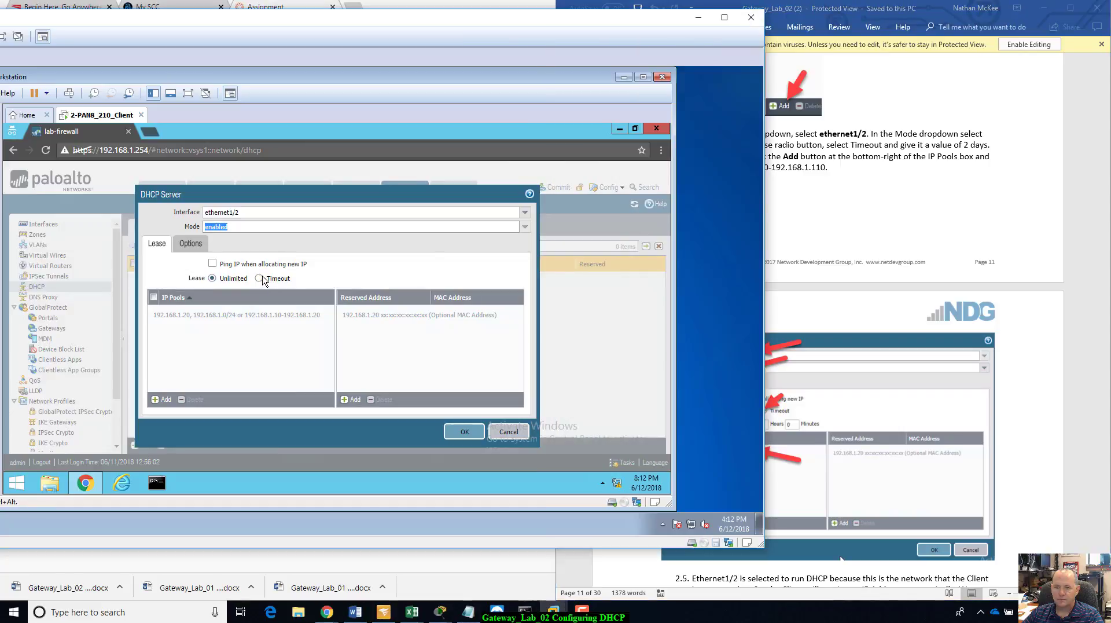
{"action": "left_click", "coordinate": [259, 279]}
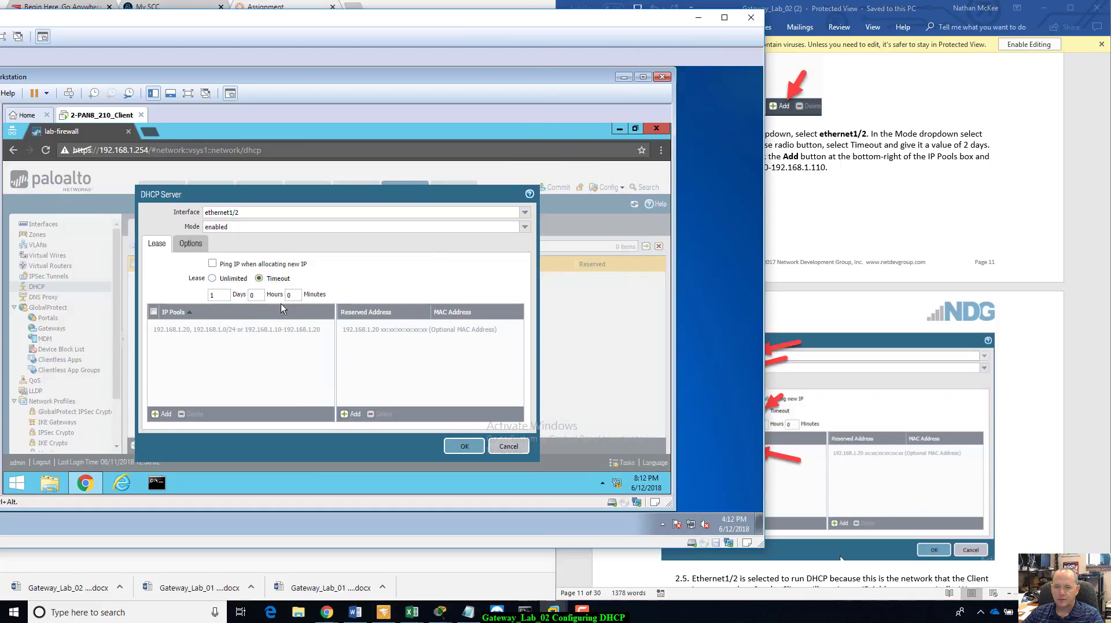
{"action": "double_click", "coordinate": [224, 295]}
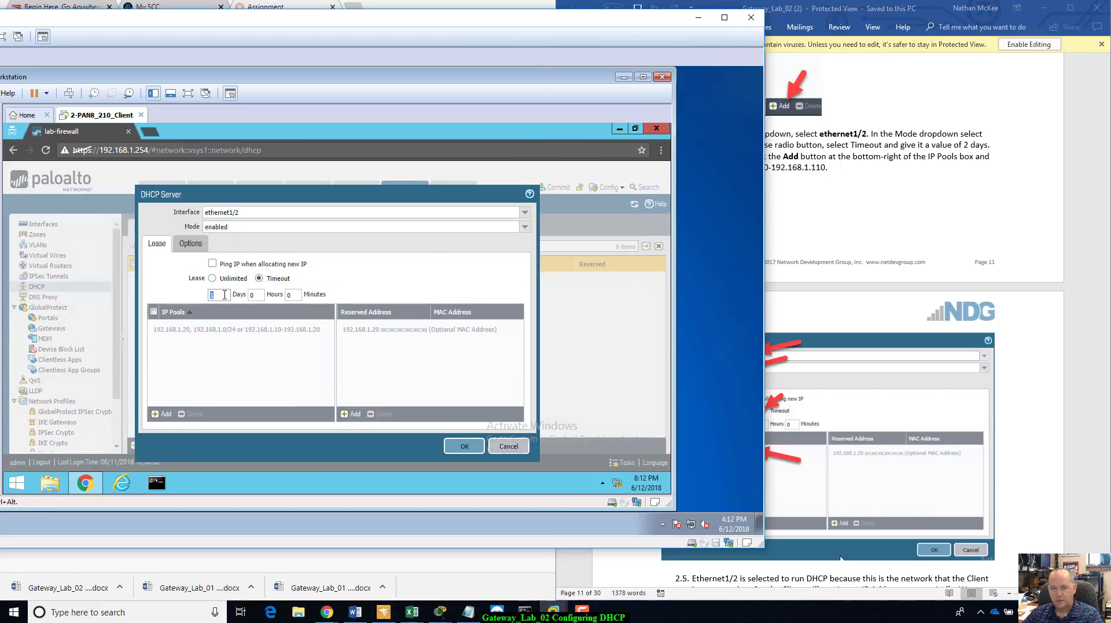
{"action": "type", "text": "2"}
Check the pool range in the Word document and add the IP pool 192.168.1.100-192.168.1.110 to the DHCP server
{"action": "left_click", "coordinate": [989, 215]}
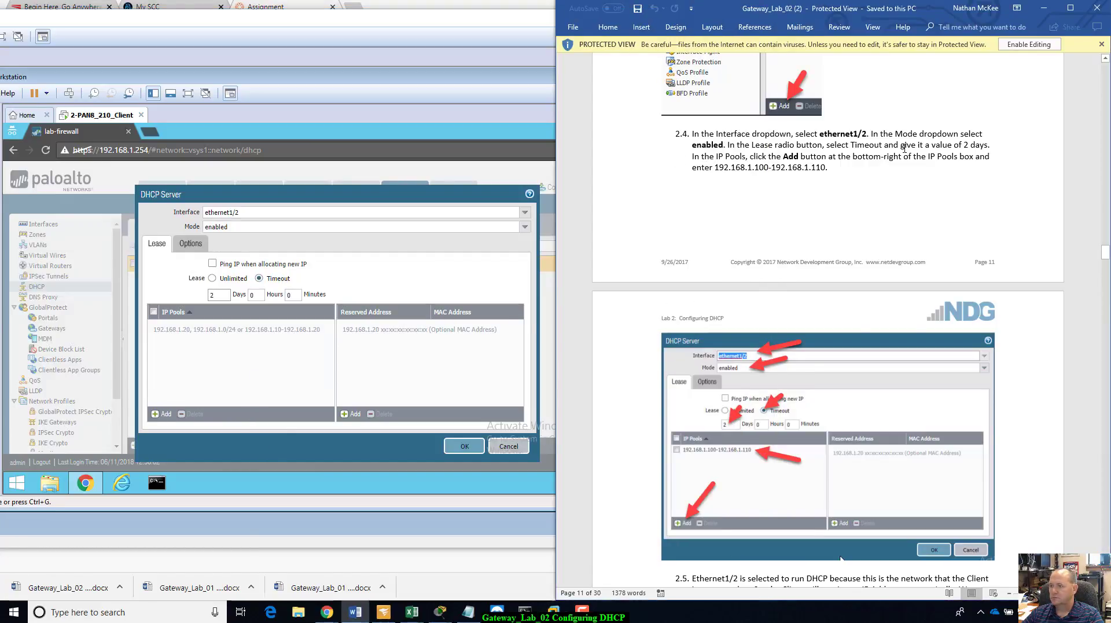
{"action": "scroll", "coordinate": [909, 146], "scroll_direction": "down", "scroll_amount": 1}
{"action": "scroll", "coordinate": [908, 145], "scroll_direction": "down", "scroll_amount": 2}
{"action": "scroll", "coordinate": [977, 145], "scroll_direction": "up", "scroll_amount": 1}
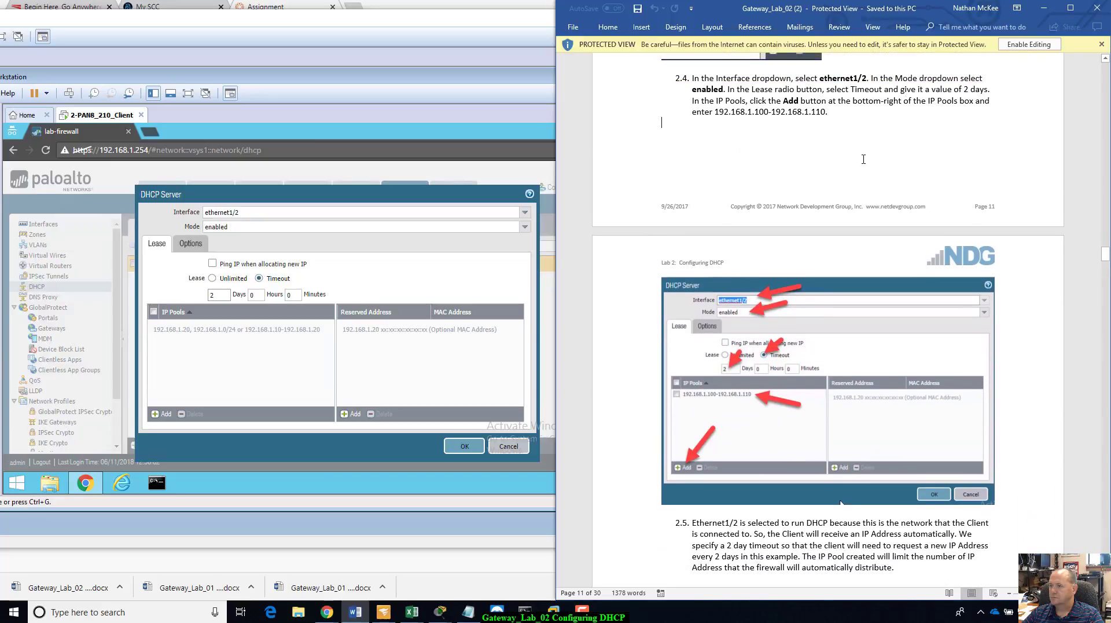
{"action": "left_click", "coordinate": [190, 380]}
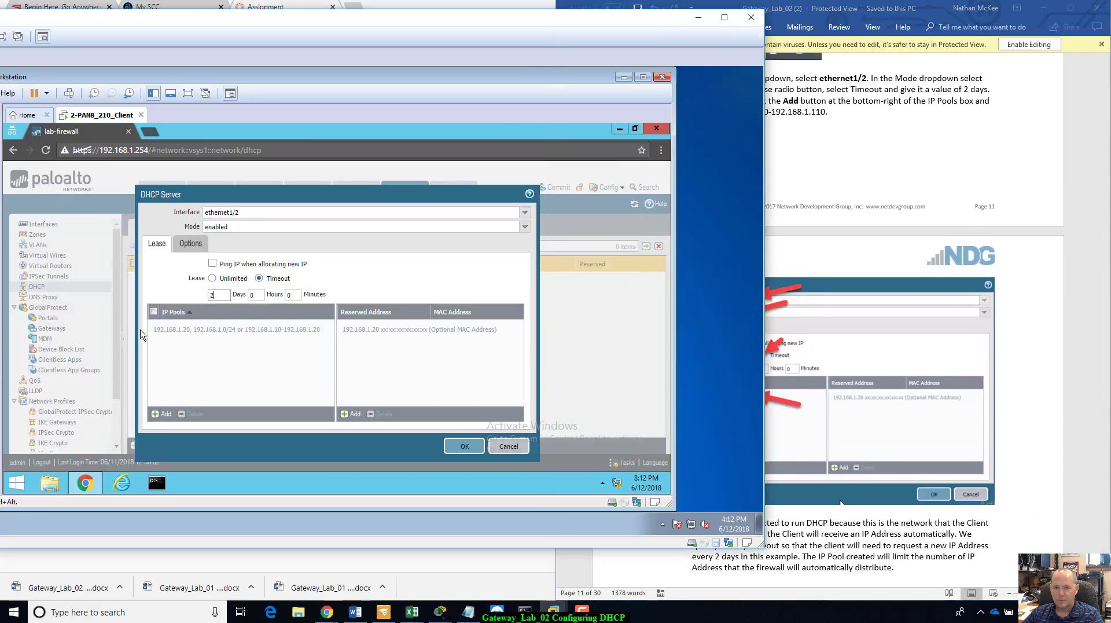
{"action": "left_click", "coordinate": [163, 413]}
{"action": "left_click", "coordinate": [1023, 139]}
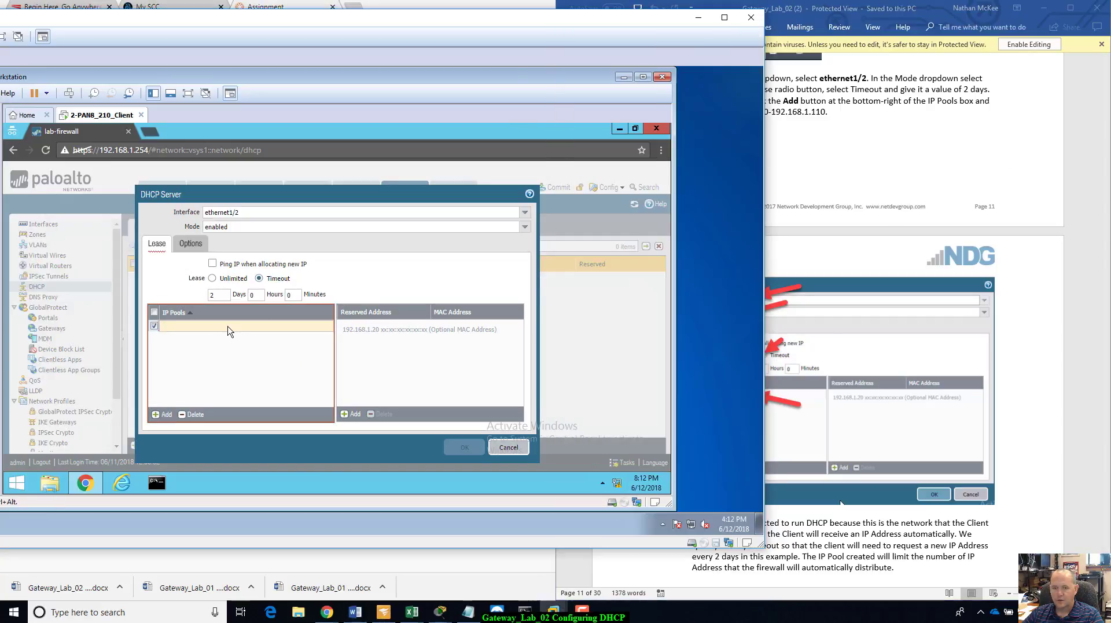
{"action": "left_click", "coordinate": [228, 330]}
{"action": "left_click", "coordinate": [228, 329]}
{"action": "type", "text": "192.1"}
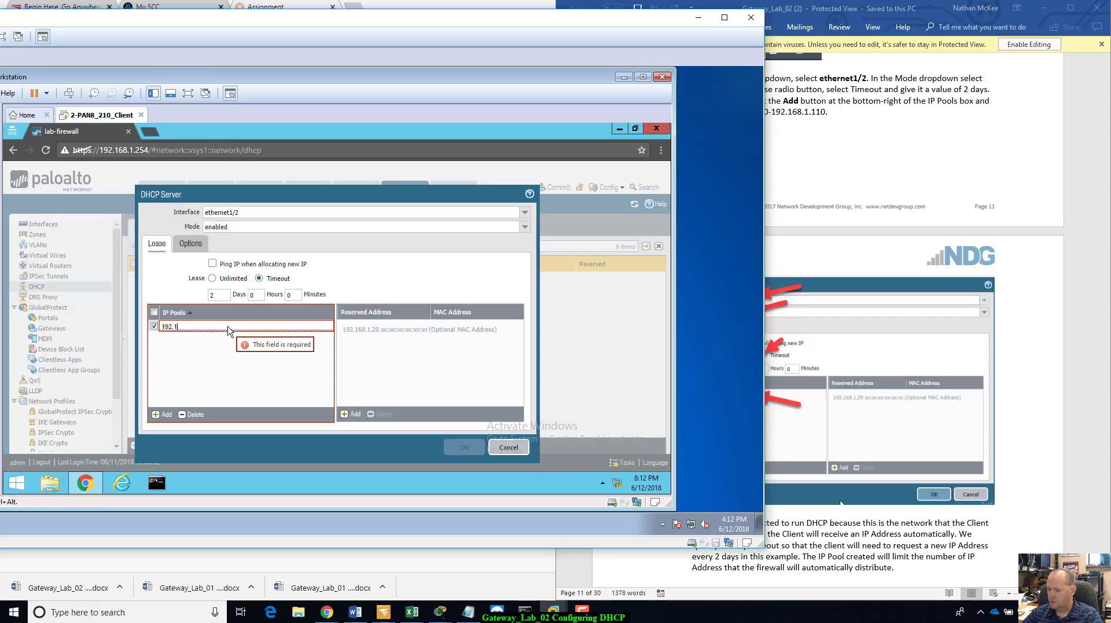
{"action": "type", "text": "68.1.100-"}
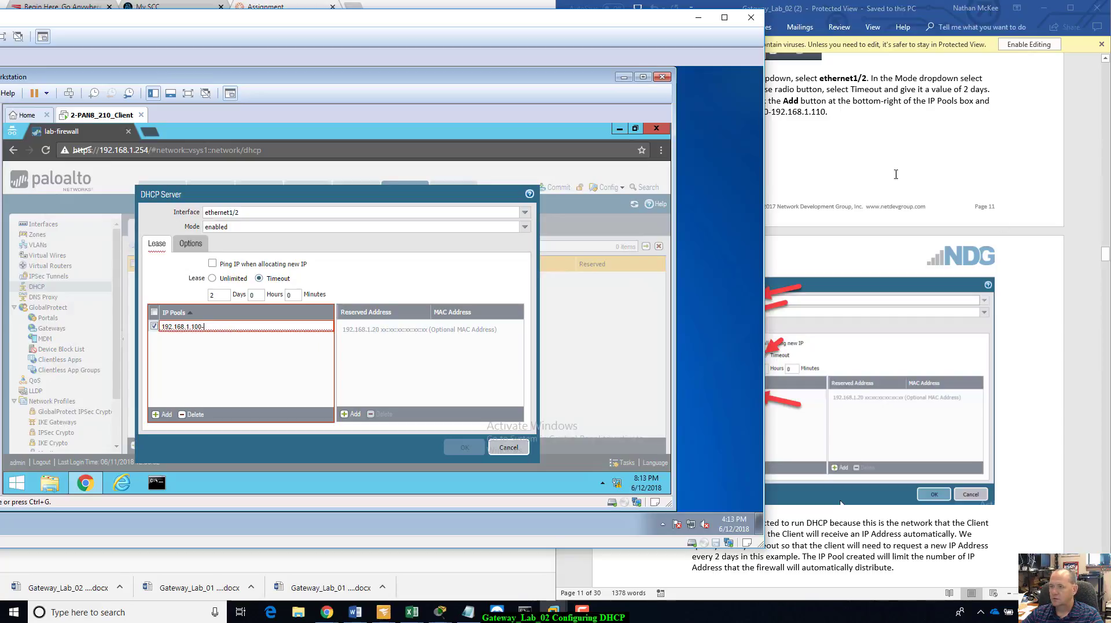
{"action": "type", "text": "192.1"}
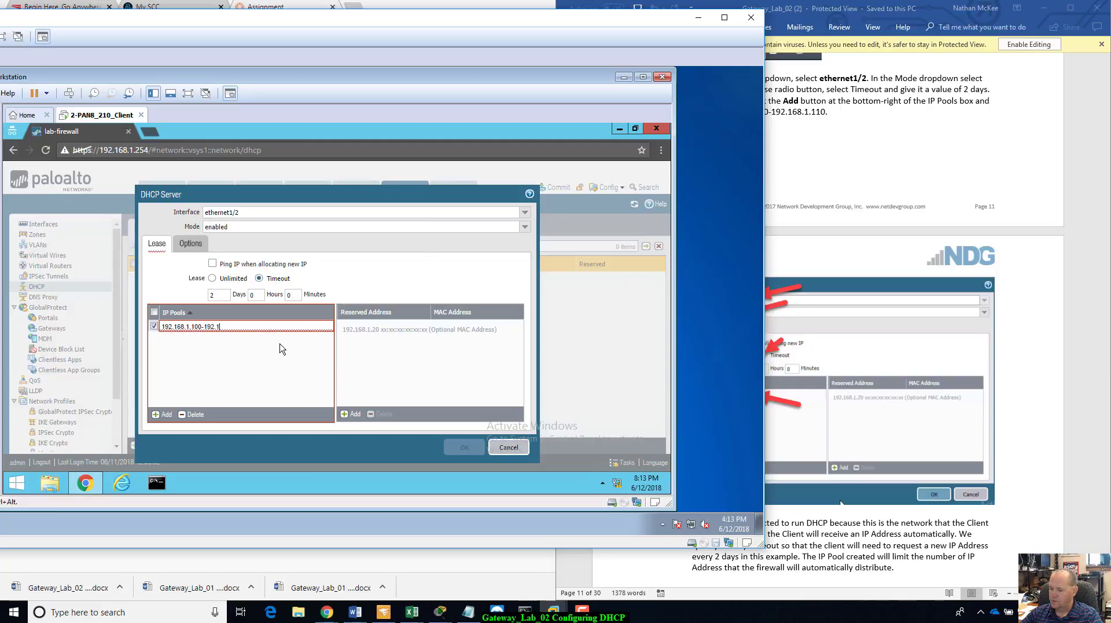
{"action": "type", "text": "68"}
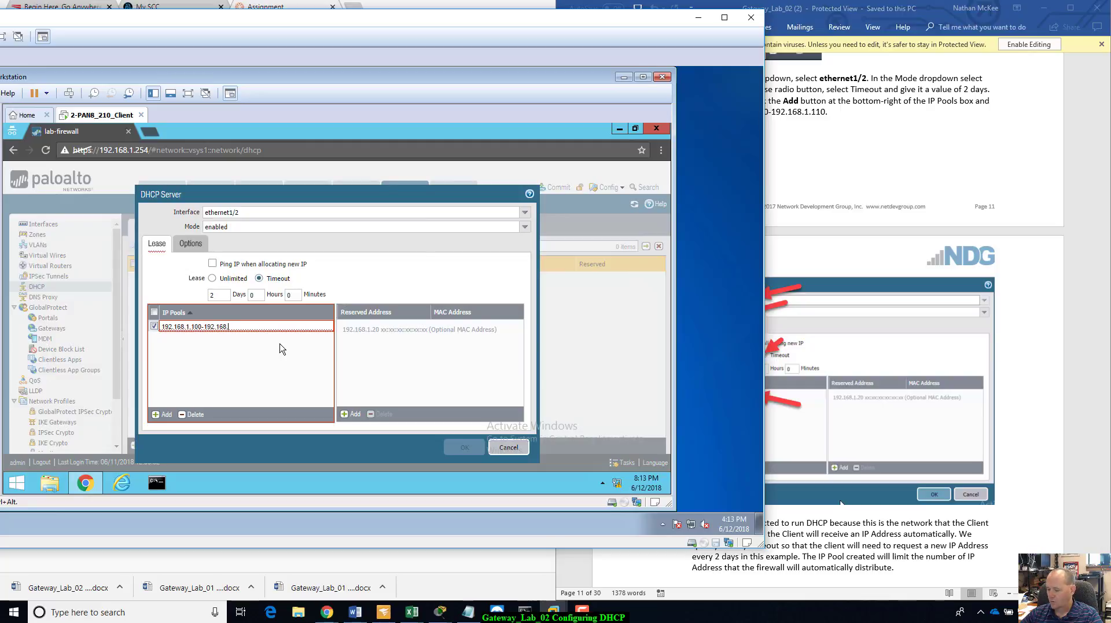
{"action": "type", "text": ".1.110"}
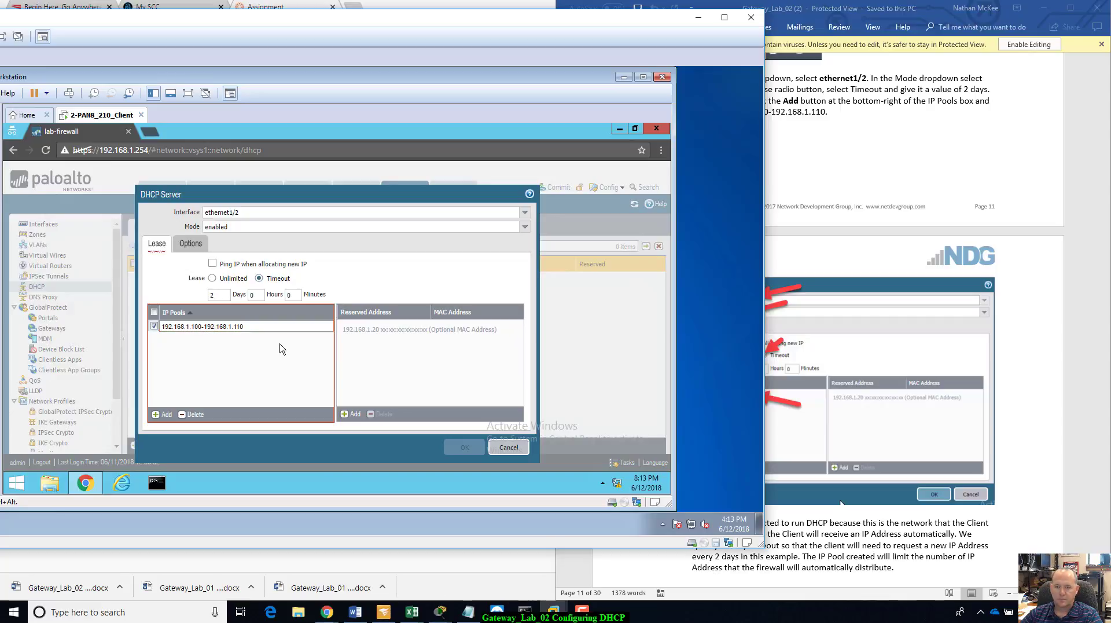
{"action": "left_click", "coordinate": [281, 348]}
Switch to the Word lab document and read instructions 2.5 and 2.6 on the DHCP settings and the Options values
{"action": "left_click", "coordinate": [1037, 216]}
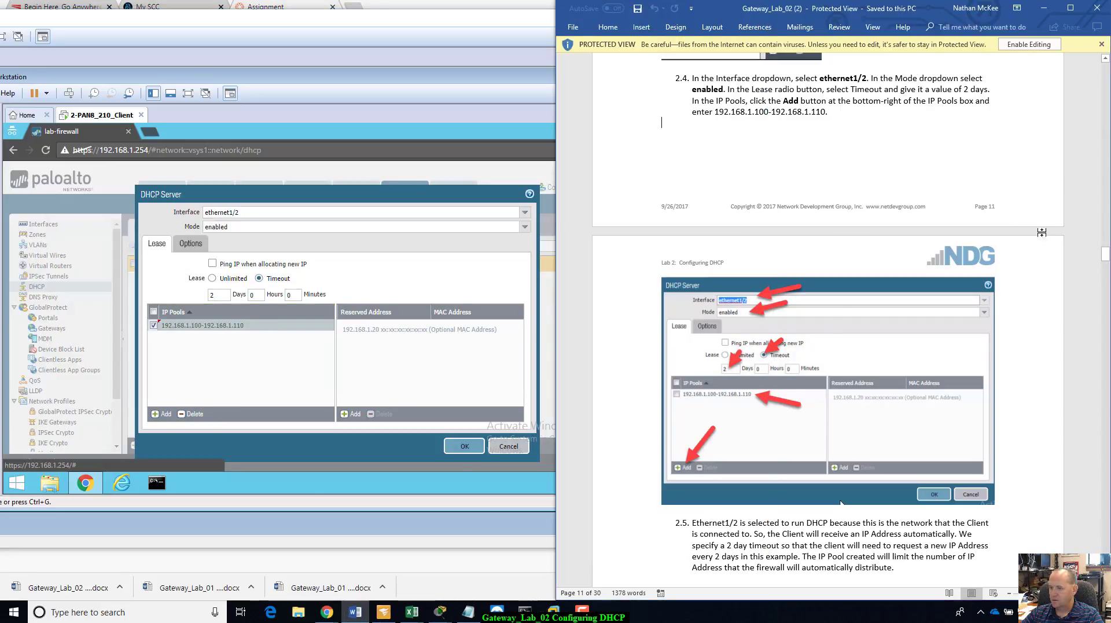
{"action": "scroll", "coordinate": [1053, 265], "scroll_direction": "down", "scroll_amount": 2}
{"action": "scroll", "coordinate": [1051, 260], "scroll_direction": "up", "scroll_amount": 4}
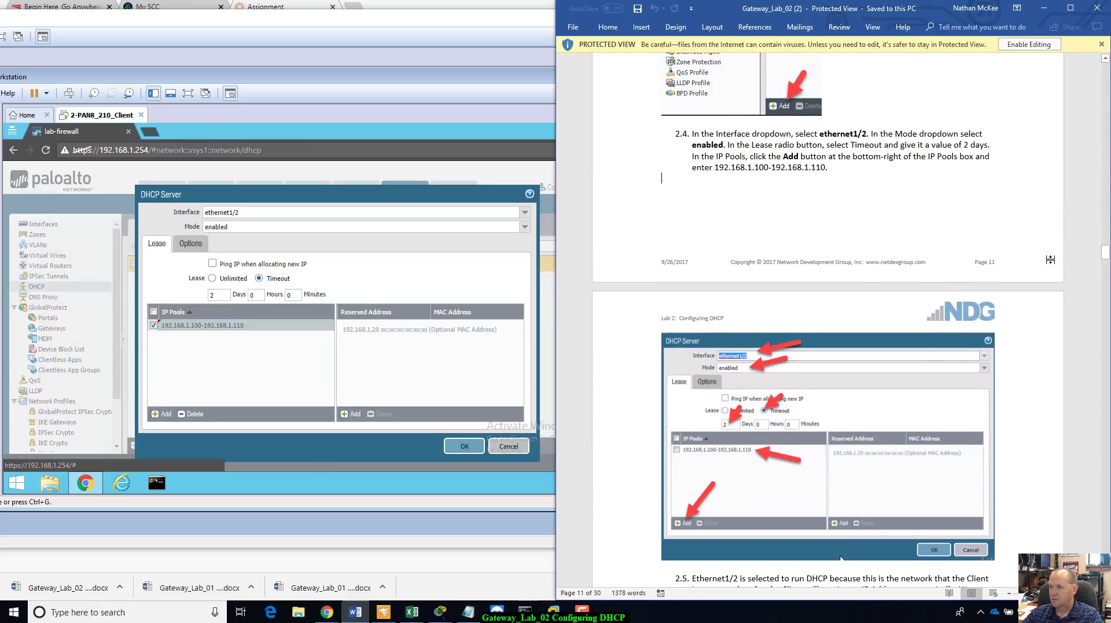
{"action": "scroll", "coordinate": [1051, 260], "scroll_direction": "down", "scroll_amount": 10}
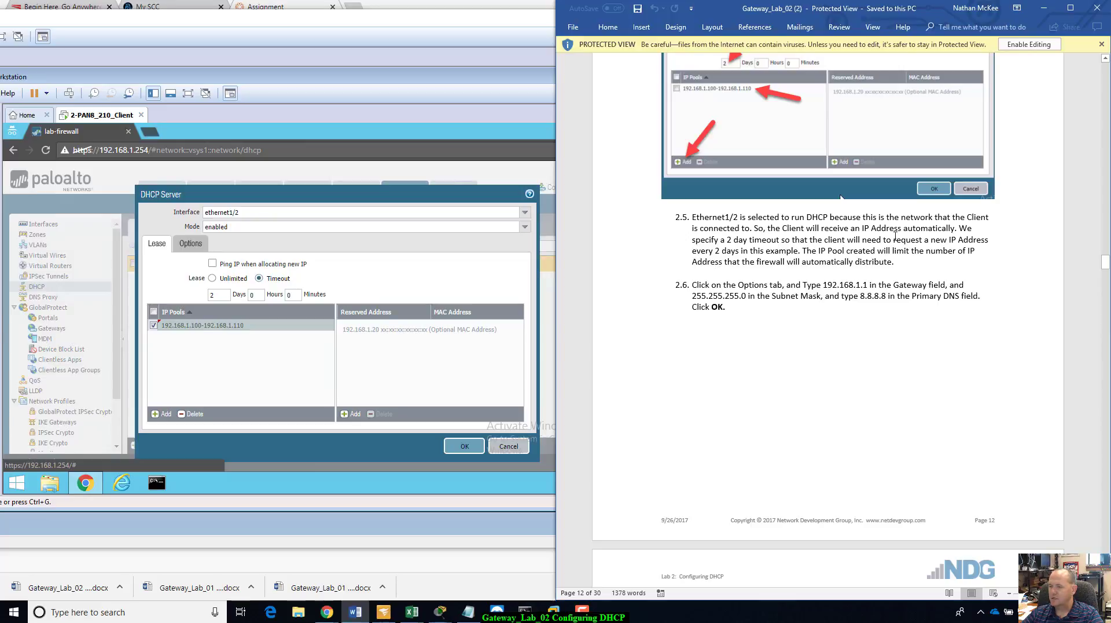
Check instruction 2.6 and its example in the Word document, and set the DHCP server's gateway option to 192.168.1.1 in the firewall web interface
{"action": "scroll", "coordinate": [898, 246], "scroll_direction": "down", "scroll_amount": 3}
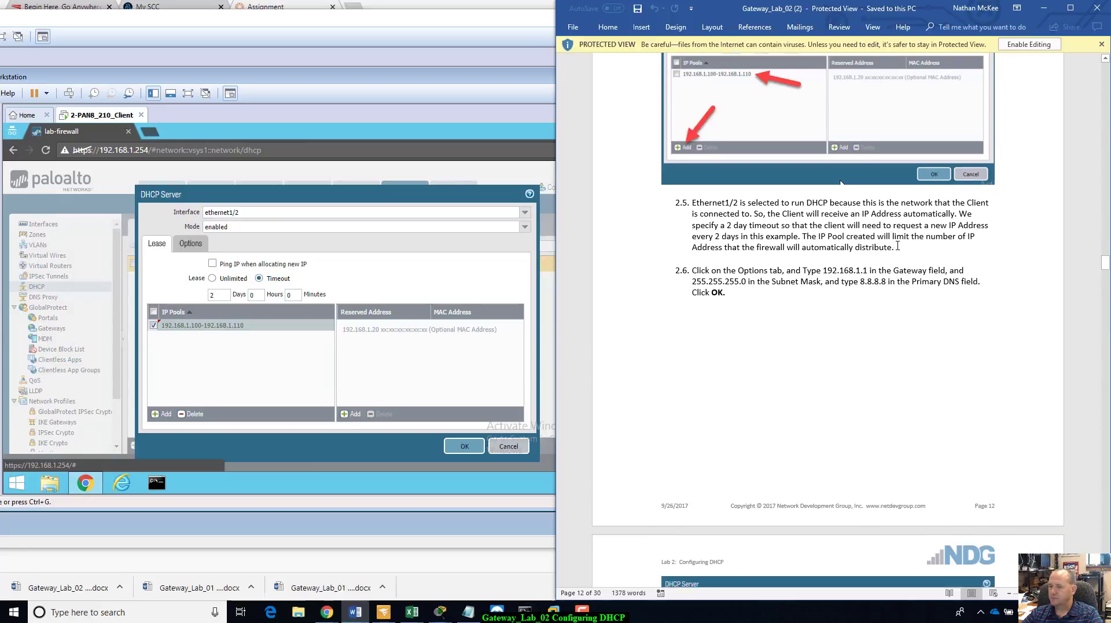
{"action": "scroll", "coordinate": [898, 246], "scroll_direction": "down", "scroll_amount": 3}
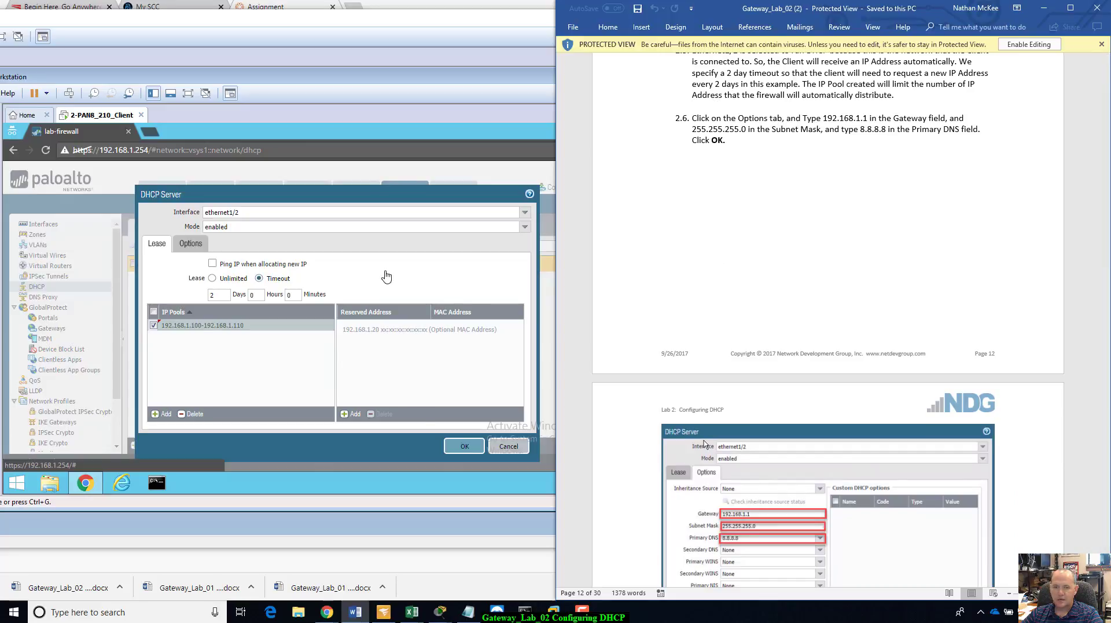
{"action": "left_click", "coordinate": [184, 246]}
{"action": "left_click", "coordinate": [184, 244]}
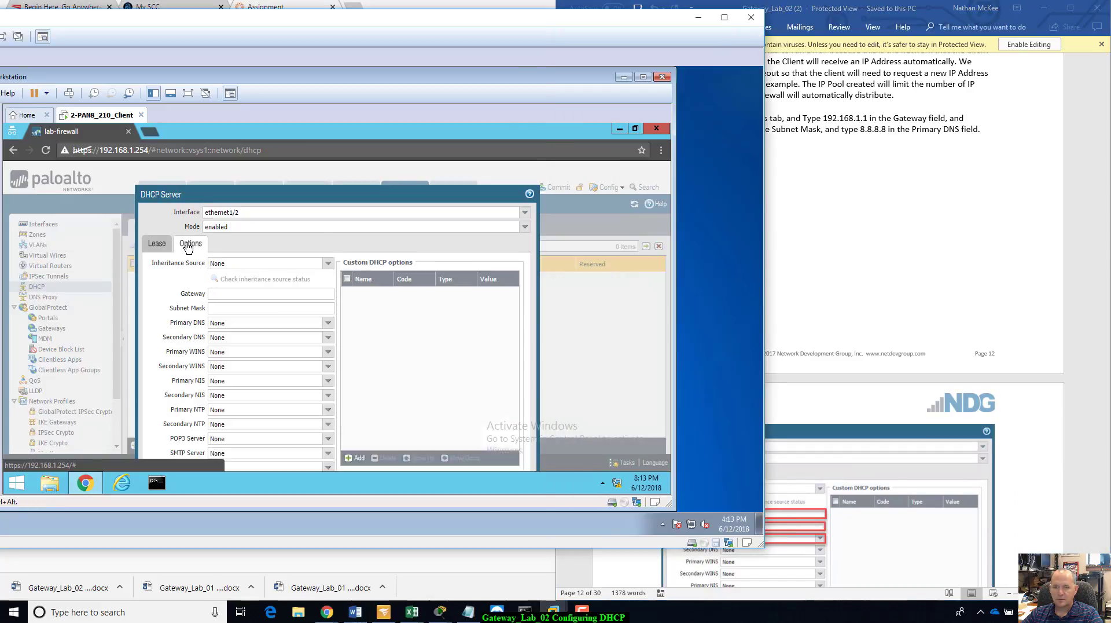
{"action": "left_click", "coordinate": [1056, 221]}
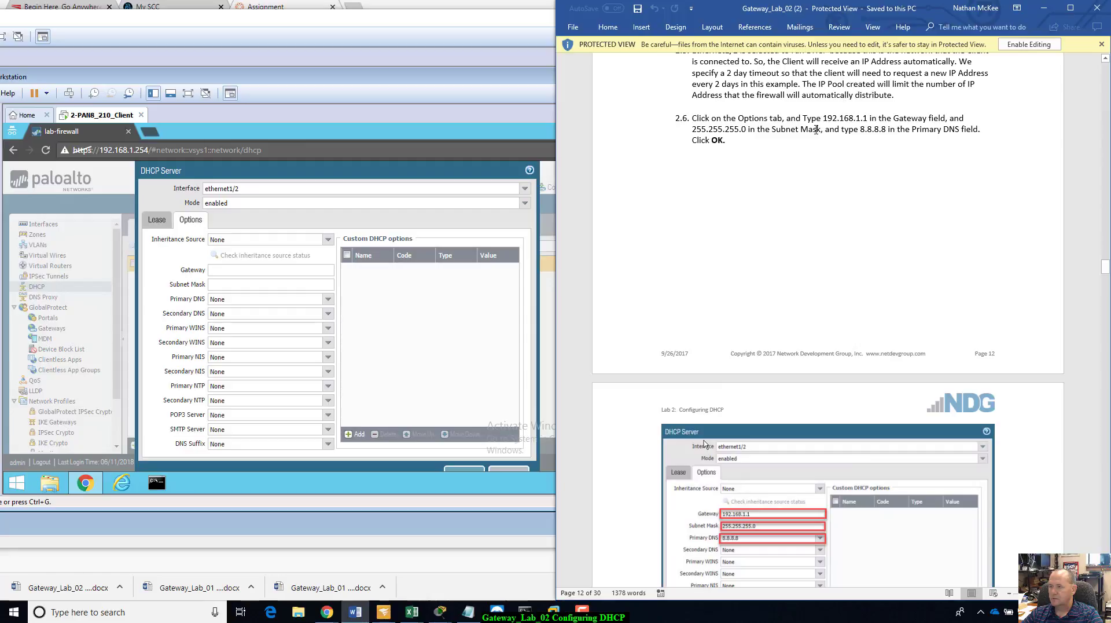
{"action": "left_click", "coordinate": [242, 268]}
{"action": "left_click", "coordinate": [242, 269]}
{"action": "type", "text": "1"}
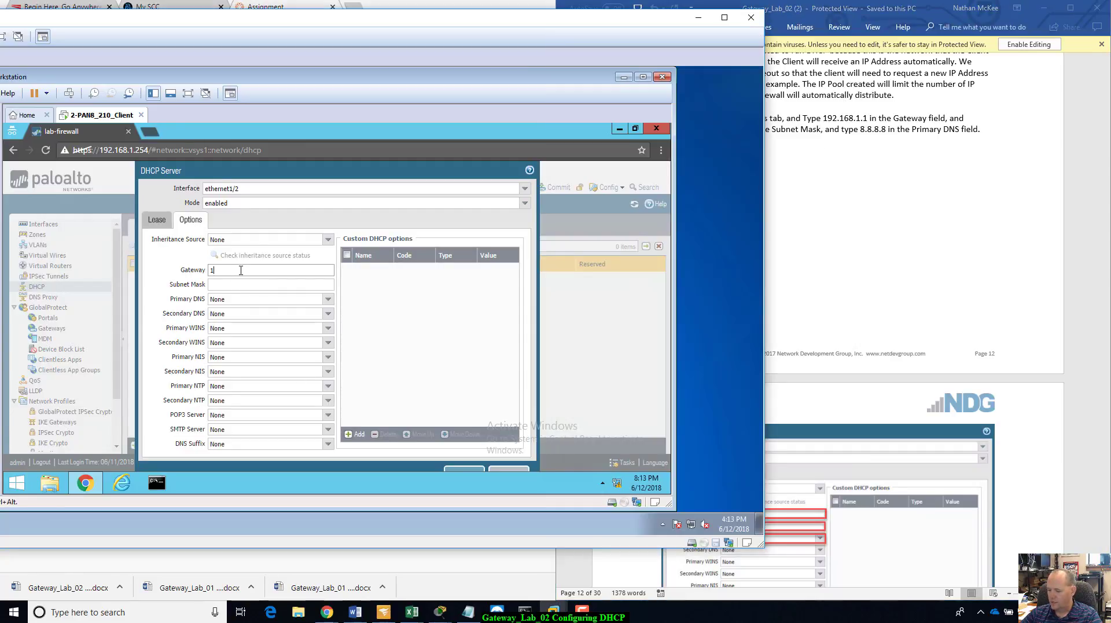
{"action": "type", "text": "92.168.1.1"}
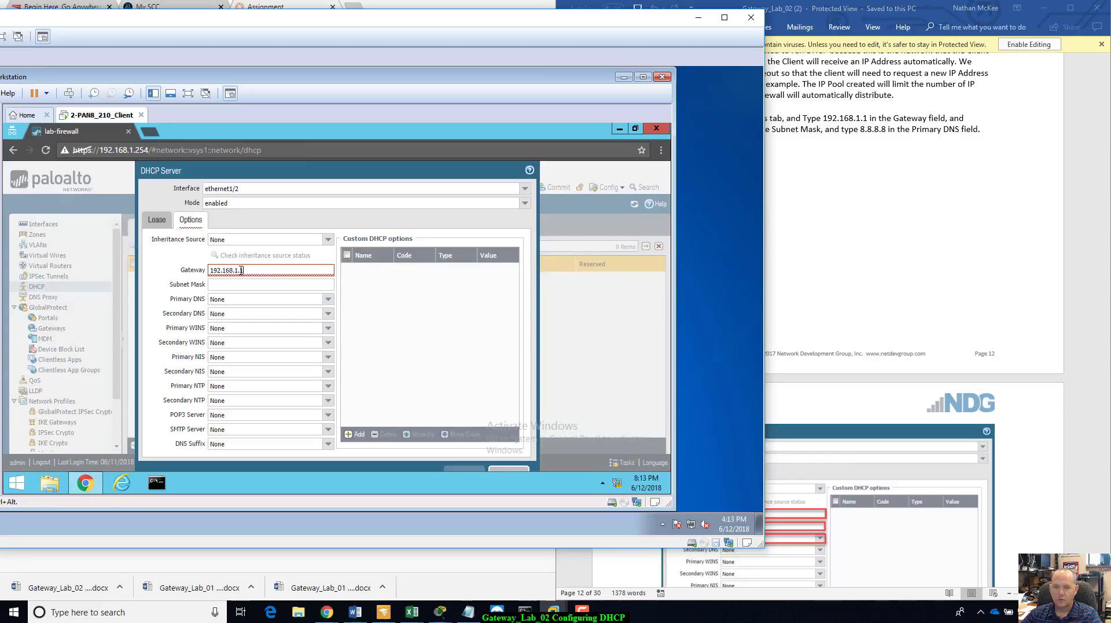
Check the subnet mask in the Word document and set the DHCP server's Subnet Mask to 255.255.255.0
{"action": "left_click", "coordinate": [921, 234]}
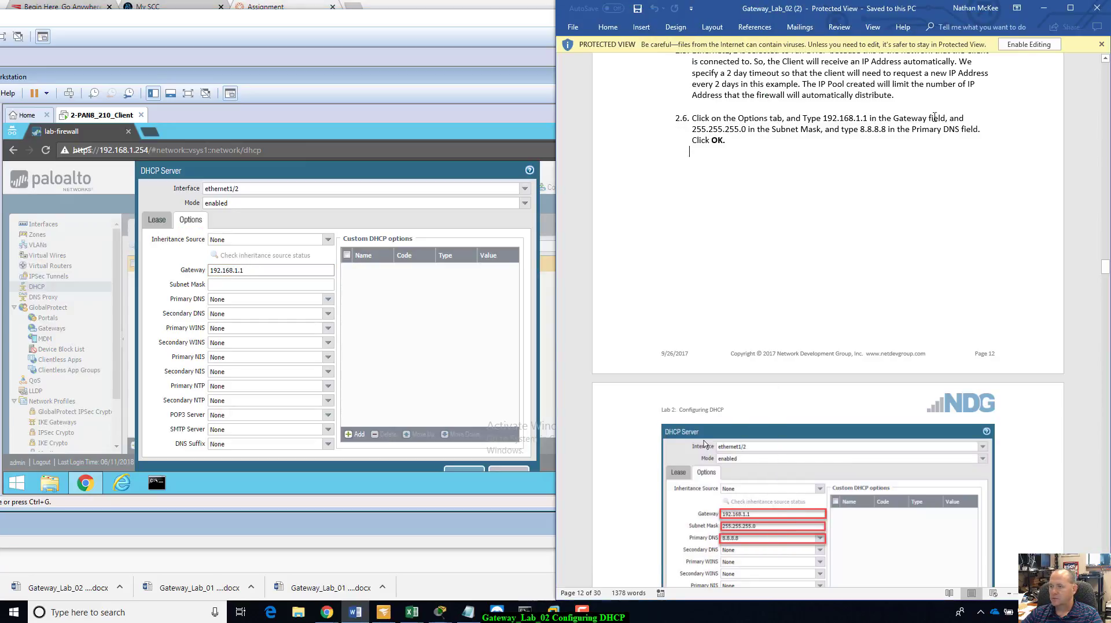
{"action": "left_click_drag", "start_coordinate": [693, 131], "coordinate": [745, 132]}
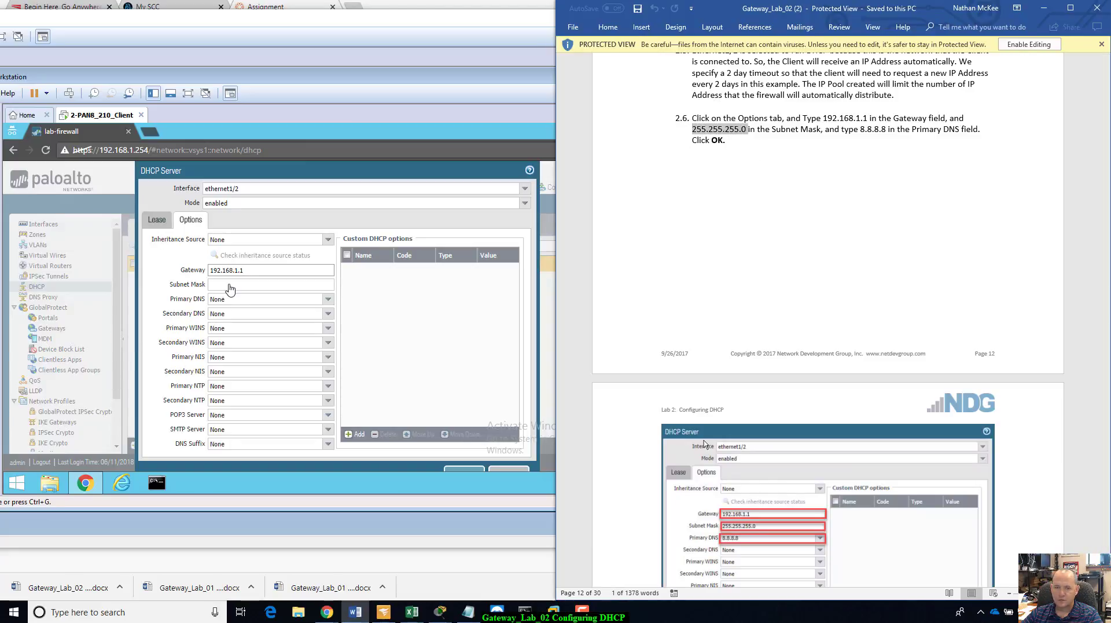
{"action": "left_click", "coordinate": [233, 286]}
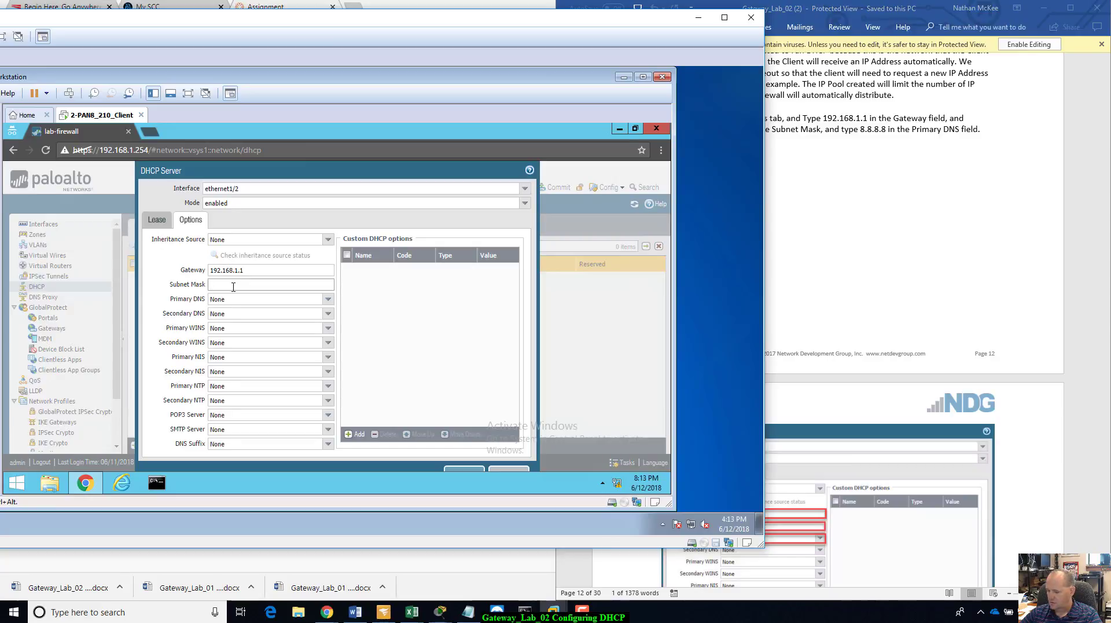
{"action": "type", "text": "255.255.255.0"}
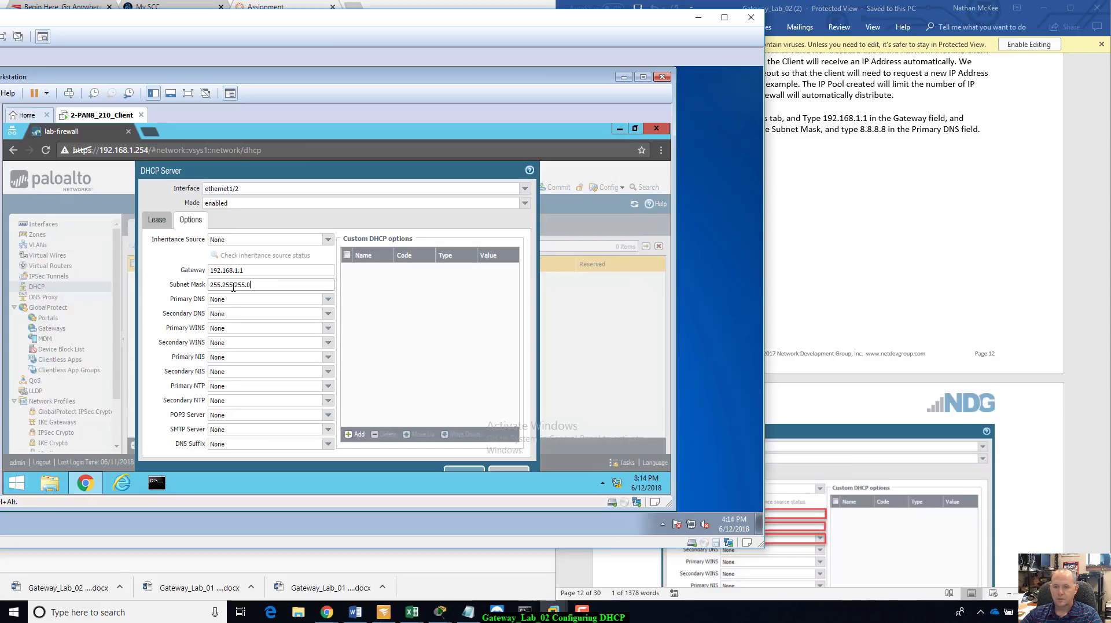
{"action": "key", "text": "Tab"}
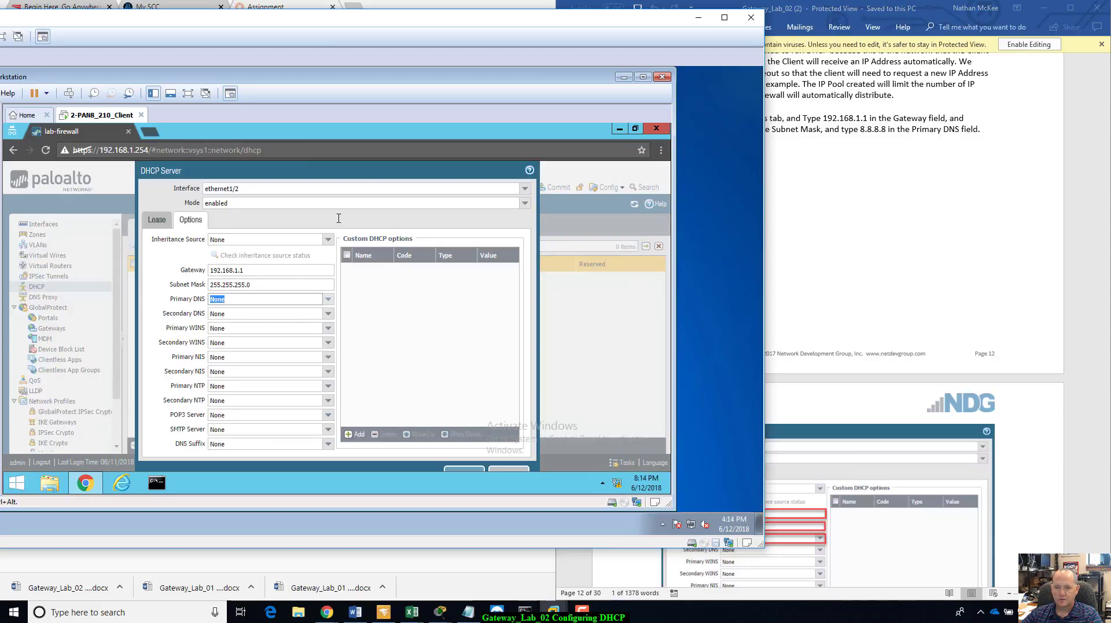
Look up the primary DNS value in instruction 2.6 of the Word document and clear the DHCP server's Primary DNS entry
{"action": "left_click", "coordinate": [927, 231]}
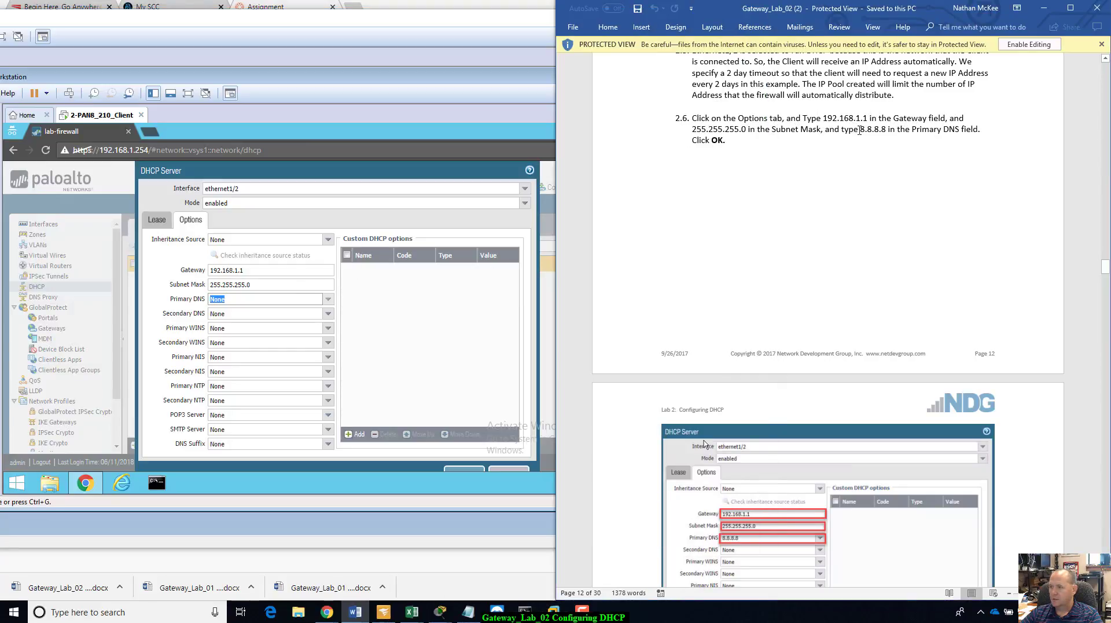
{"action": "double_click", "coordinate": [872, 128]}
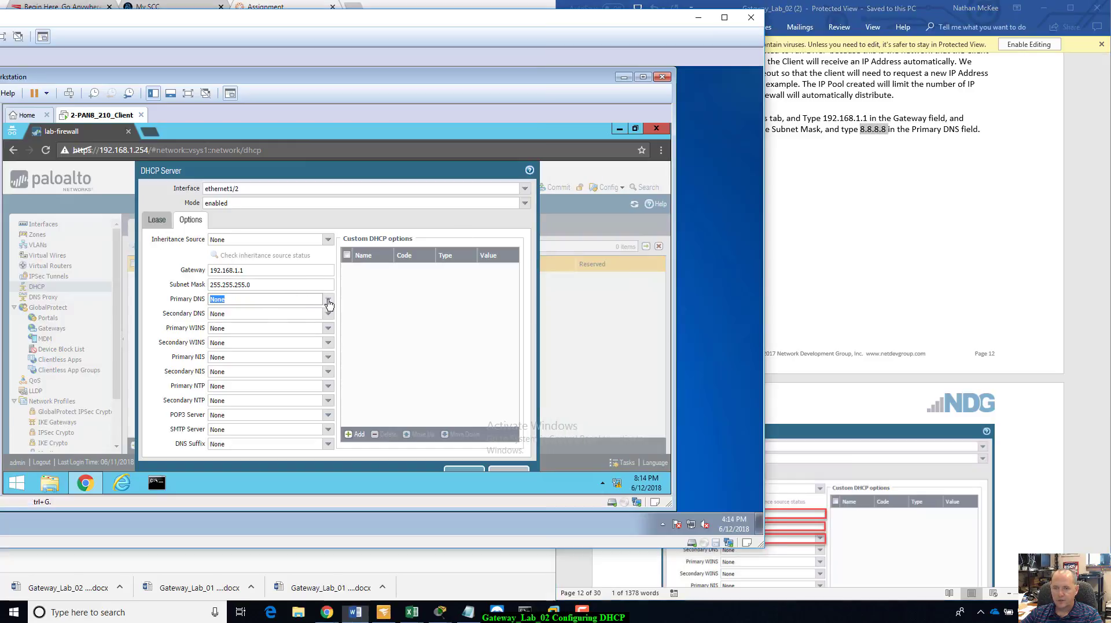
{"action": "left_click", "coordinate": [320, 302]}
{"action": "left_click", "coordinate": [298, 300]}
{"action": "key", "text": "BackSpace"}
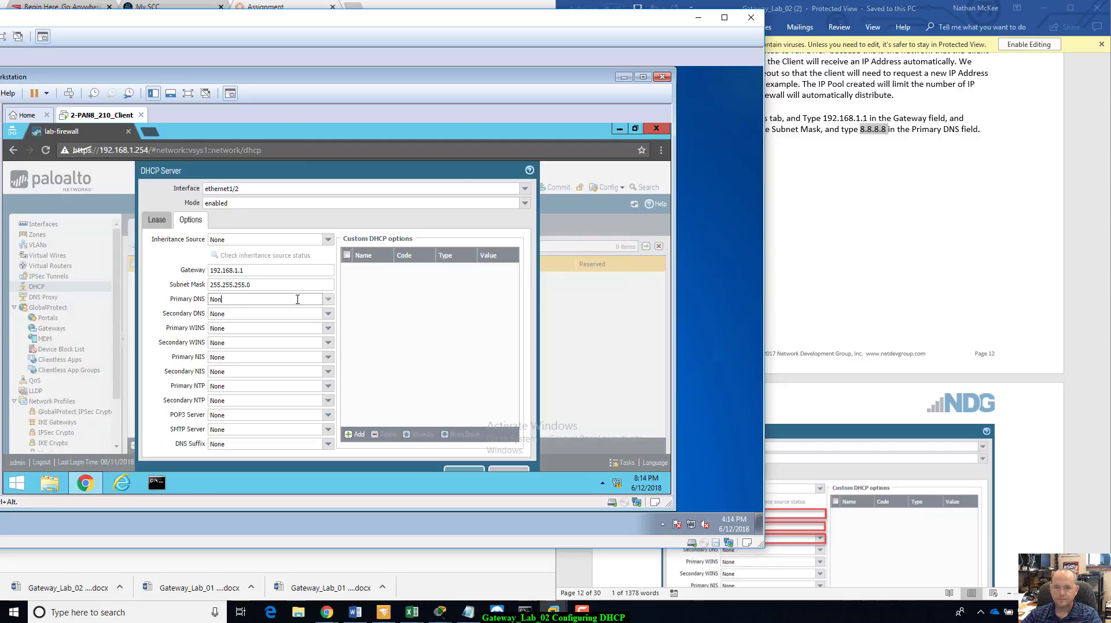
{"action": "type", "text": ".8"}
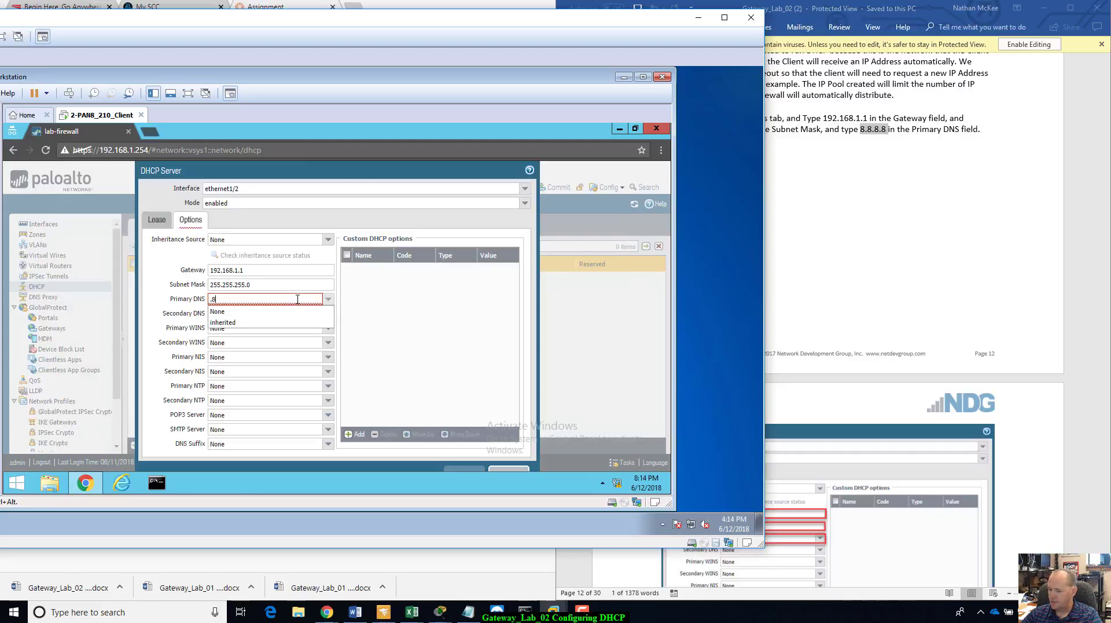
{"action": "type", "text": ".8.8"}
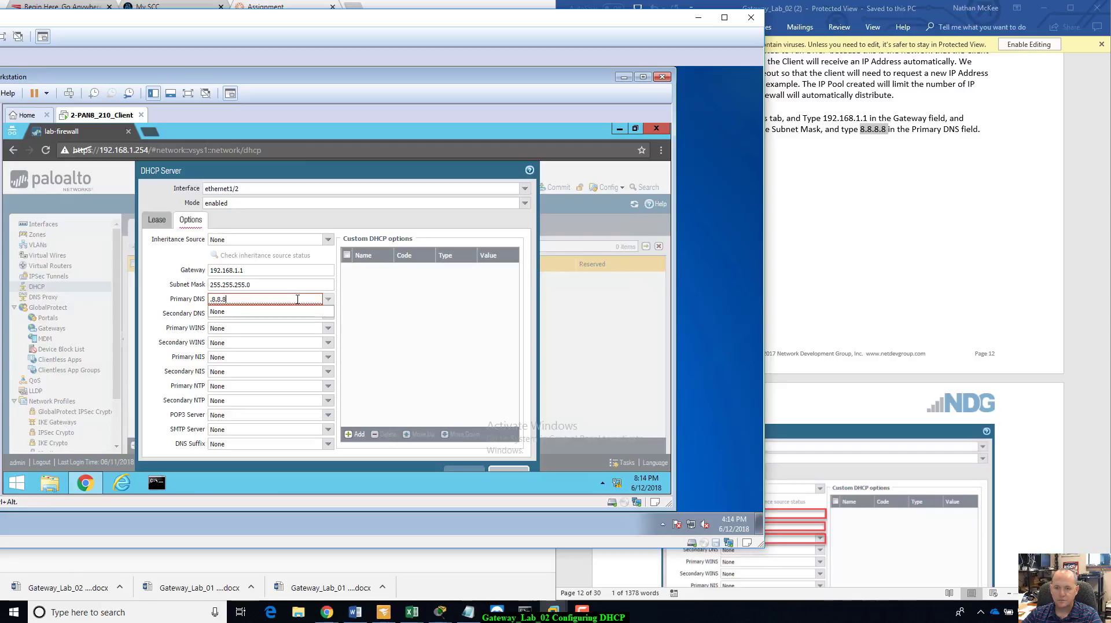
{"action": "key", "text": "BackSpace"}
{"action": "key", "text": "BackSpace"}
{"action": "key", "text": "BackSpace"}
{"action": "key", "text": "BackSpace"}
{"action": "key", "text": "BackSpace"}
{"action": "key", "text": "BackSpace"}
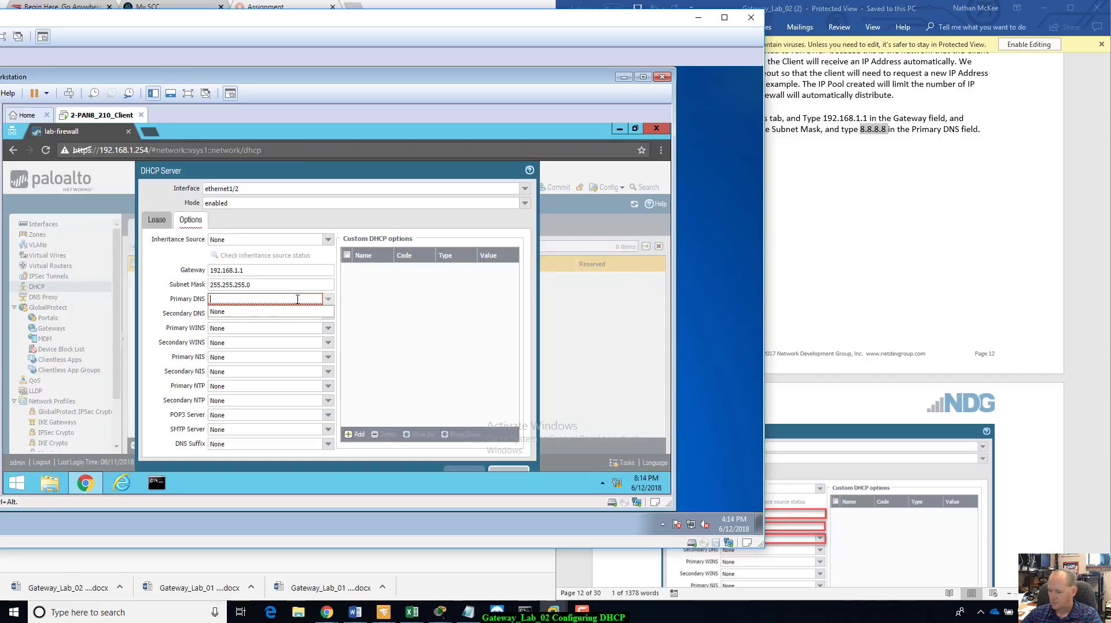
Set the DHCP server's Primary DNS to 8.8.8.8
{"action": "type", "text": "8.8.8"}
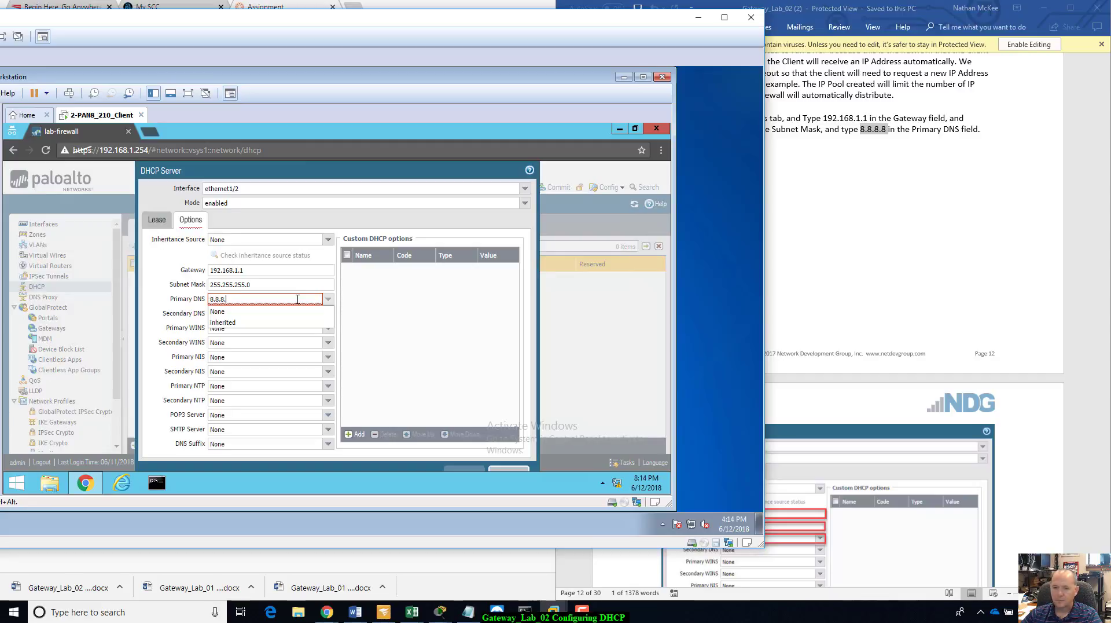
{"action": "type", "text": ".8"}
{"action": "key", "text": "Tab"}
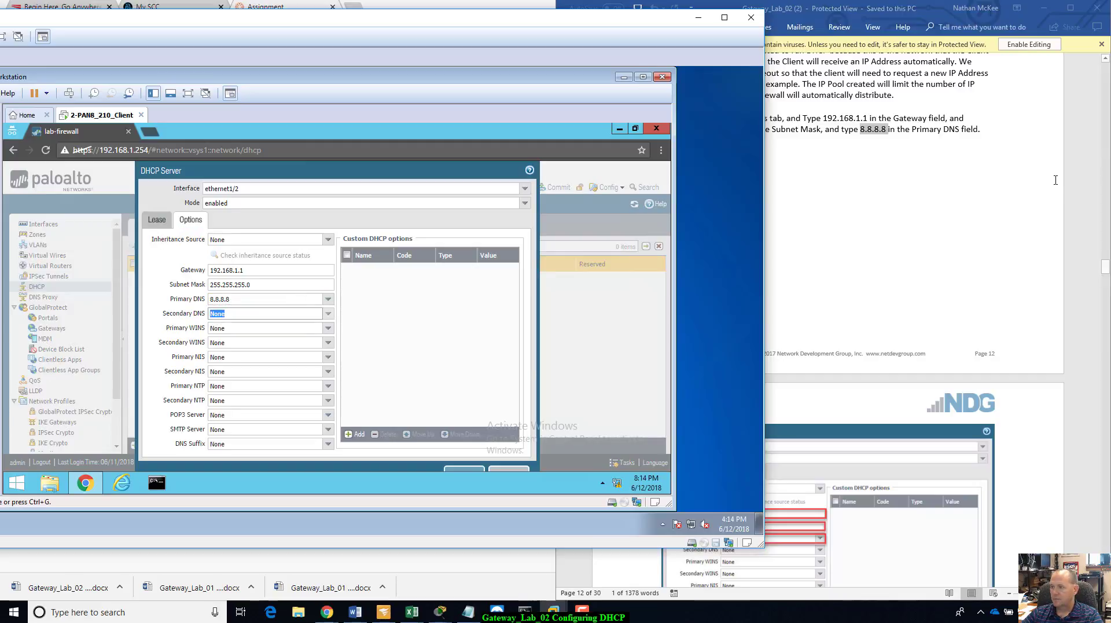
Read instructions 2.7 to 2.10 in the Word document, and save the DHCP server settings in the firewall web interface
{"action": "left_click", "coordinate": [1007, 196]}
{"action": "scroll", "coordinate": [1011, 201], "scroll_direction": "down", "scroll_amount": 5}
{"action": "scroll", "coordinate": [1011, 201], "scroll_direction": "down", "scroll_amount": 4}
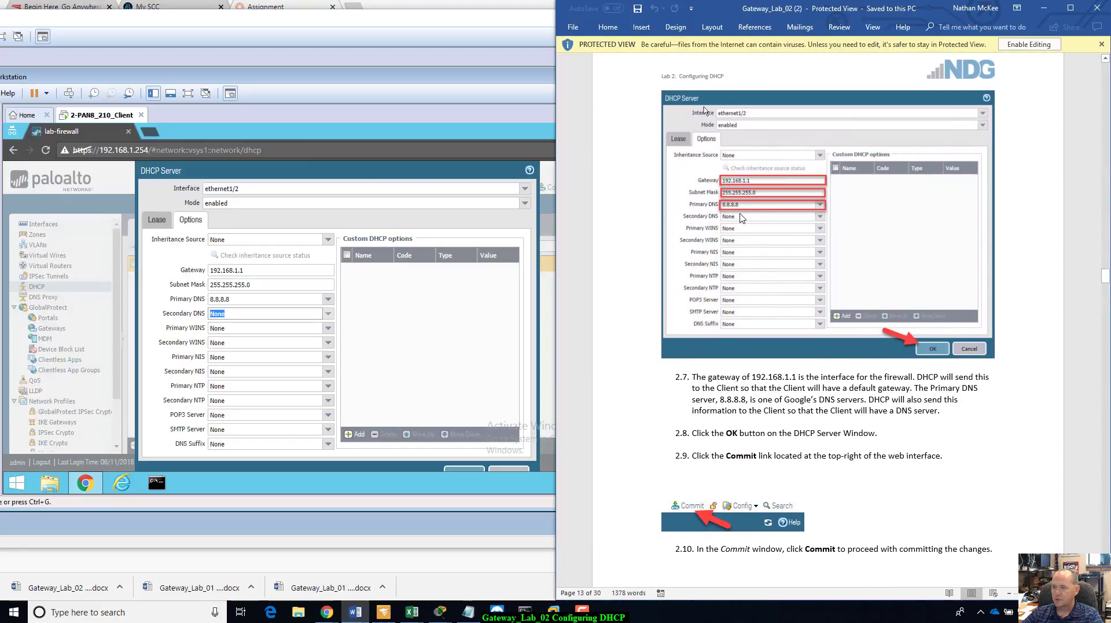
{"action": "scroll", "coordinate": [753, 201], "scroll_direction": "down", "scroll_amount": 4}
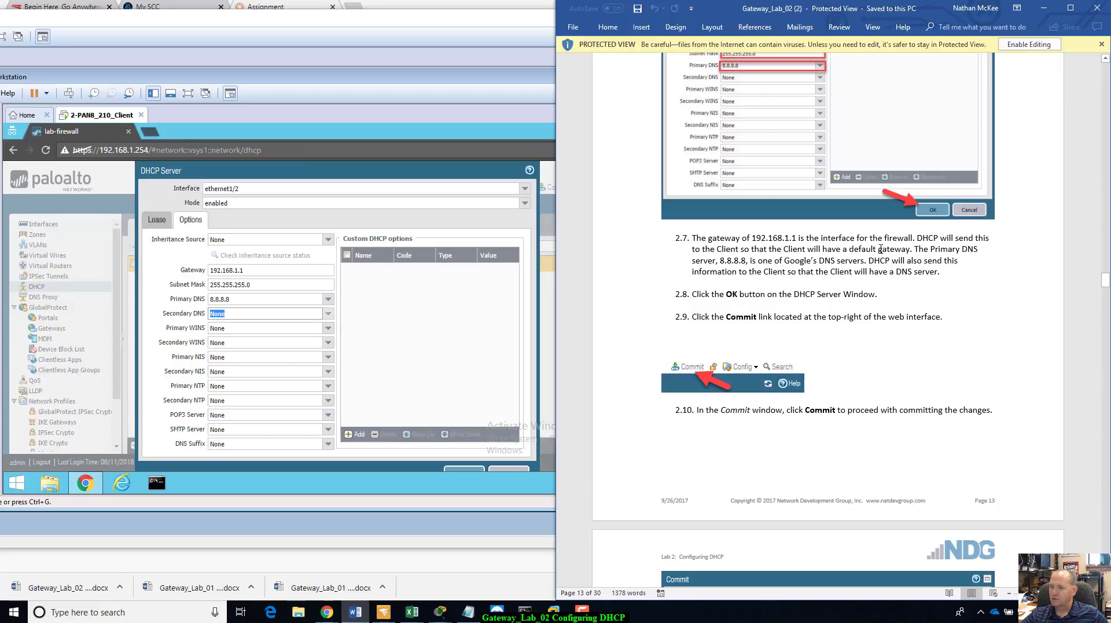
{"action": "scroll", "coordinate": [915, 237], "scroll_direction": "down", "scroll_amount": 3}
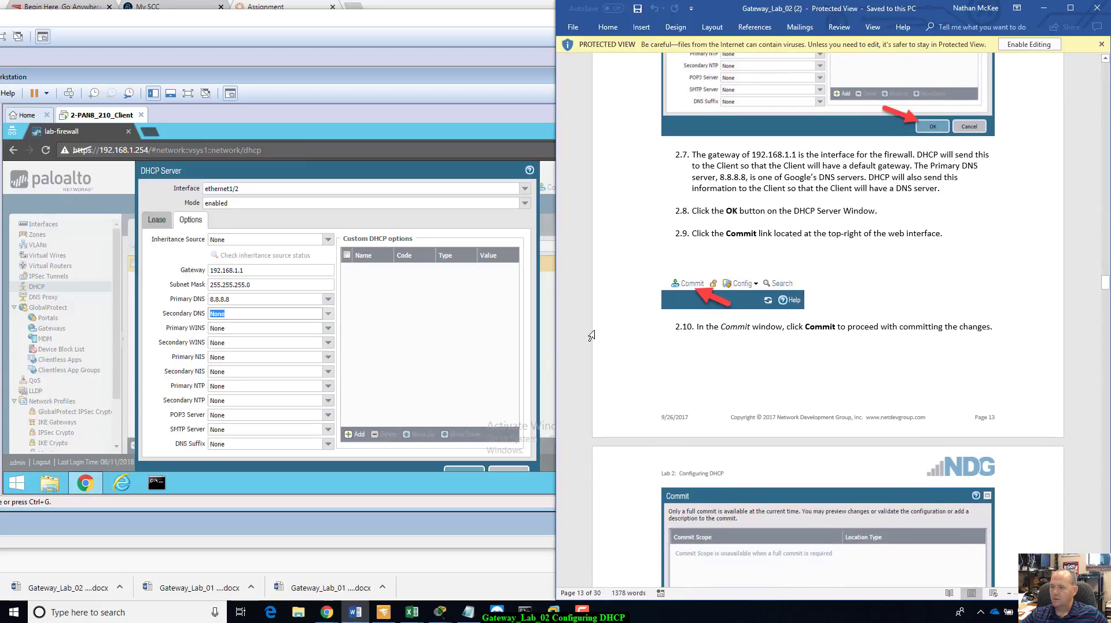
{"action": "left_click", "coordinate": [416, 127]}
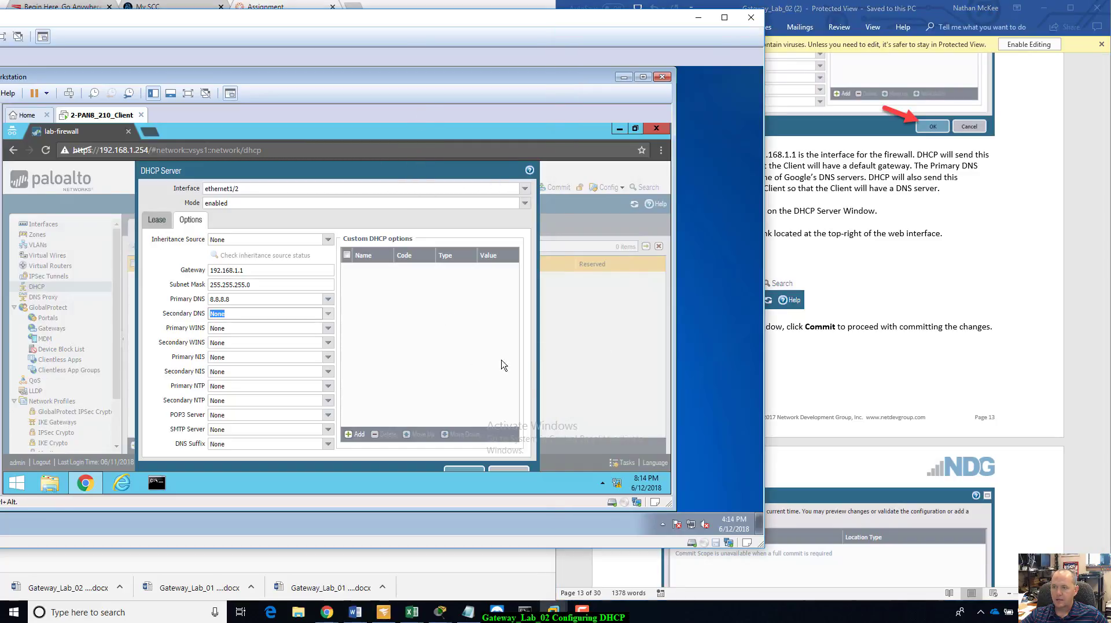
{"action": "left_click_drag", "start_coordinate": [553, 78], "coordinate": [556, 78]}
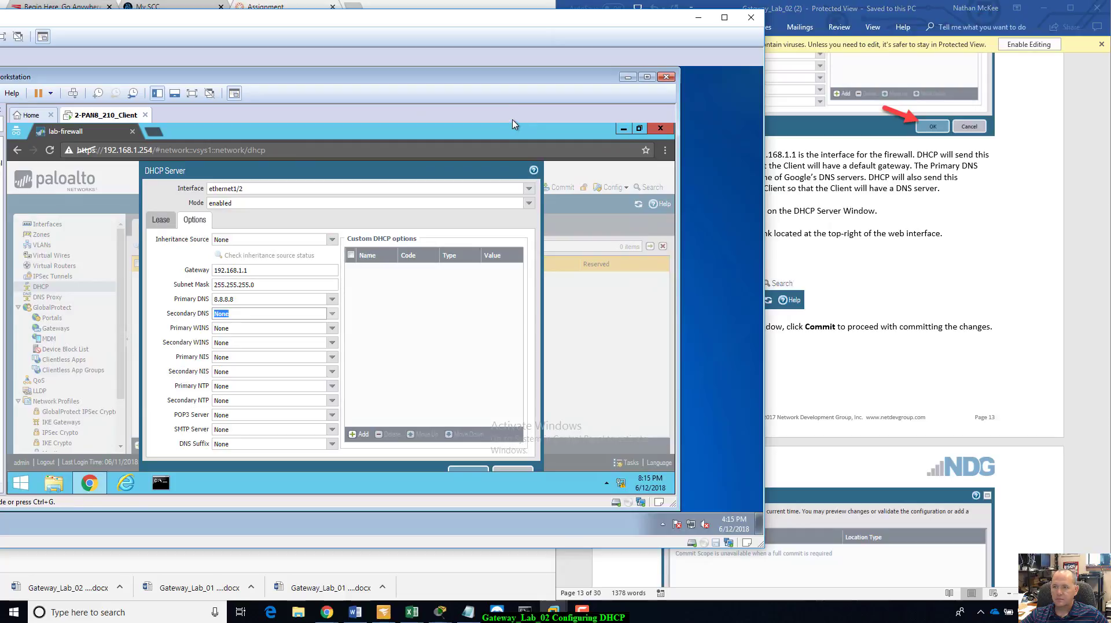
{"action": "left_click", "coordinate": [472, 469]}
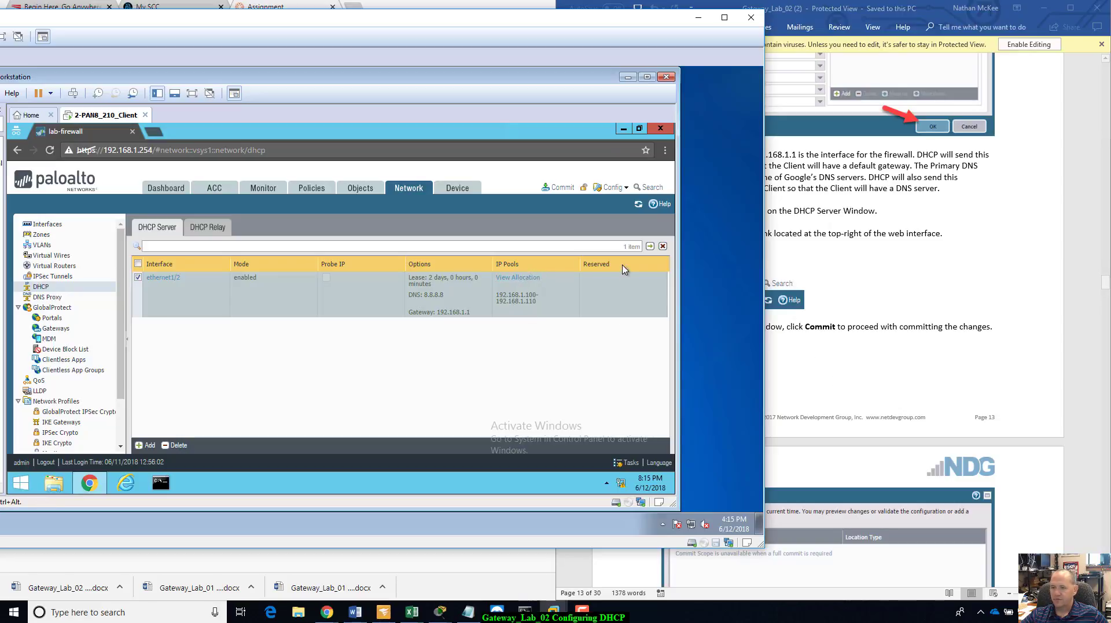
View the IP pool allocation for ethernet1/2, enlarging the outer VMware window and the client VM window to dismiss it
{"action": "left_click", "coordinate": [526, 280]}
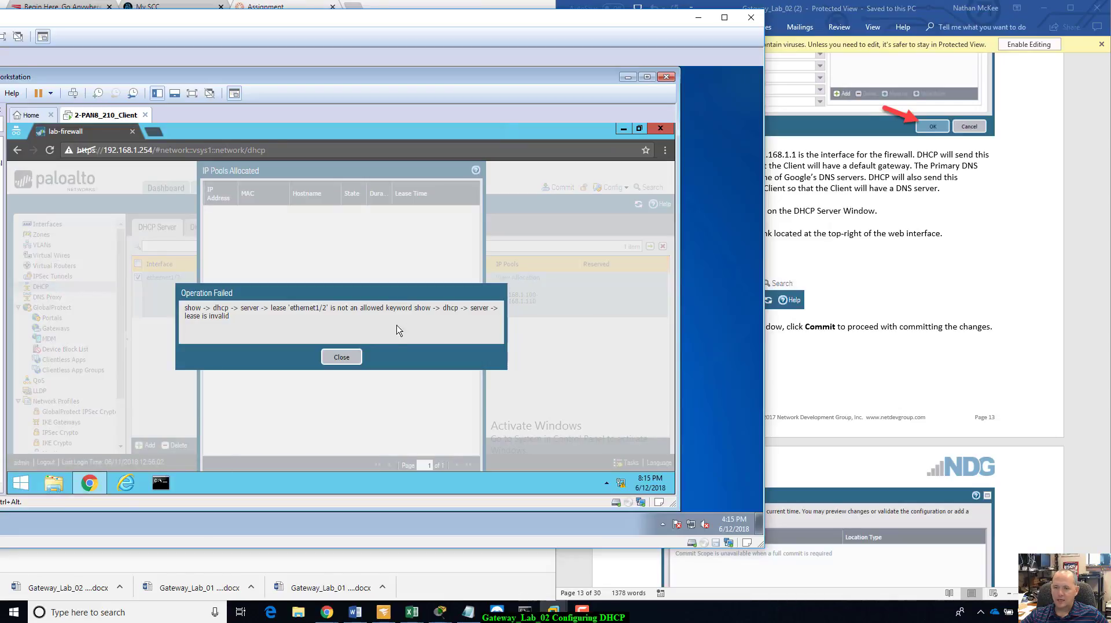
{"action": "left_click", "coordinate": [341, 357]}
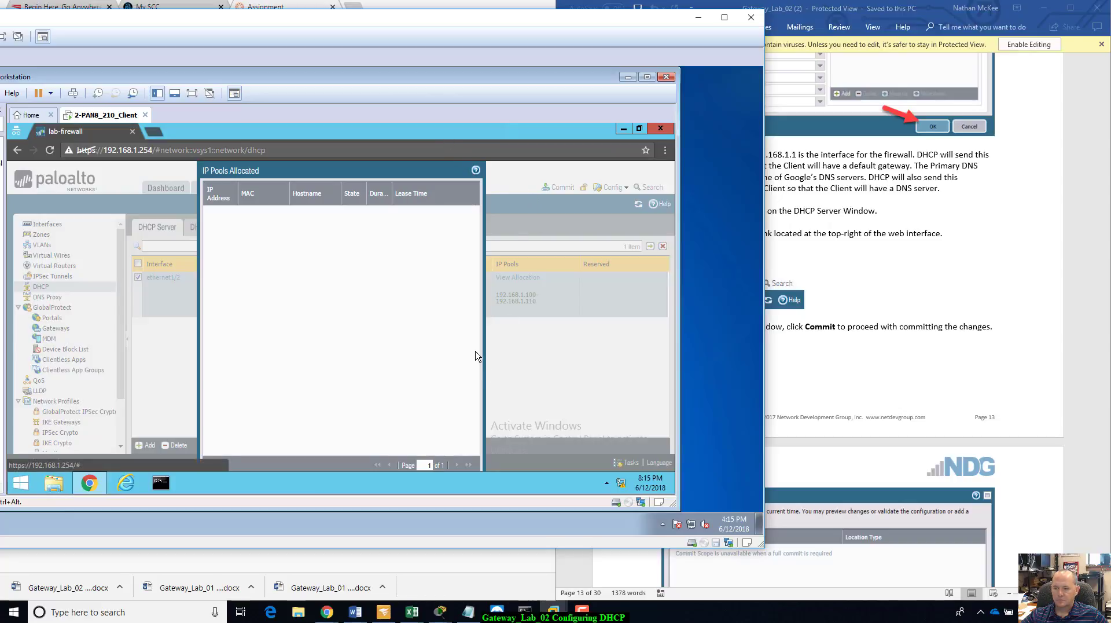
{"action": "left_click", "coordinate": [723, 18]}
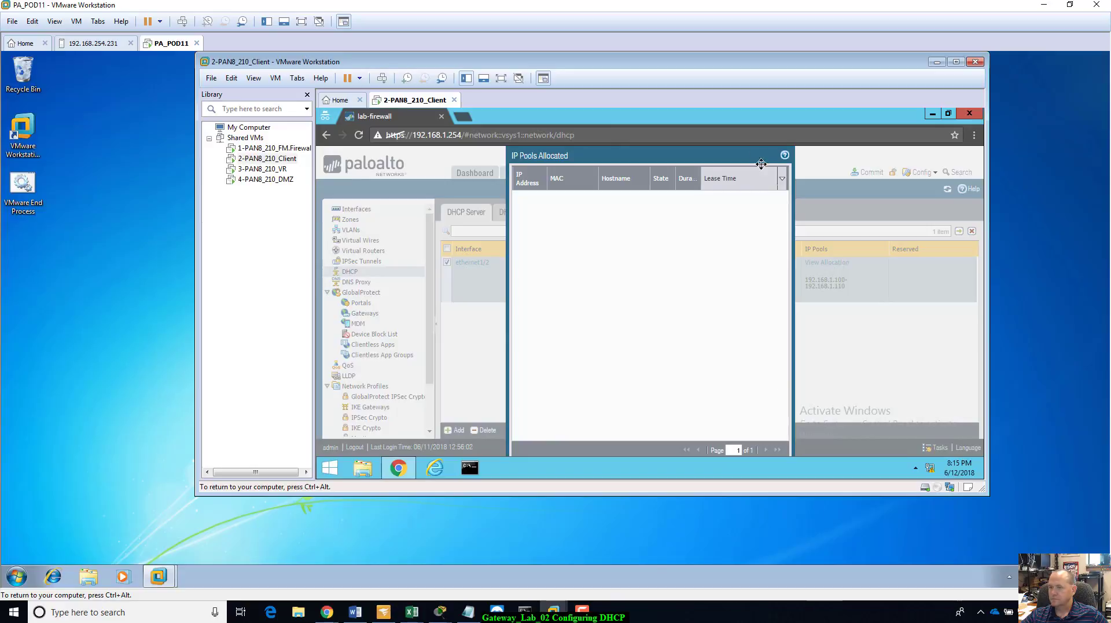
{"action": "left_click_drag", "start_coordinate": [999, 505], "coordinate": [1064, 550]}
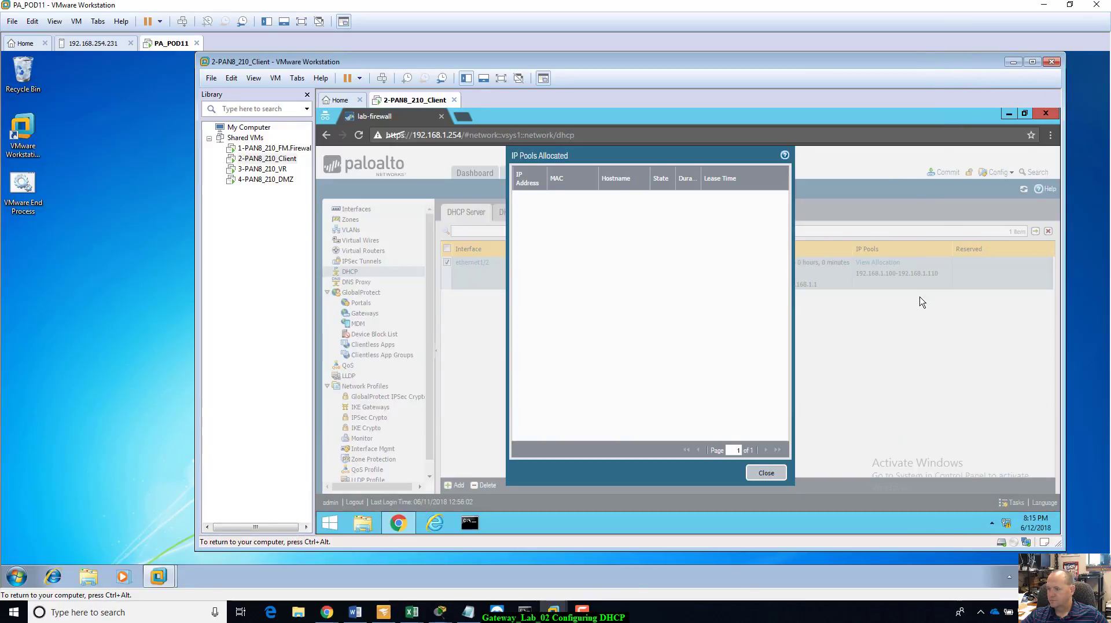
{"action": "left_click", "coordinate": [767, 473]}
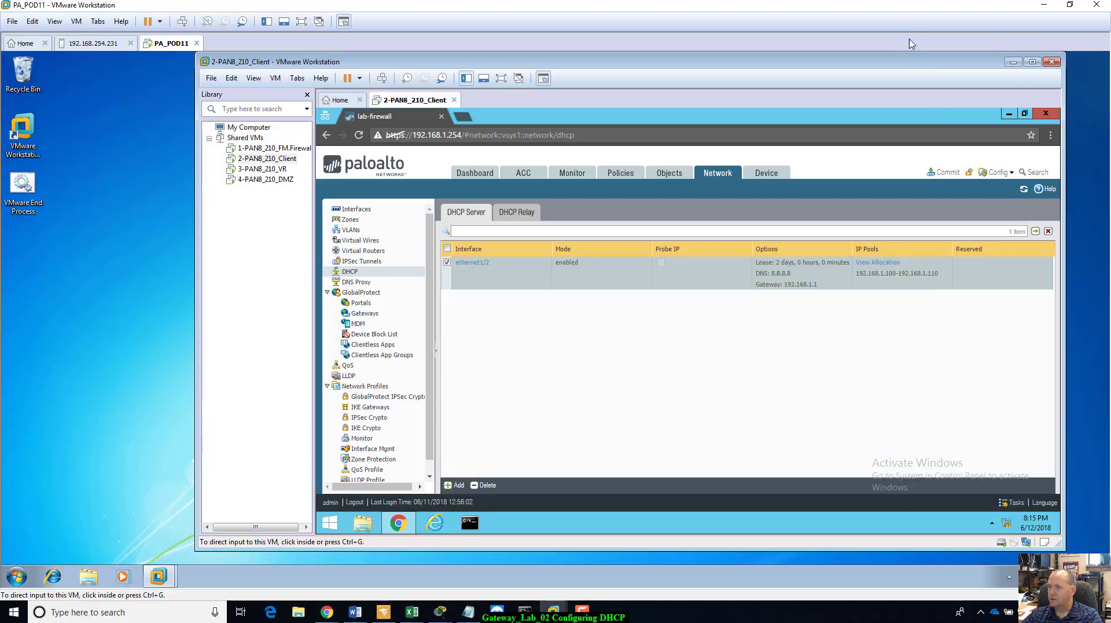
Reposition the client VM window to recheck the ethernet1/2 pool allocation, and restore the outer VMware window beside the Word document
{"action": "left_click_drag", "start_coordinate": [922, 62], "coordinate": [874, 71]}
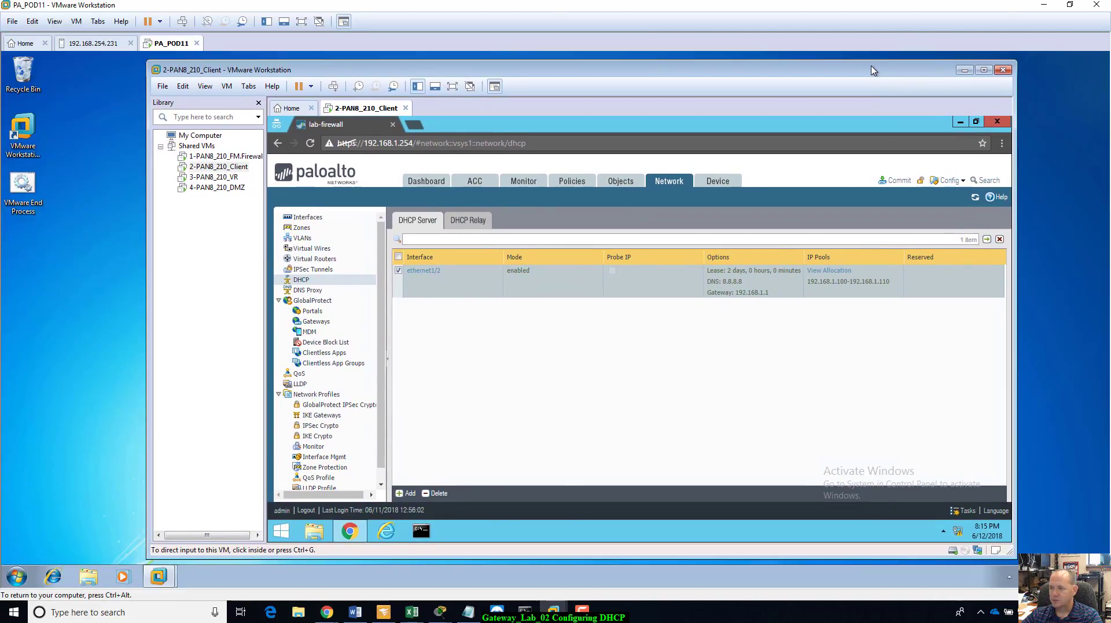
{"action": "left_click", "coordinate": [837, 276]}
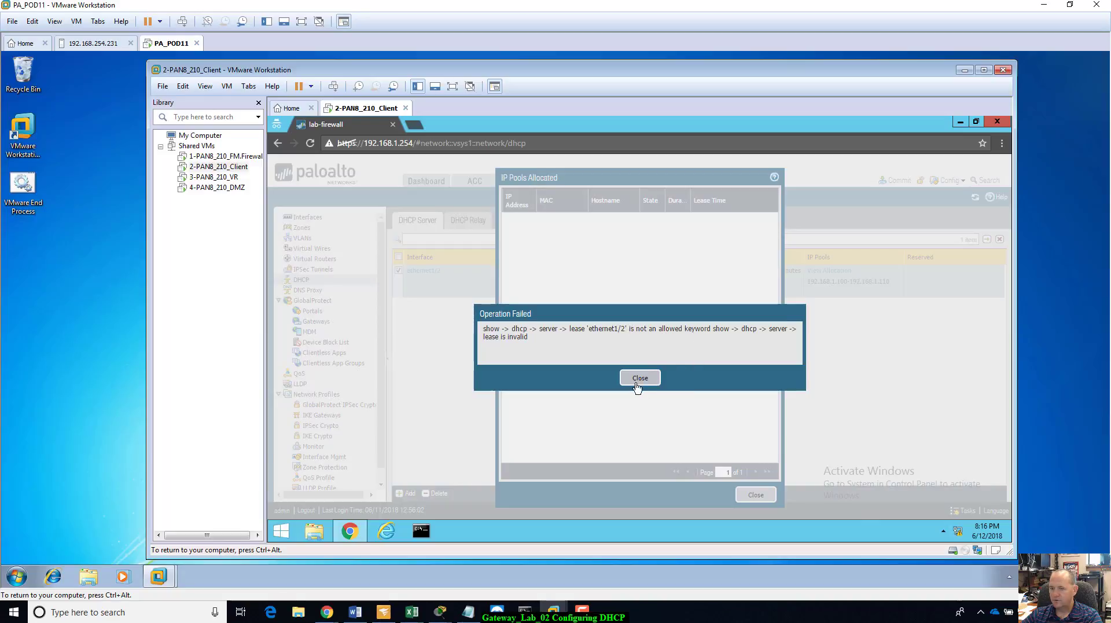
{"action": "left_click", "coordinate": [636, 382]}
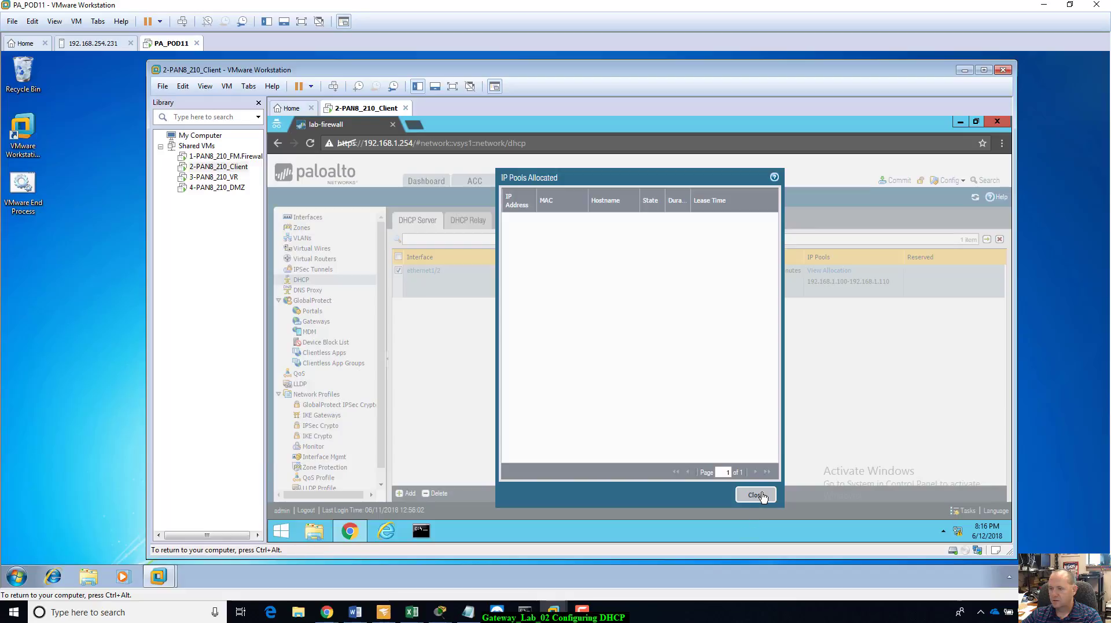
{"action": "left_click", "coordinate": [756, 496]}
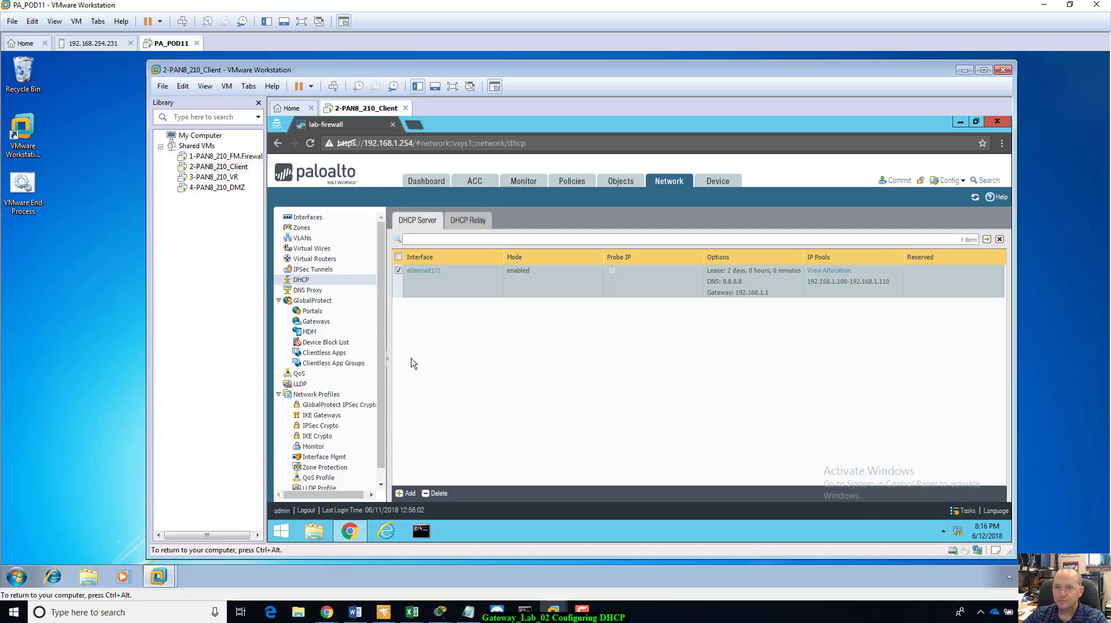
{"action": "left_click", "coordinate": [1071, 4]}
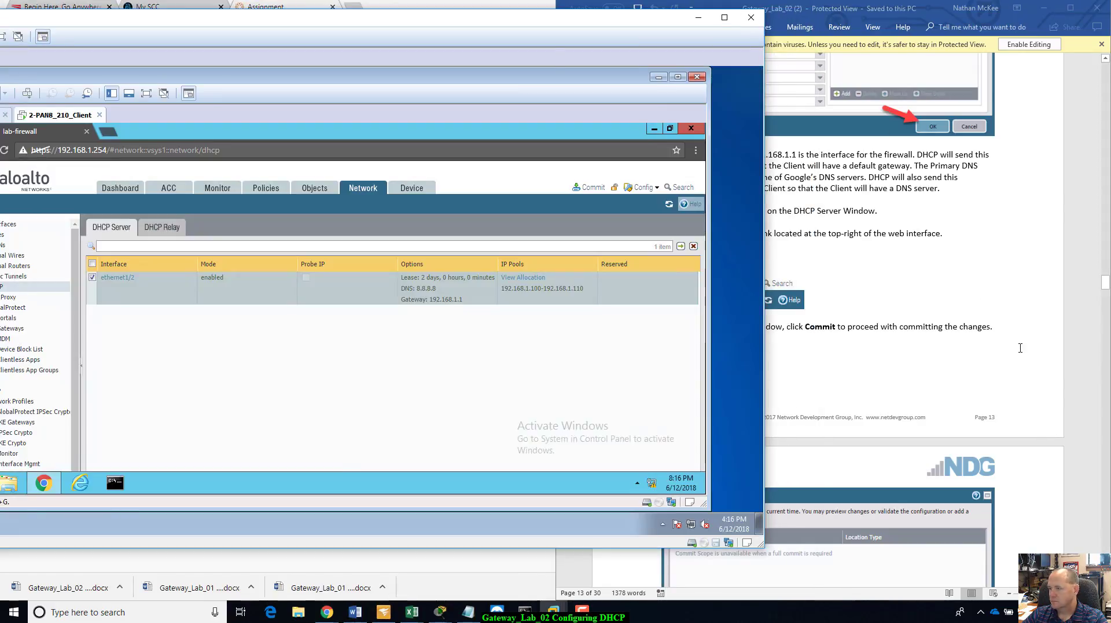
Commit the DHCP server configuration to the firewall, and close the commit status once the operation completes
{"action": "left_click", "coordinate": [1021, 347]}
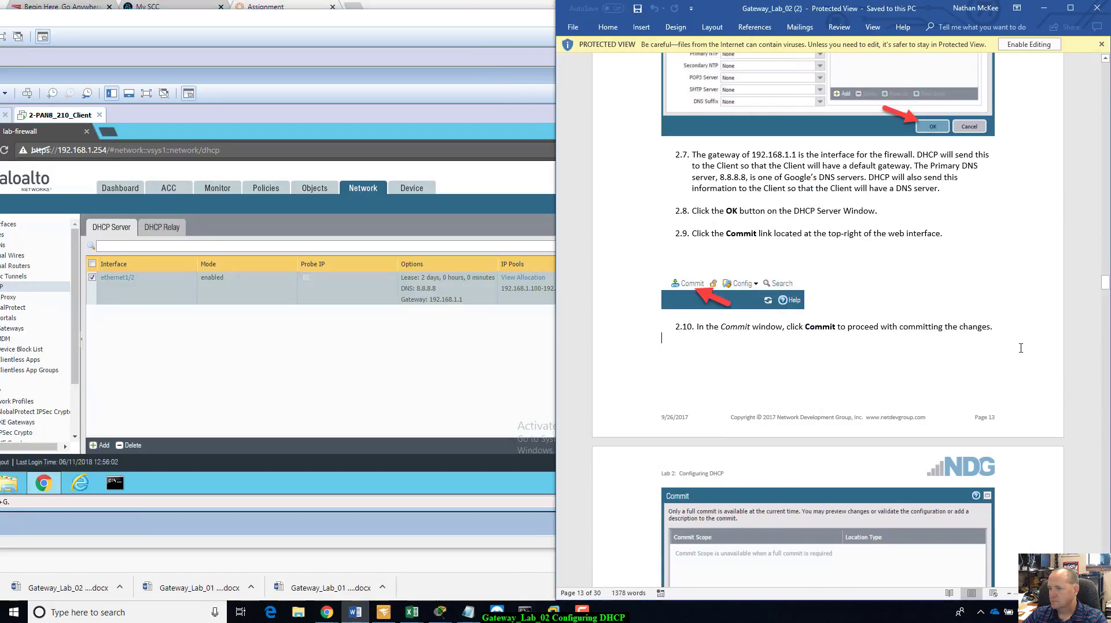
{"action": "left_click", "coordinate": [496, 389]}
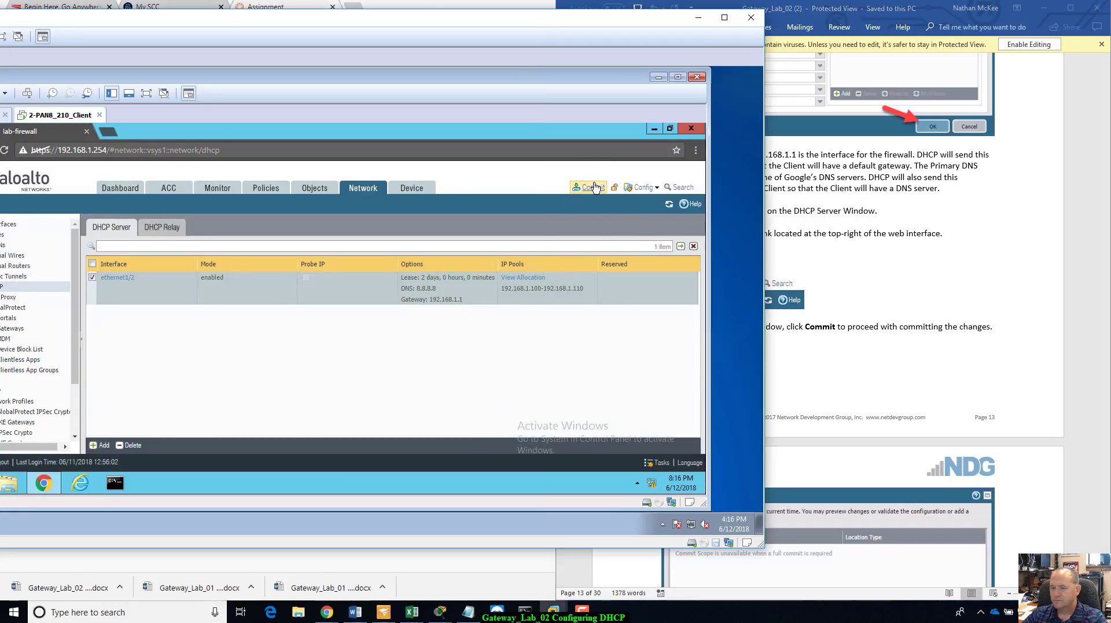
{"action": "left_click", "coordinate": [595, 187]}
{"action": "left_click", "coordinate": [444, 442]}
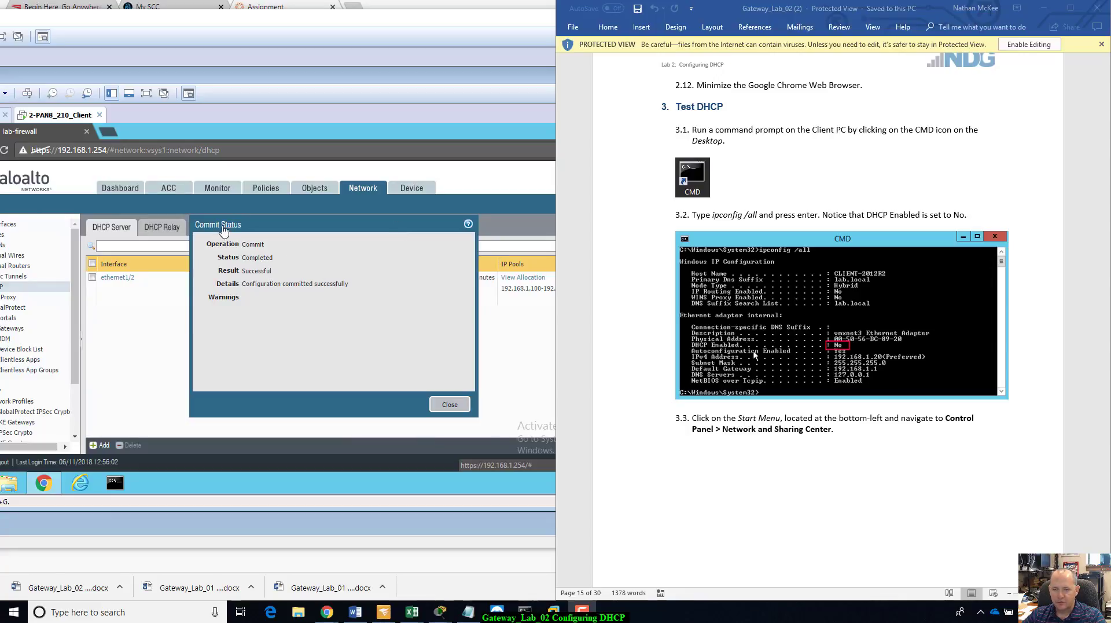
{"action": "left_click", "coordinate": [450, 406]}
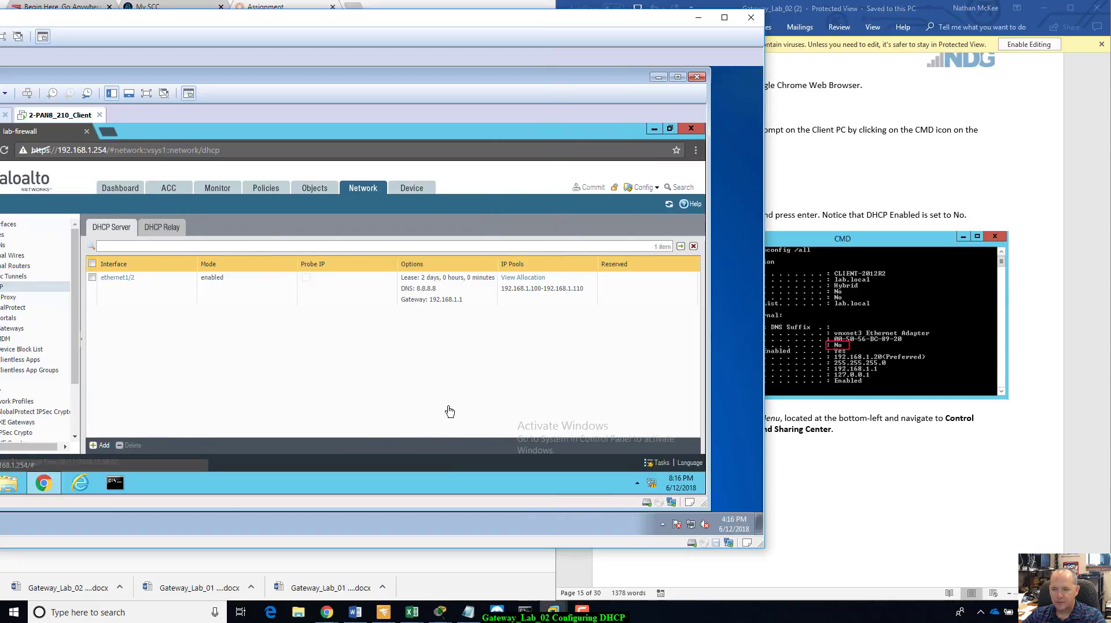
Check instruction 3.1 in the Word document, shift the VMware window to reveal the client's taskbar, and start a command prompt there
{"action": "left_click", "coordinate": [1030, 202]}
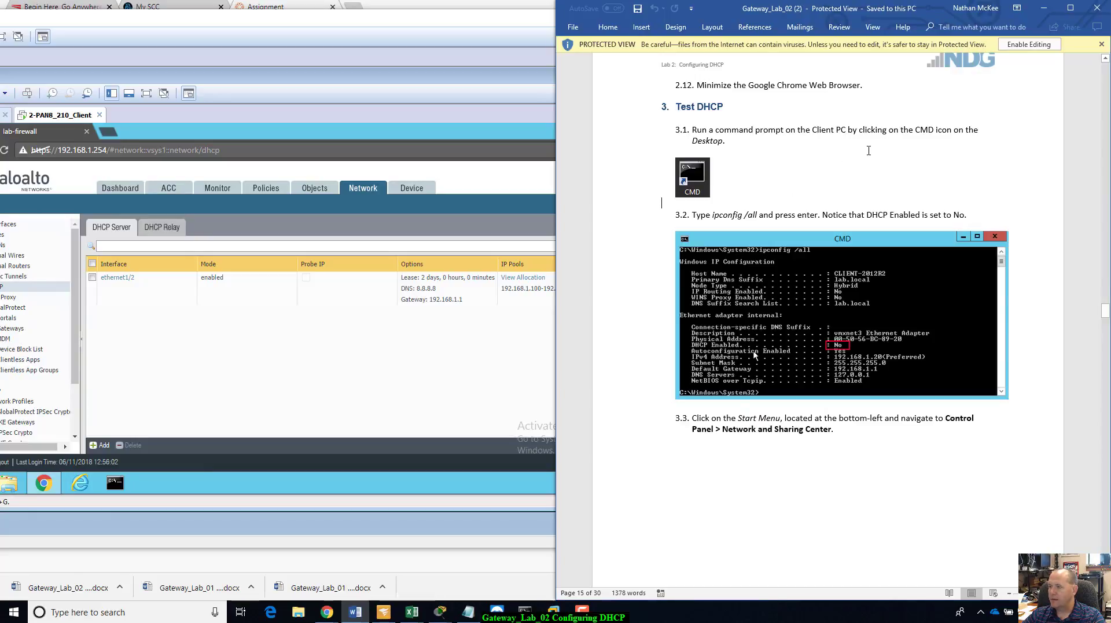
{"action": "left_click", "coordinate": [346, 84]}
{"action": "left_click_drag", "start_coordinate": [346, 36], "coordinate": [459, 48]}
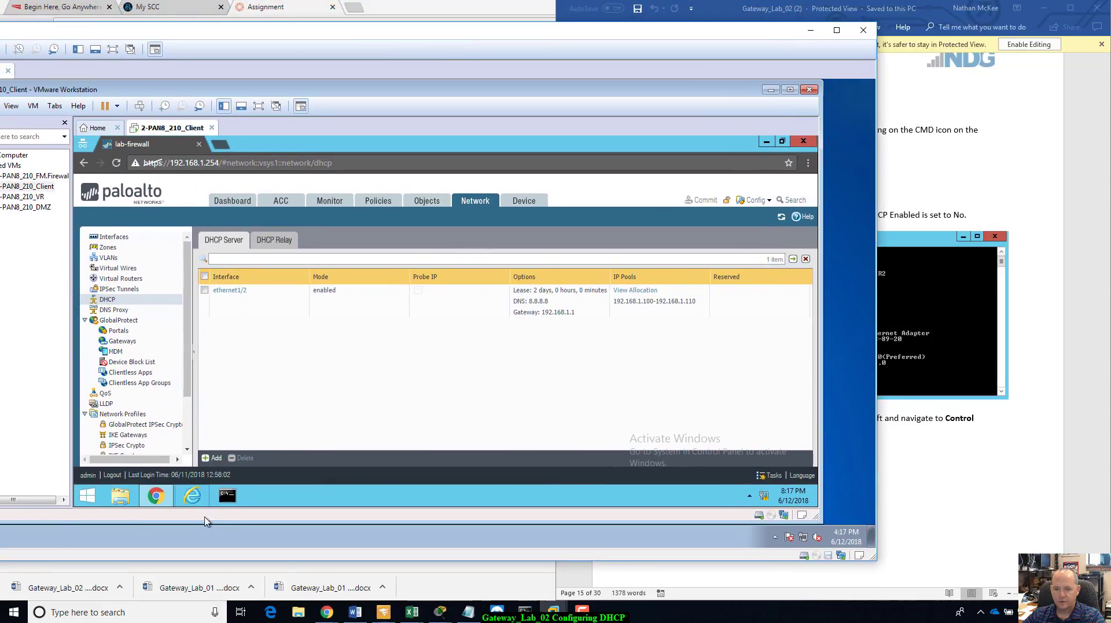
{"action": "left_click", "coordinate": [226, 497]}
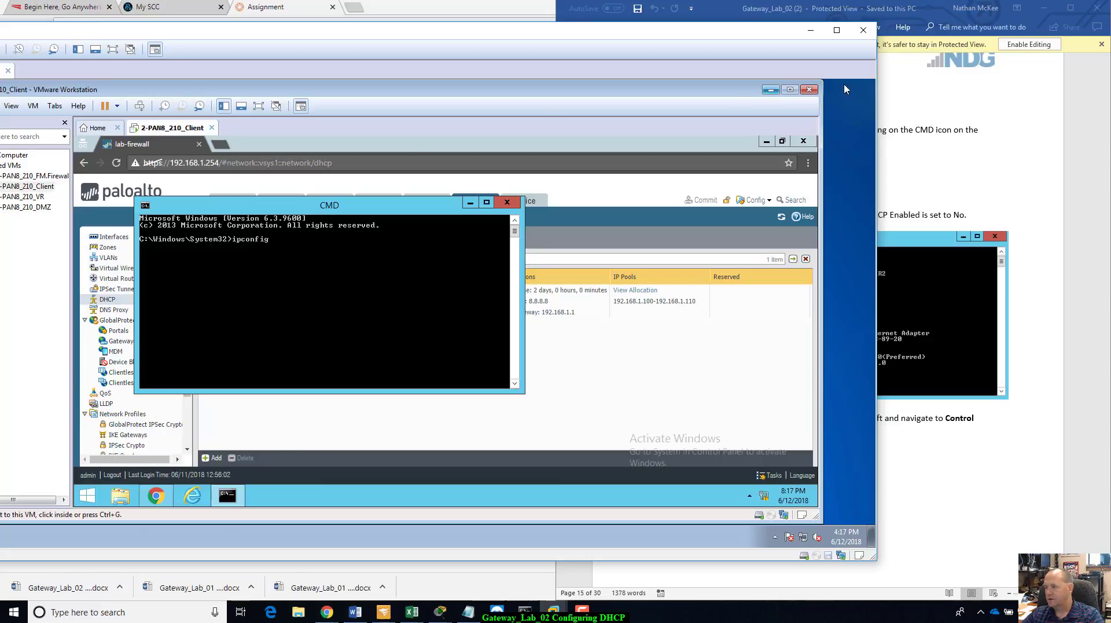
Check instruction 3.2, run ipconfig /all in the client's command prompt, and enlarge the CMD window to show the output
{"action": "left_click", "coordinate": [1037, 151]}
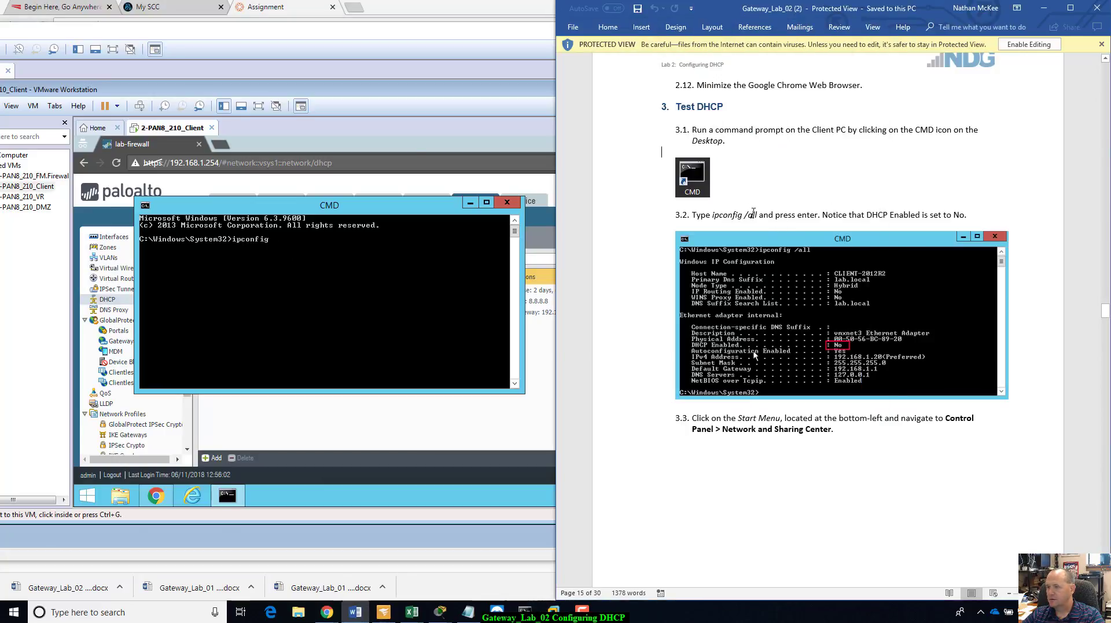
{"action": "left_click", "coordinate": [314, 249]}
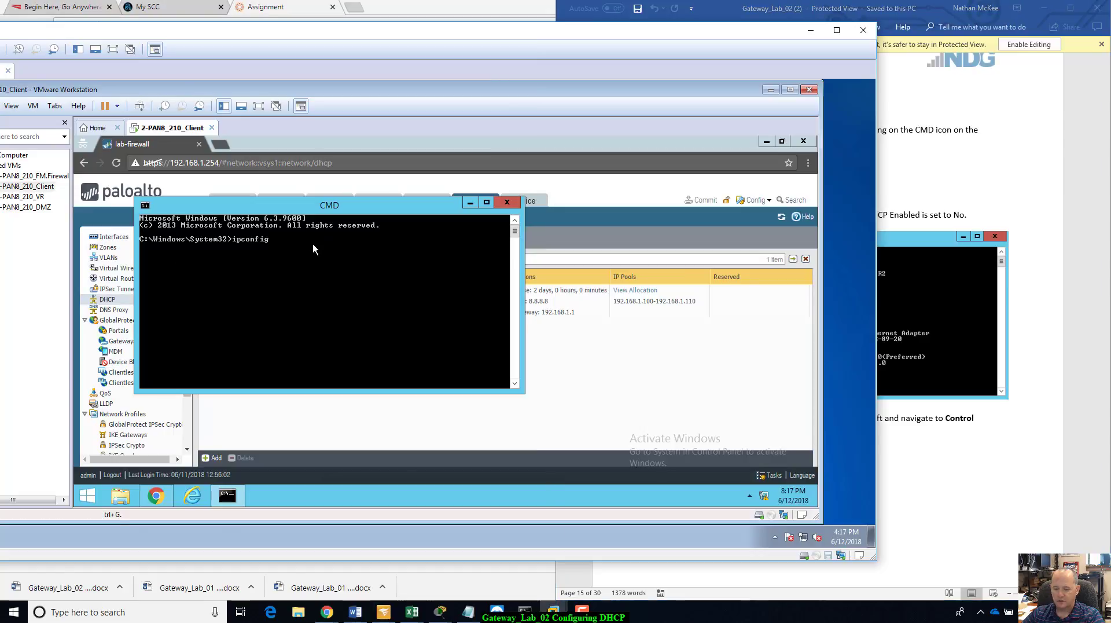
{"action": "type", "text": "/all"}
{"action": "key", "text": "Return"}
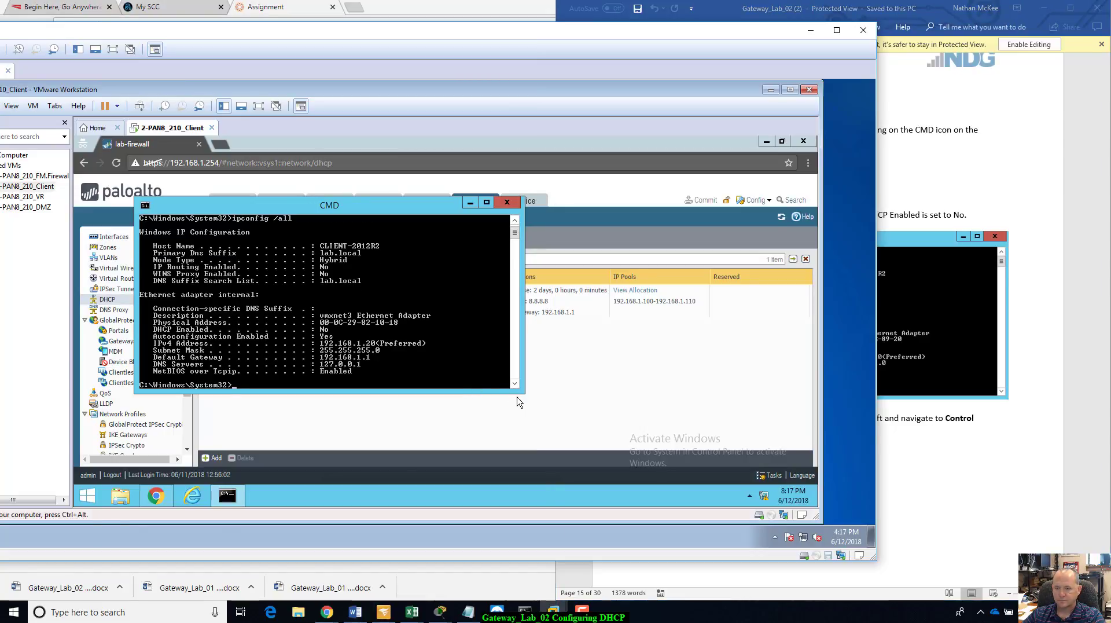
{"action": "left_click_drag", "start_coordinate": [524, 394], "coordinate": [568, 428]}
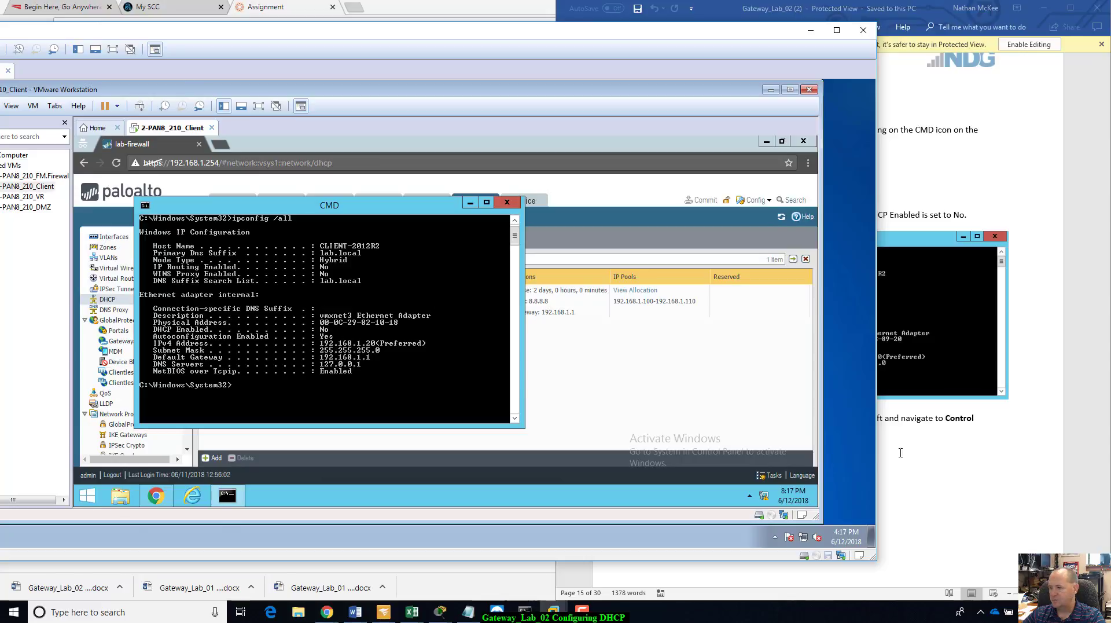
Read instruction 3.3 in the Word document, and open the Network and Sharing Center on the client PC
{"action": "left_click", "coordinate": [1032, 429]}
{"action": "scroll", "coordinate": [1031, 430], "scroll_direction": "down", "scroll_amount": 5}
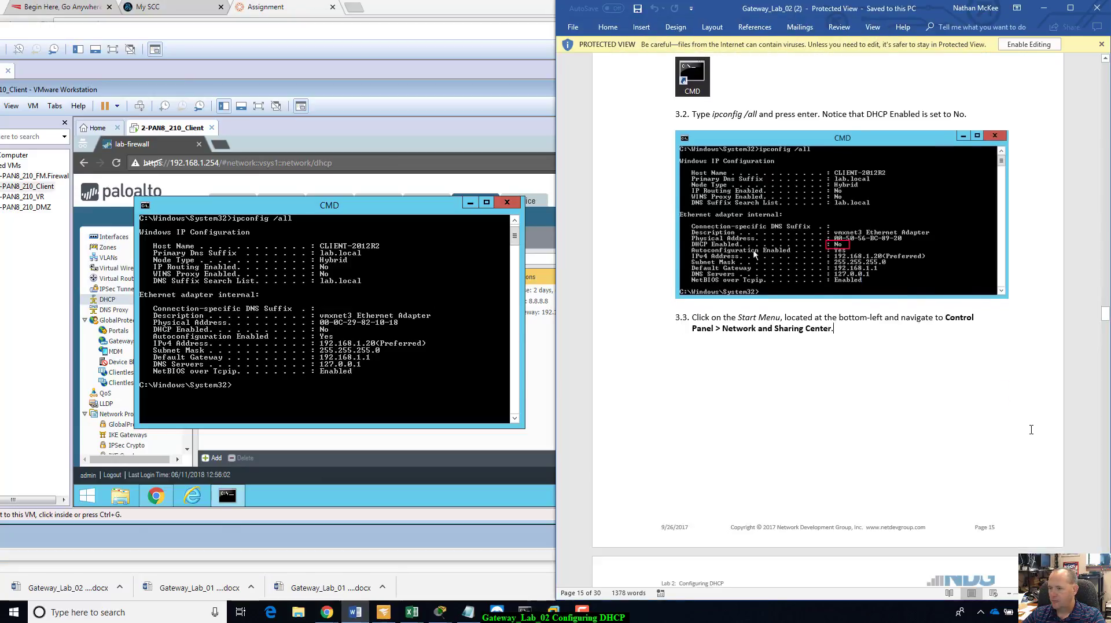
{"action": "scroll", "coordinate": [1032, 430], "scroll_direction": "up", "scroll_amount": 3}
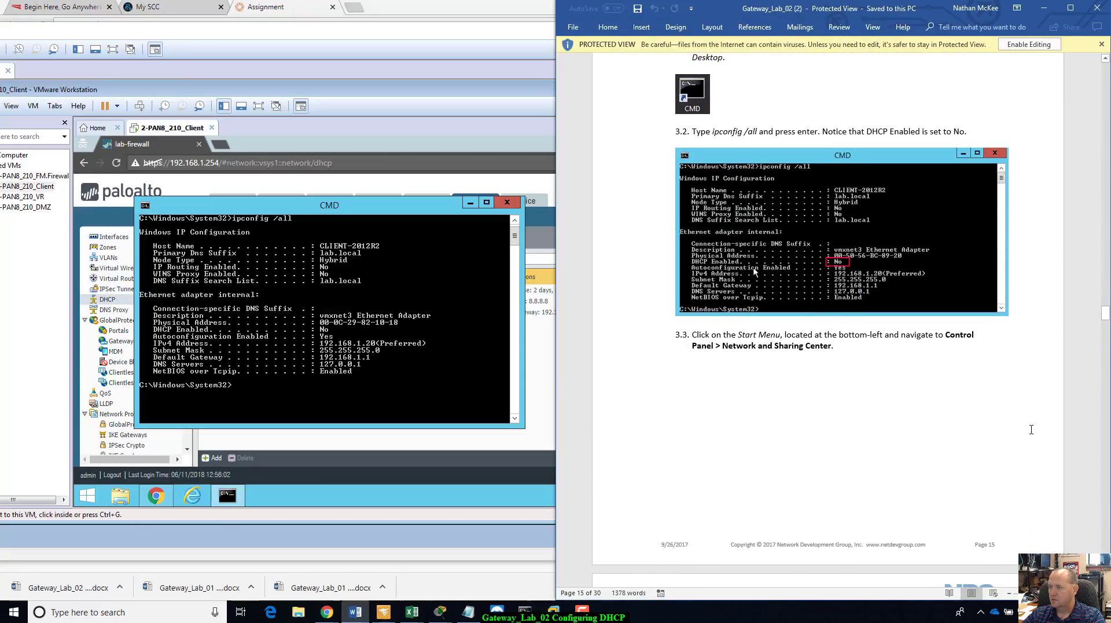
{"action": "scroll", "coordinate": [1032, 429], "scroll_direction": "down", "scroll_amount": 5}
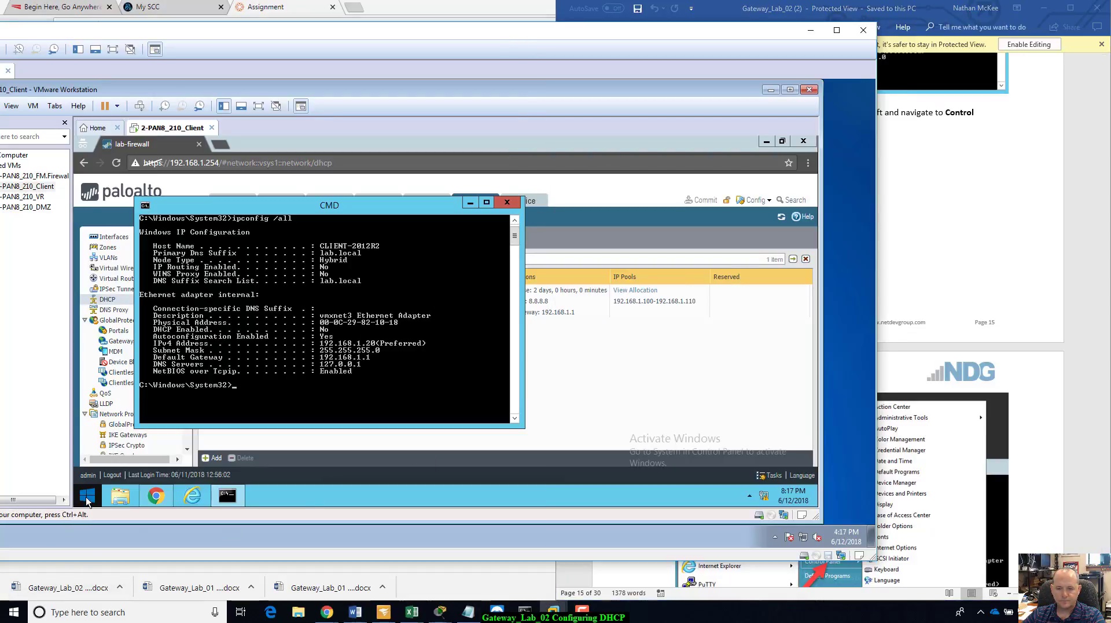
{"action": "left_click", "coordinate": [87, 499]}
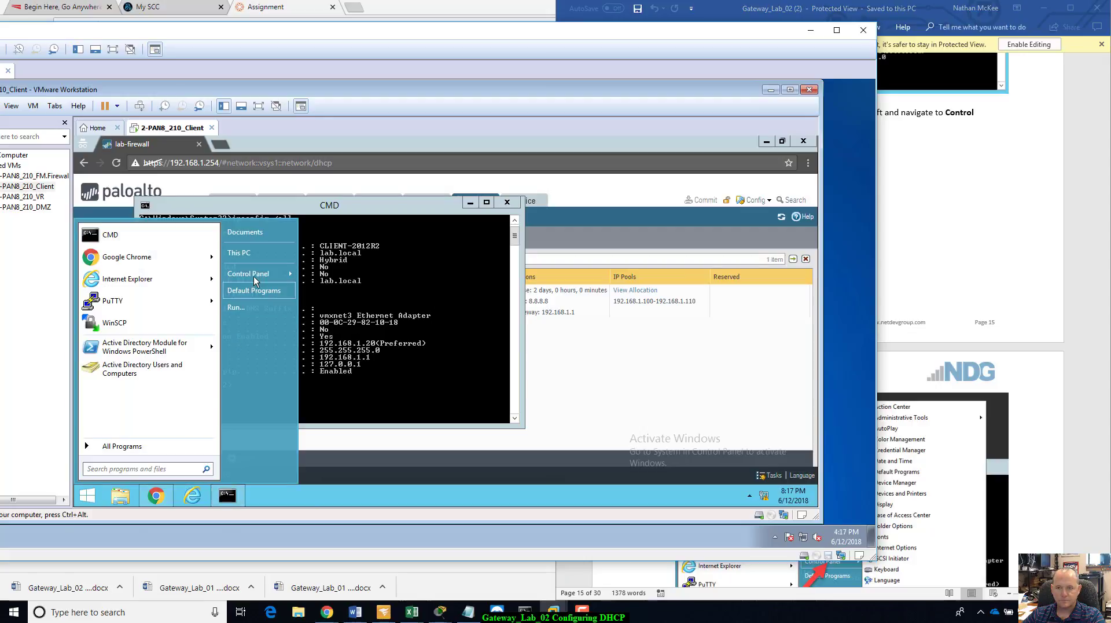
{"action": "mouse_move", "coordinate": [253, 276]}
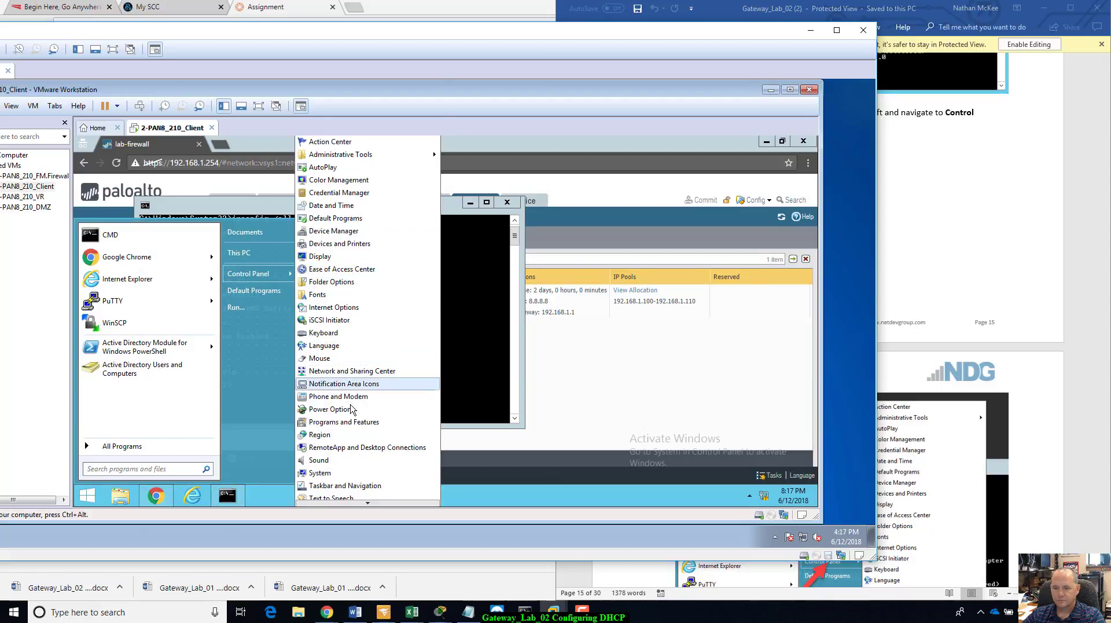
{"action": "left_click", "coordinate": [351, 372]}
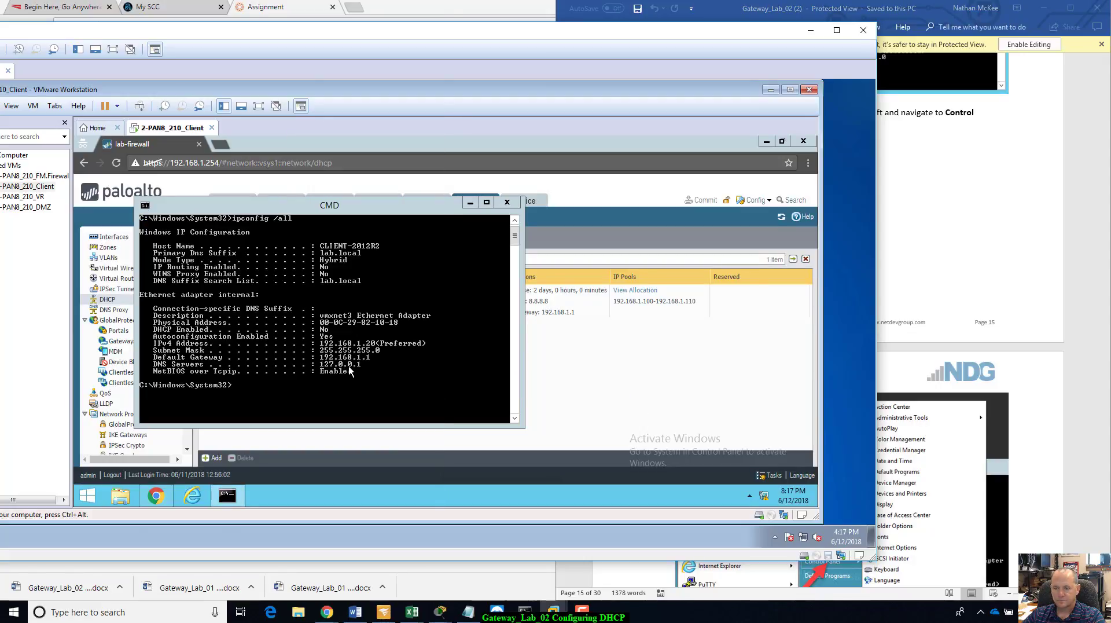
Read instruction 3.4 in the Word document, and open the client's network adapter settings from the Network and Sharing Center
{"action": "left_click", "coordinate": [1077, 200]}
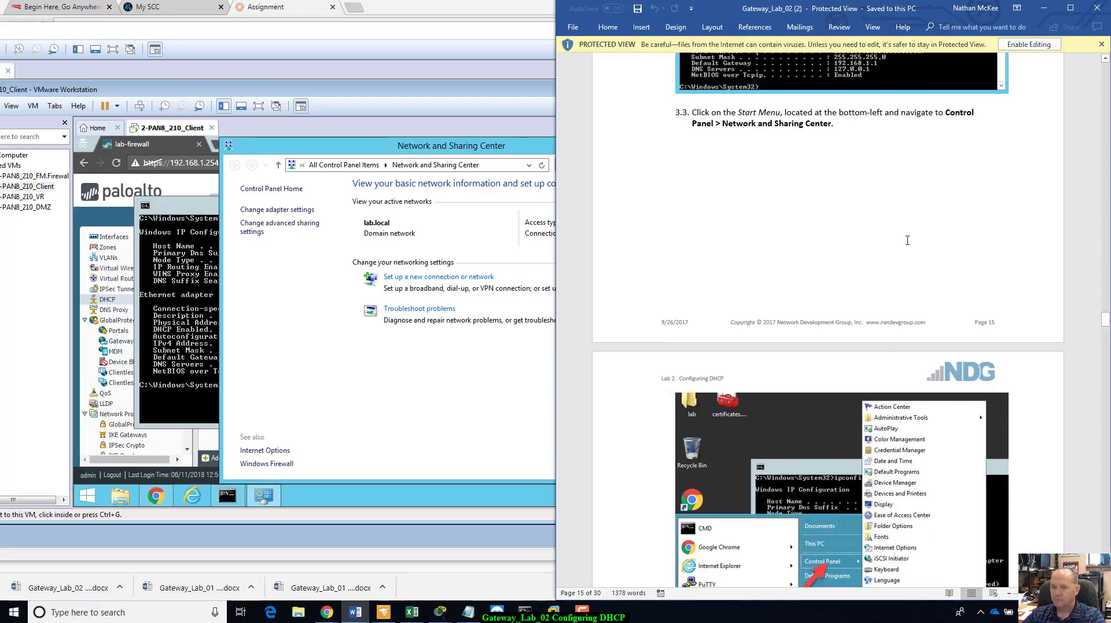
{"action": "scroll", "coordinate": [908, 241], "scroll_direction": "down", "scroll_amount": 1}
{"action": "scroll", "coordinate": [907, 240], "scroll_direction": "down", "scroll_amount": 10}
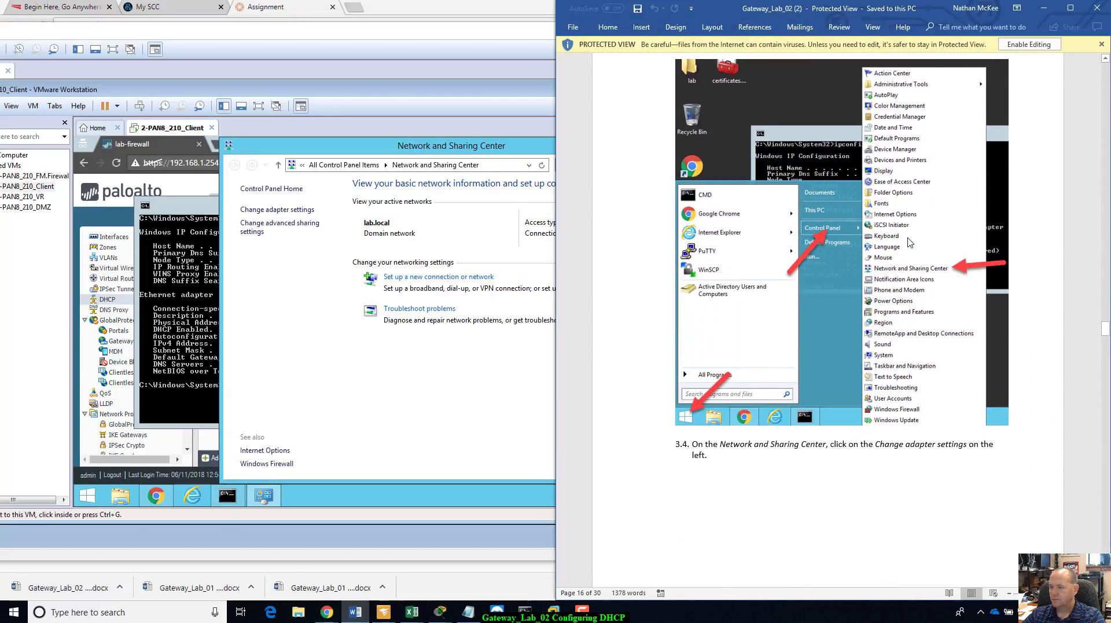
{"action": "scroll", "coordinate": [909, 238], "scroll_direction": "down", "scroll_amount": 3}
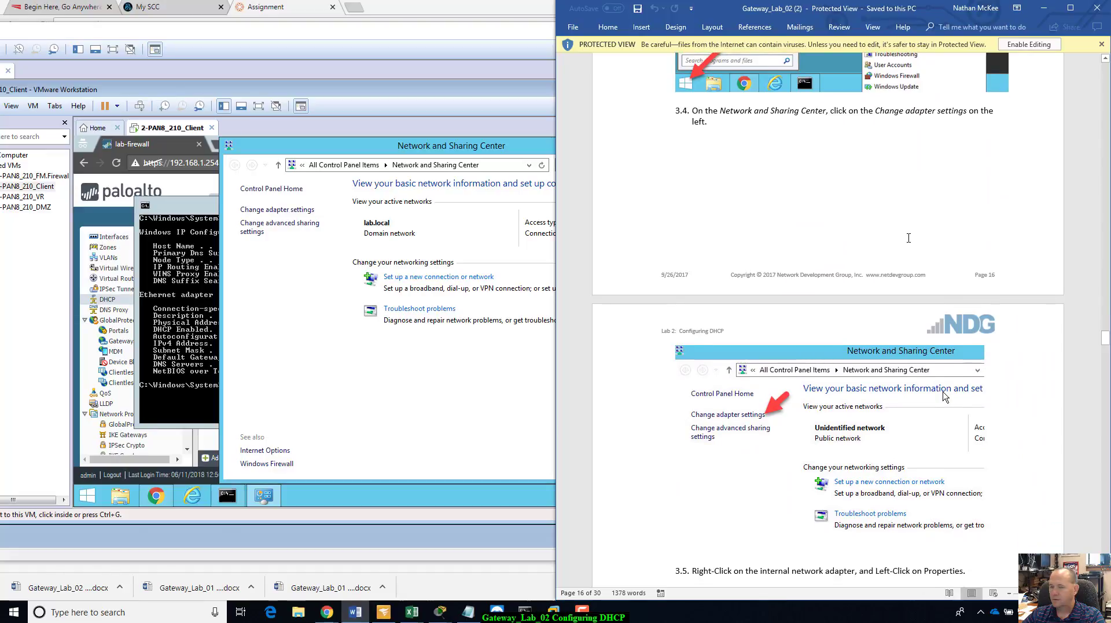
{"action": "left_click", "coordinate": [325, 356]}
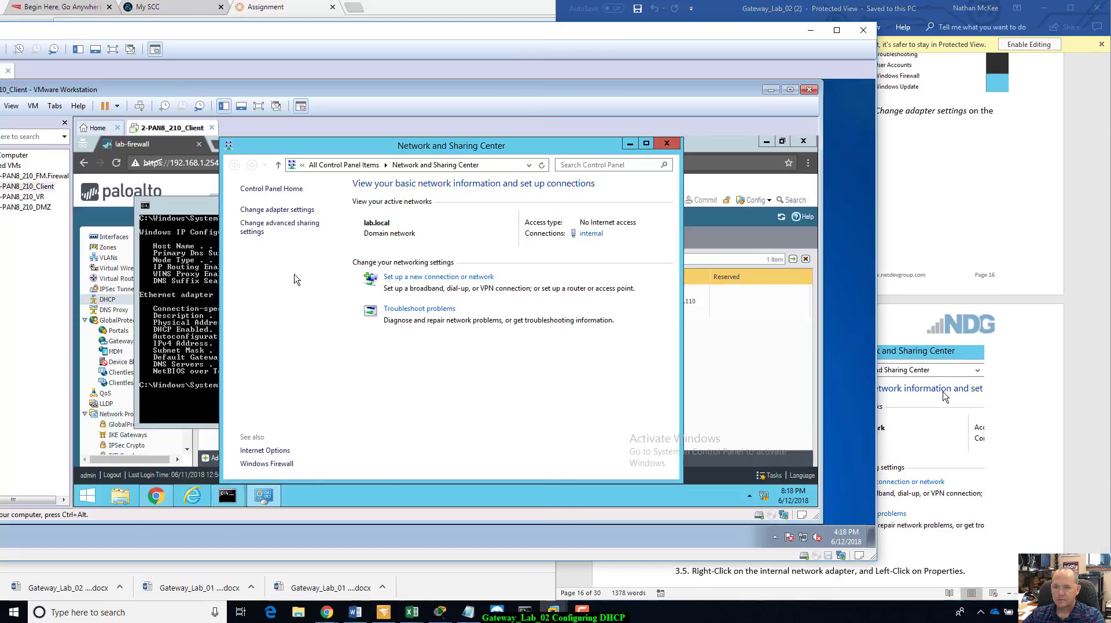
{"action": "left_click", "coordinate": [284, 212]}
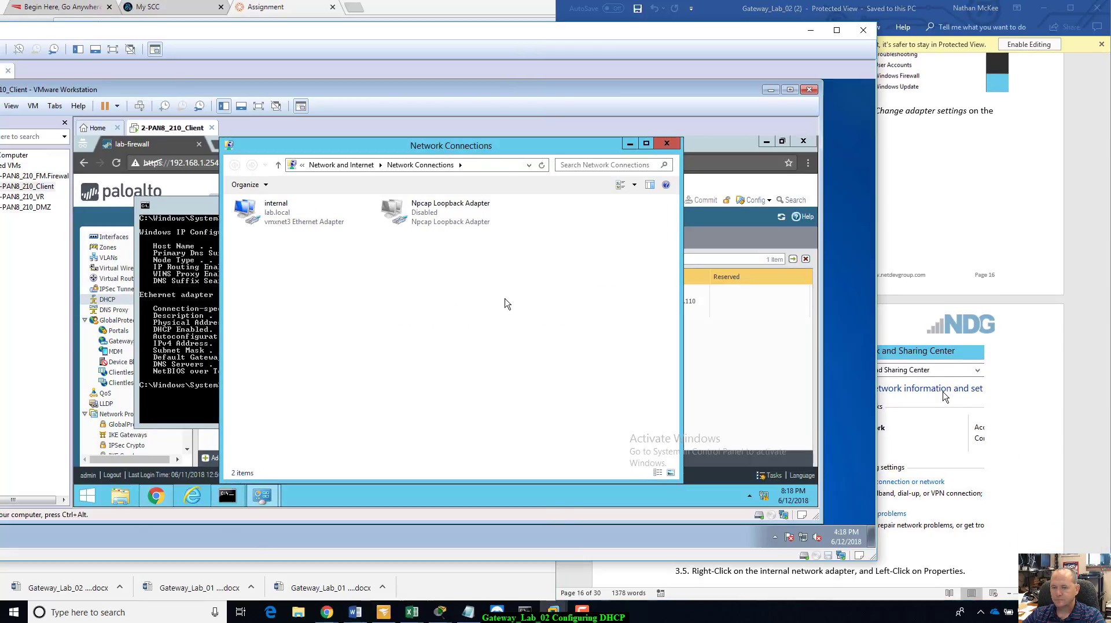
Open the Internet Protocol Version 4 (TCP/IPv4) properties of the client's internal network adapter
{"action": "left_click", "coordinate": [277, 211]}
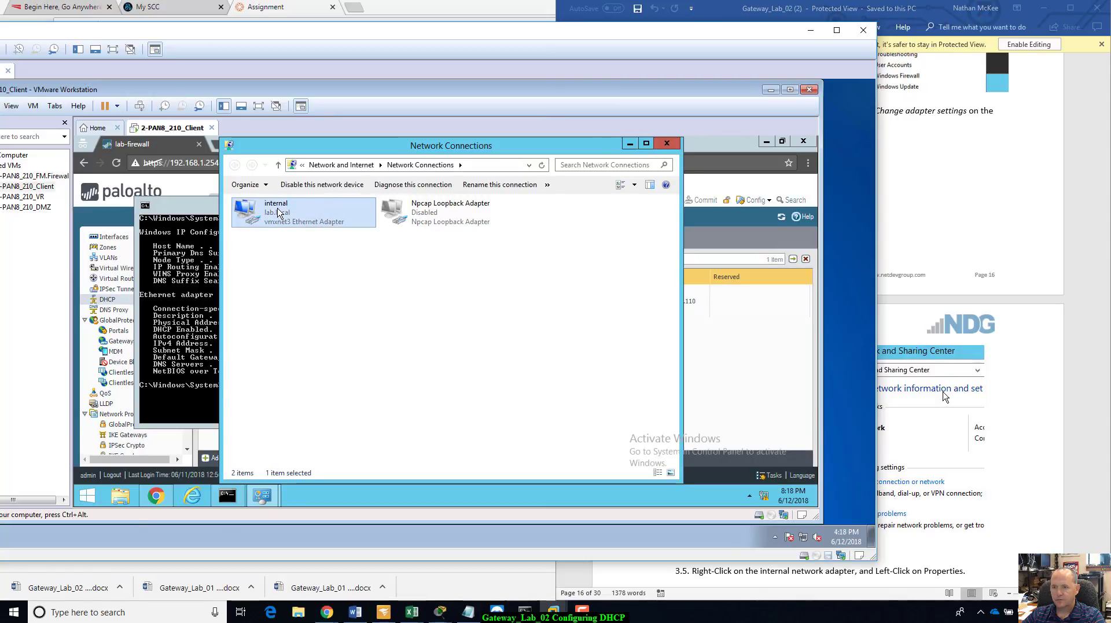
{"action": "right_click", "coordinate": [278, 208]}
{"action": "left_click", "coordinate": [312, 312]}
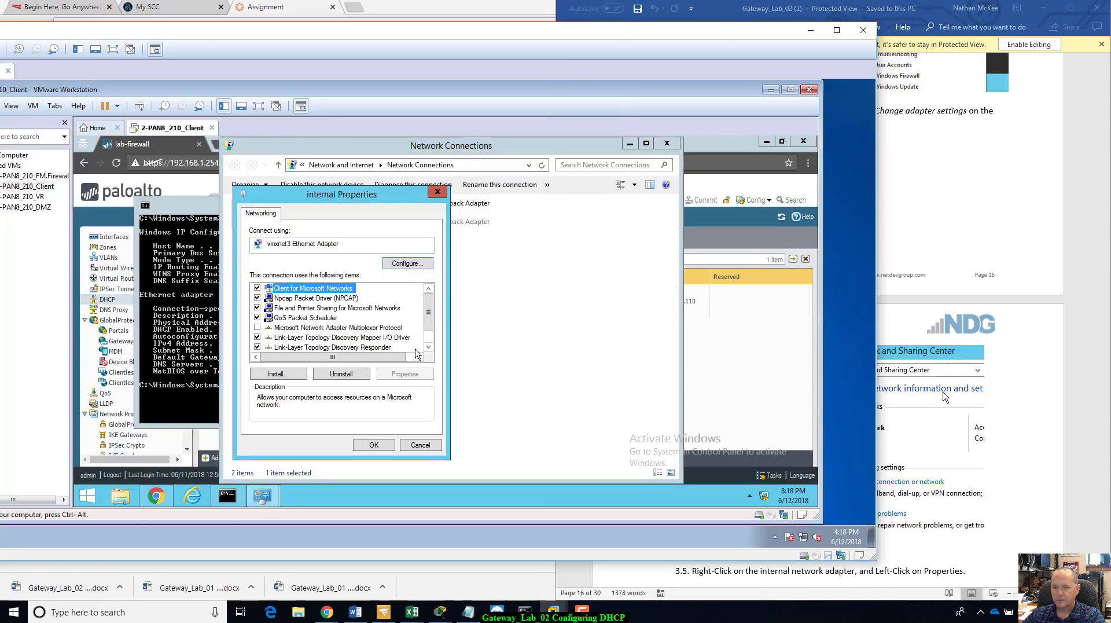
{"action": "left_click", "coordinate": [428, 346]}
{"action": "left_click", "coordinate": [428, 346]}
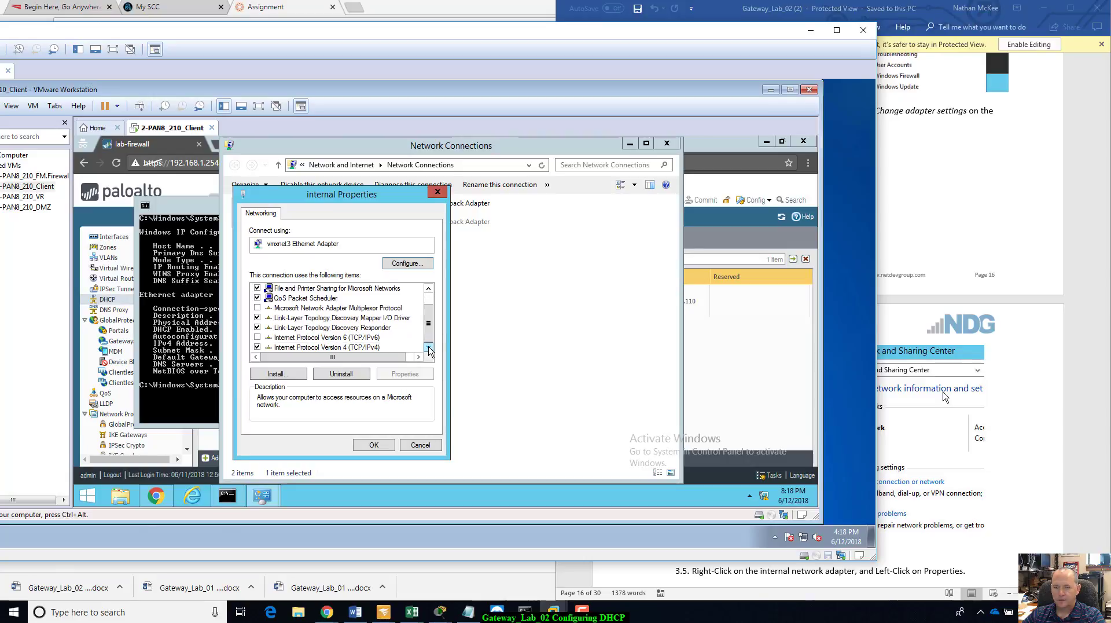
{"action": "left_click", "coordinate": [323, 348]}
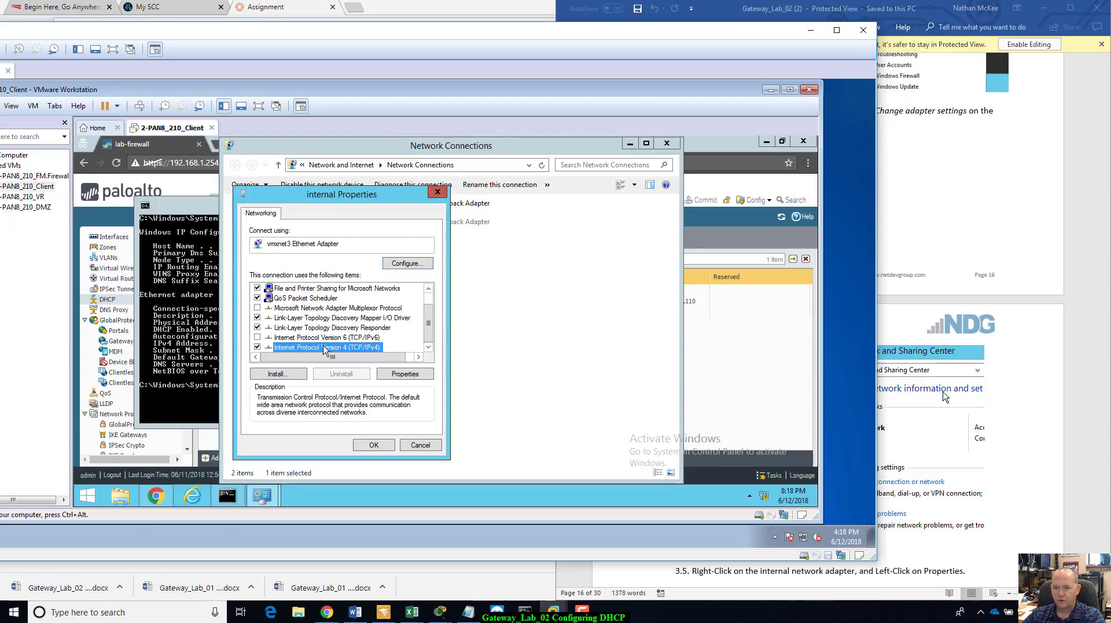
{"action": "left_click", "coordinate": [418, 374]}
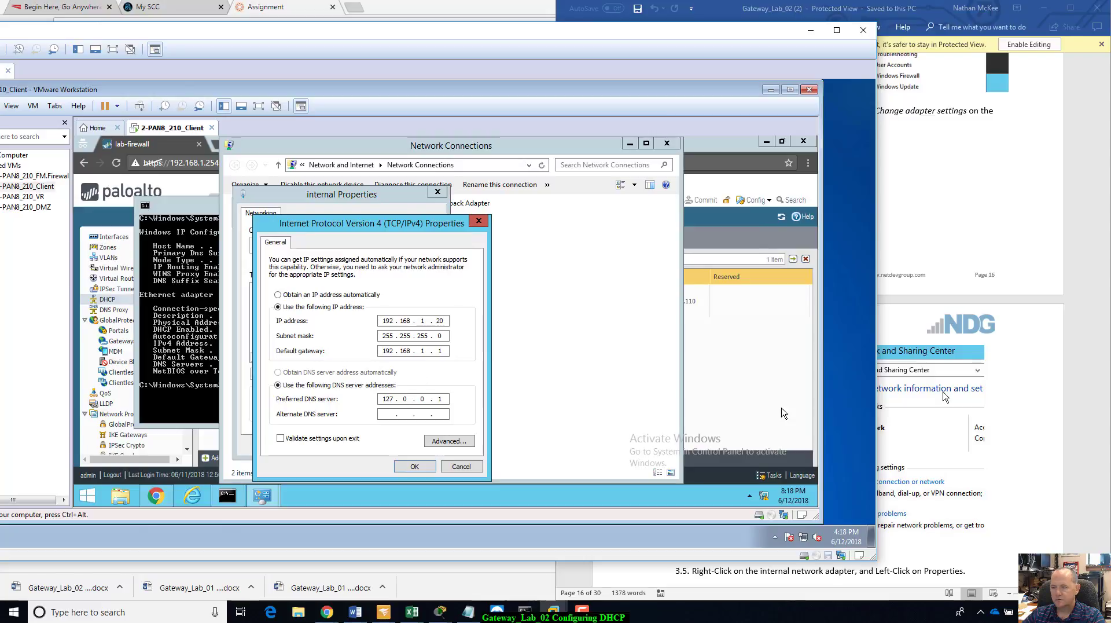
Read instruction 3.7, and set the internal adapter's IPv4 properties to obtain the IP address and DNS server address automatically
{"action": "left_click", "coordinate": [1054, 215]}
{"action": "scroll", "coordinate": [1002, 192], "scroll_direction": "down", "scroll_amount": 7}
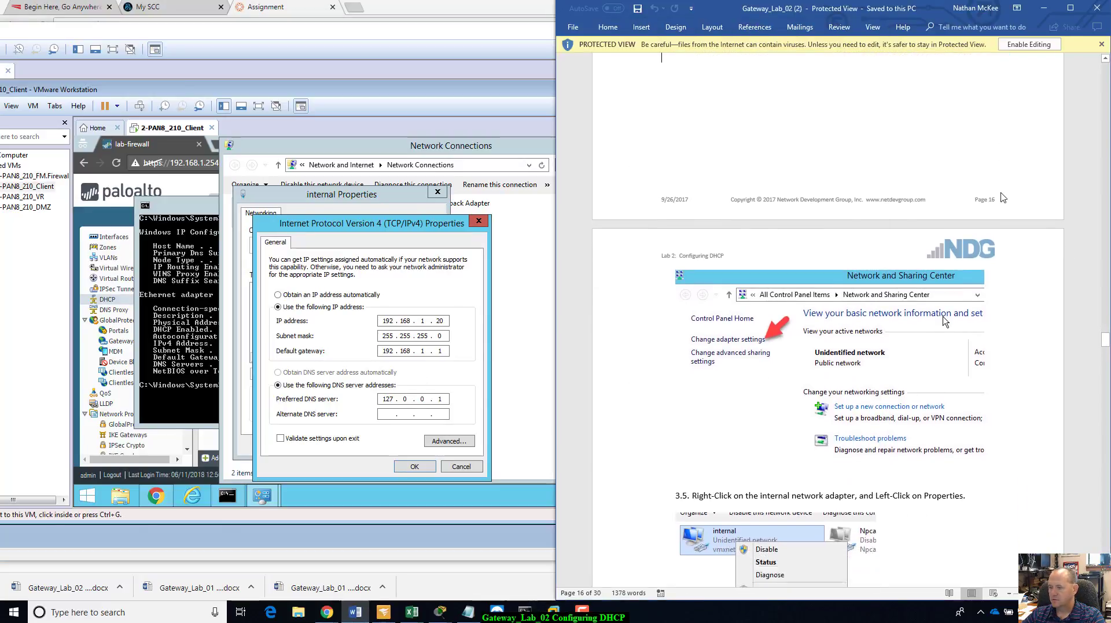
{"action": "scroll", "coordinate": [1002, 193], "scroll_direction": "down", "scroll_amount": 9}
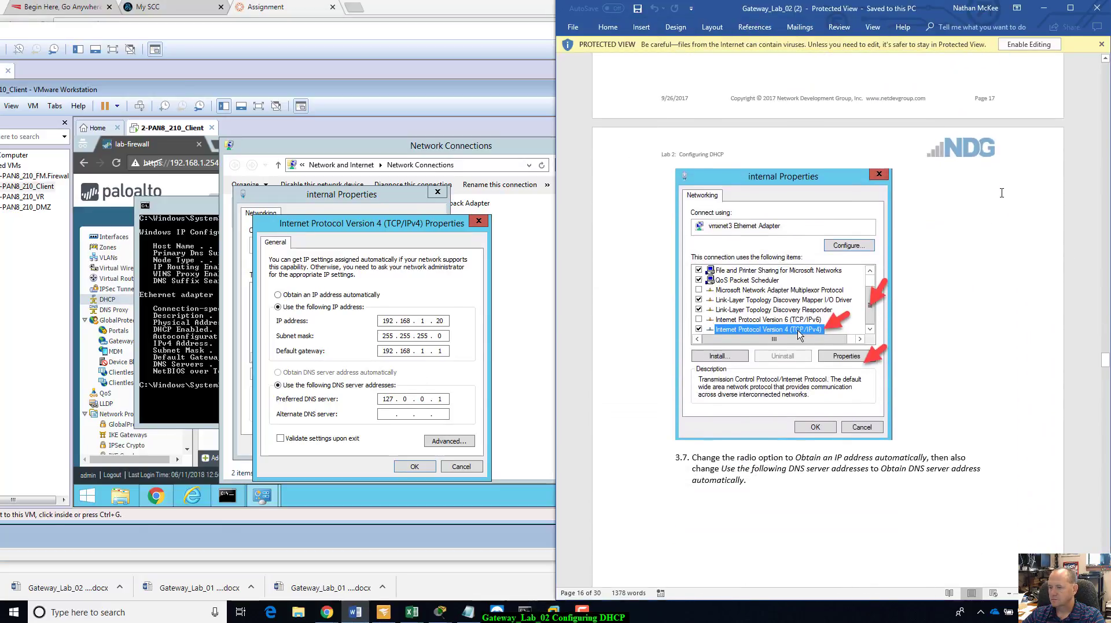
{"action": "scroll", "coordinate": [1002, 193], "scroll_direction": "down", "scroll_amount": 3}
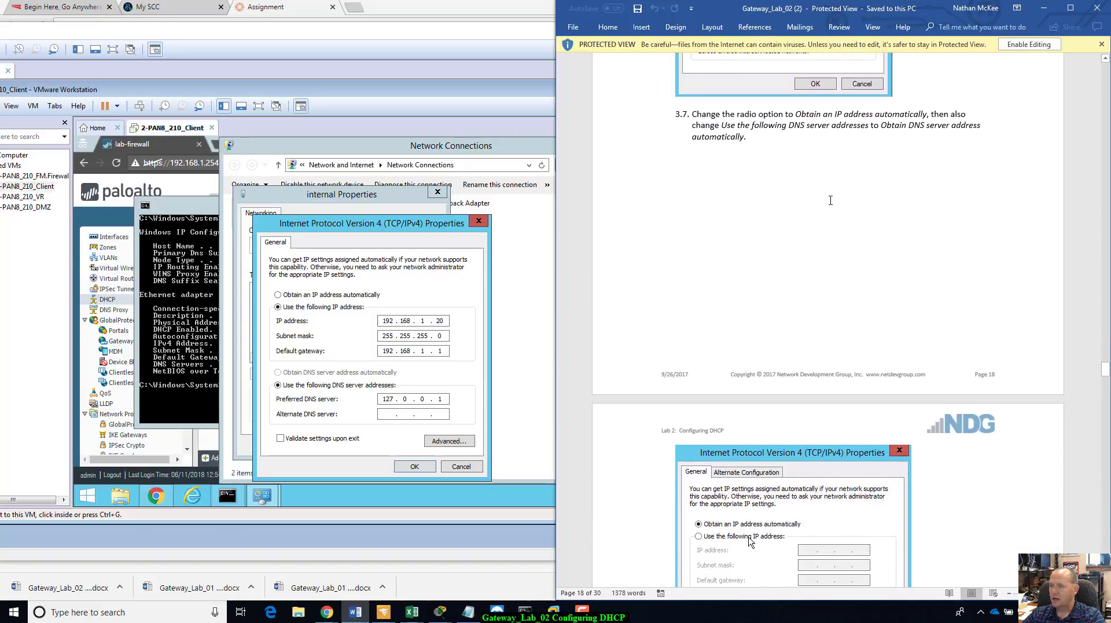
{"action": "left_click", "coordinate": [278, 297]}
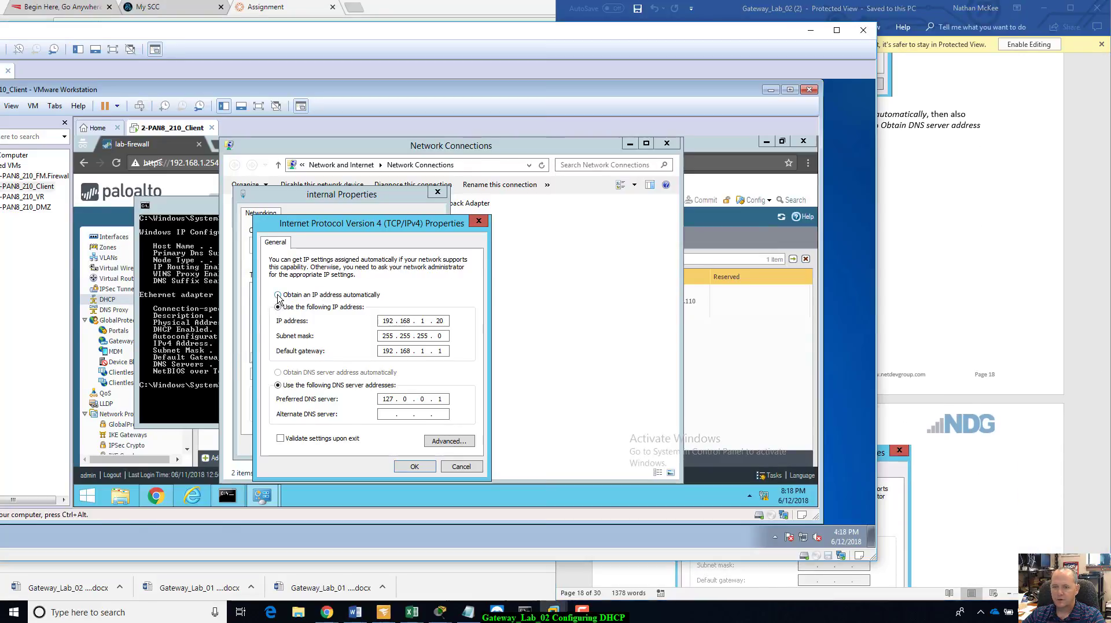
{"action": "left_click", "coordinate": [278, 295]}
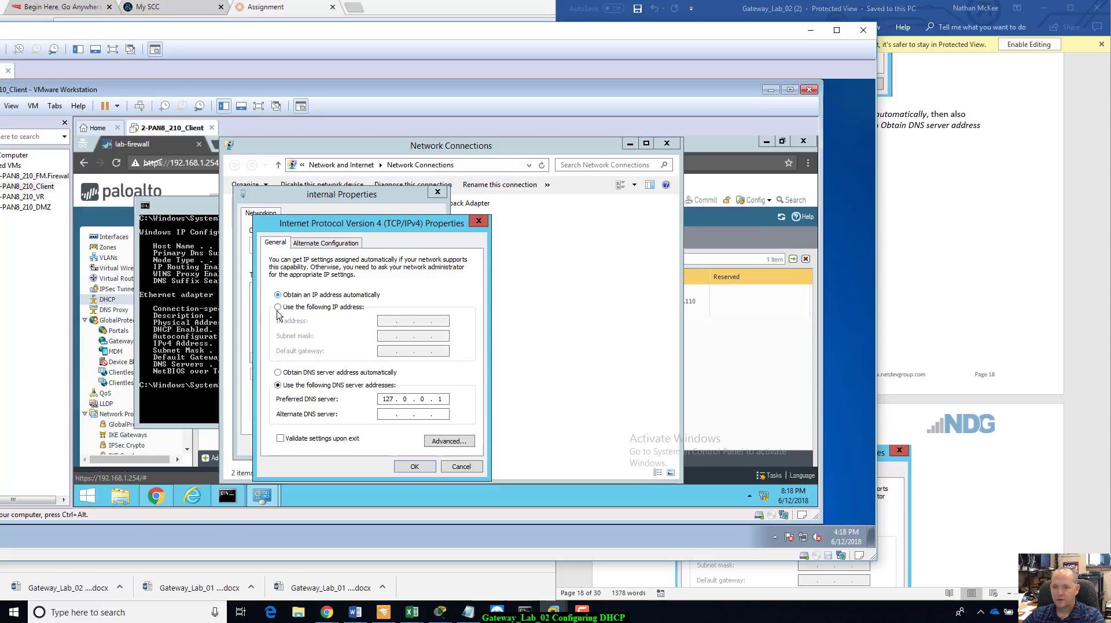
{"action": "left_click", "coordinate": [279, 373]}
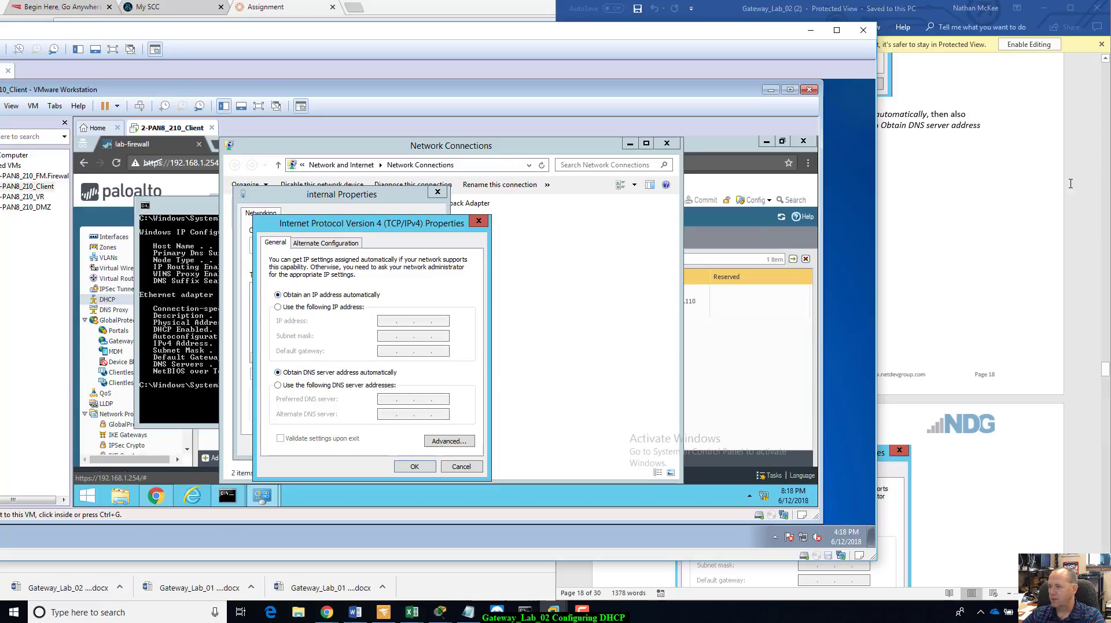
Read instructions 3.8 and 3.9 in the Word document on closing the network windows and rechecking the IP configuration
{"action": "left_click", "coordinate": [1053, 201]}
{"action": "scroll", "coordinate": [1053, 201], "scroll_direction": "down", "scroll_amount": 5}
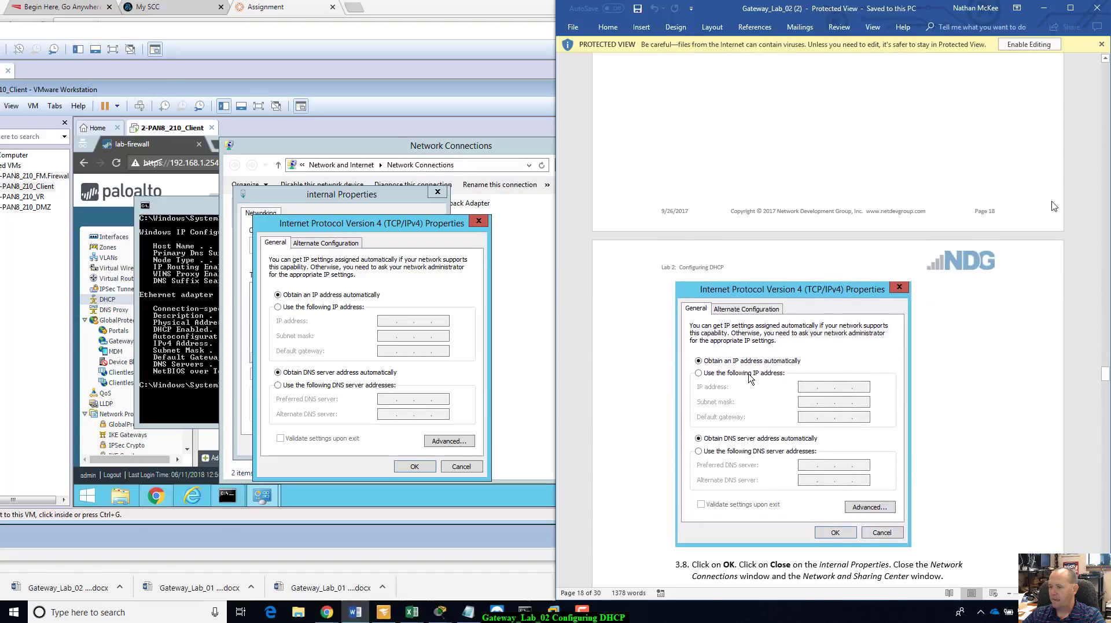
{"action": "scroll", "coordinate": [1053, 201], "scroll_direction": "down", "scroll_amount": 2}
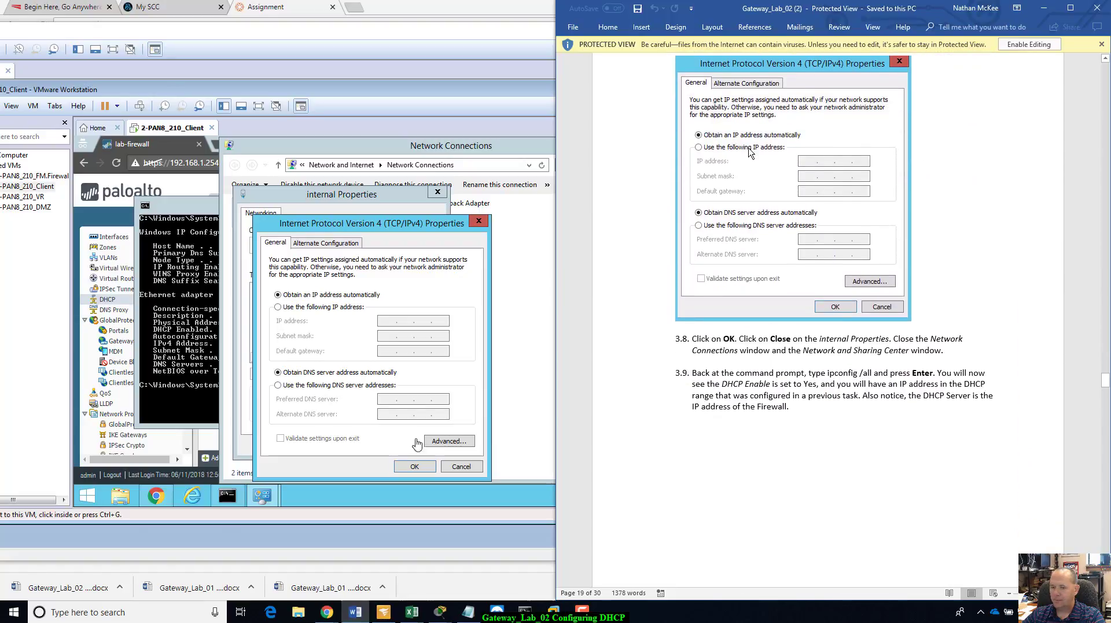
Accept the automatic addressing settings for IPv4 and close the internal adapter's properties
{"action": "left_click", "coordinate": [421, 472]}
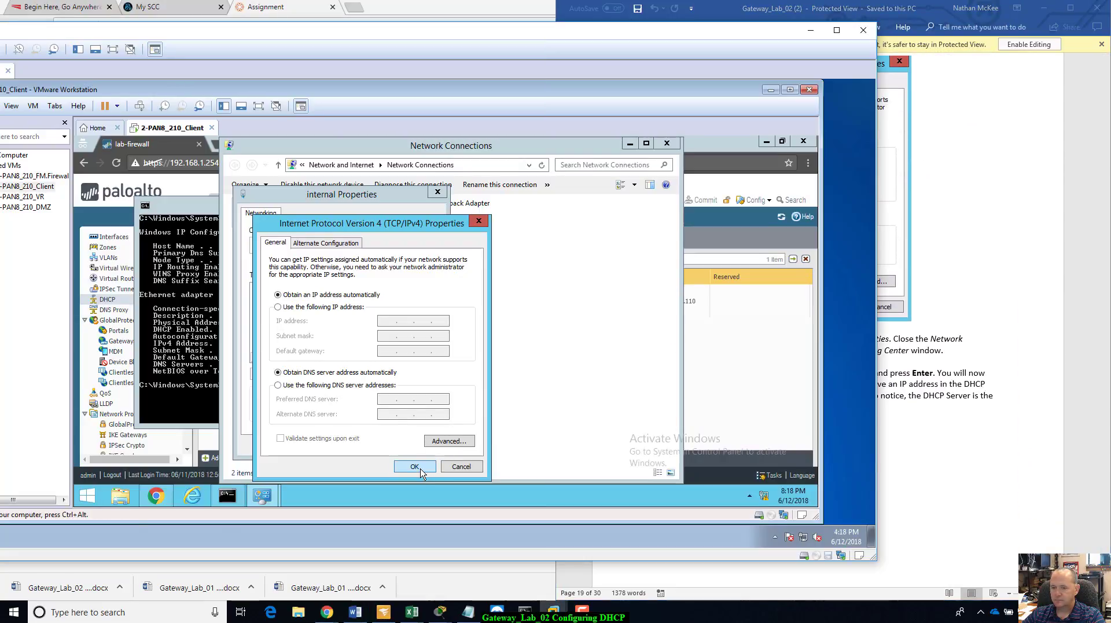
{"action": "left_click", "coordinate": [421, 470]}
{"action": "left_click", "coordinate": [374, 446]}
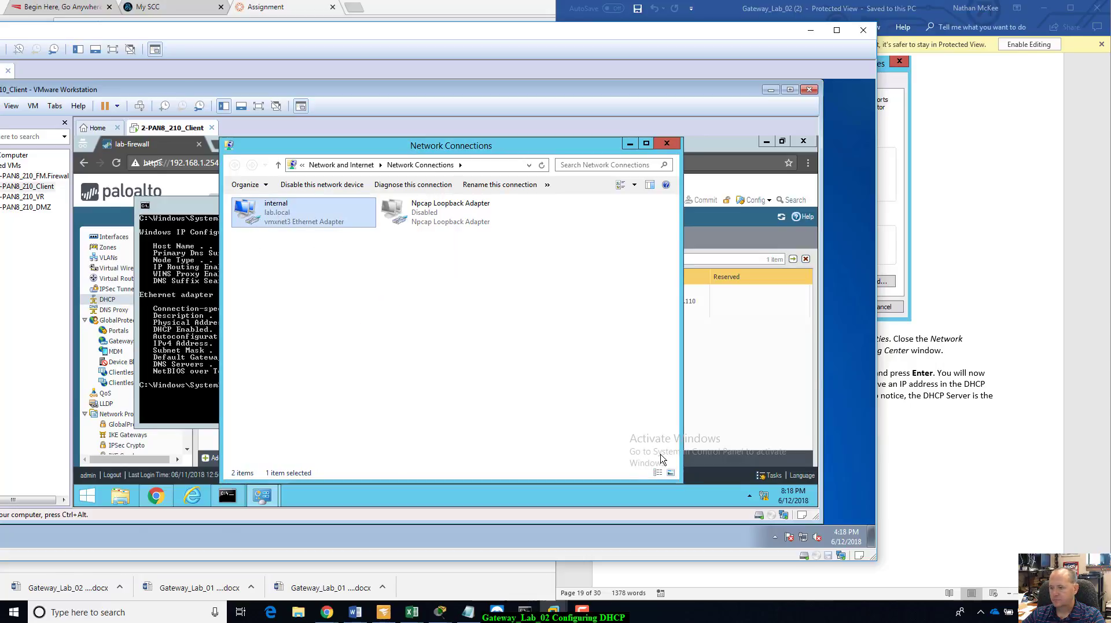
Read instruction 3.9 in the Word document, and rerun ipconfig /all in the client's command prompt
{"action": "left_click", "coordinate": [944, 487]}
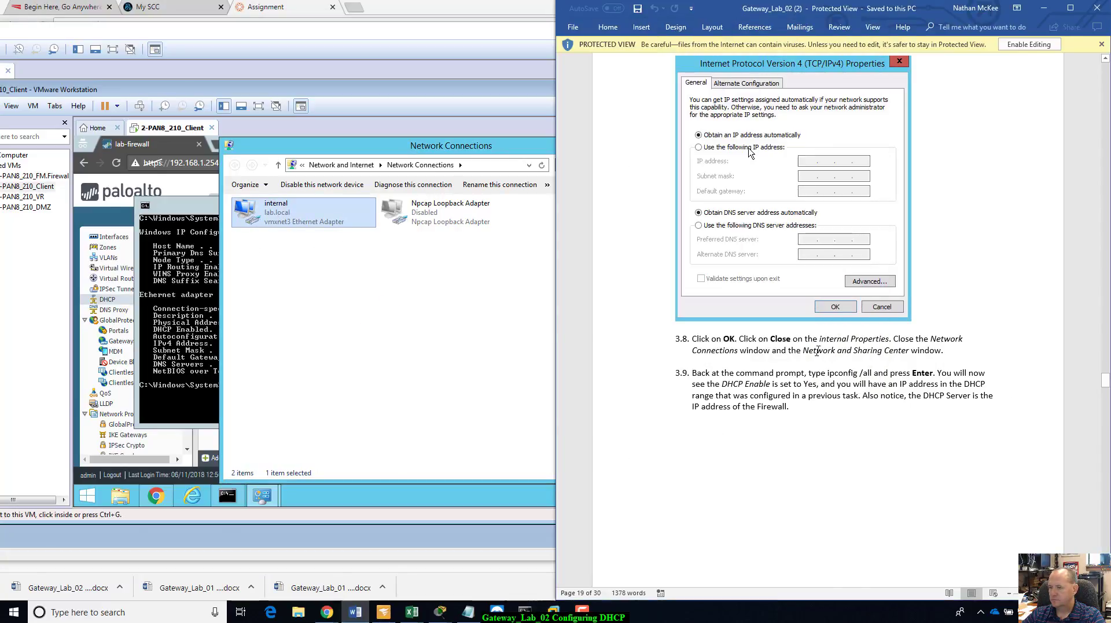
{"action": "scroll", "coordinate": [817, 350], "scroll_direction": "down", "scroll_amount": 5}
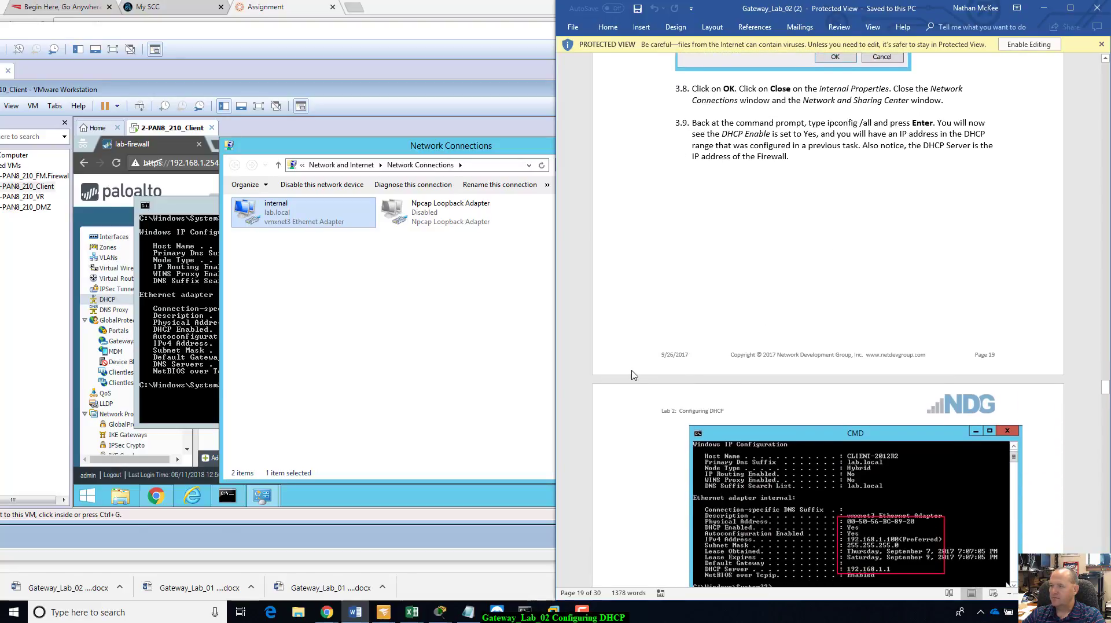
{"action": "left_click", "coordinate": [178, 416]}
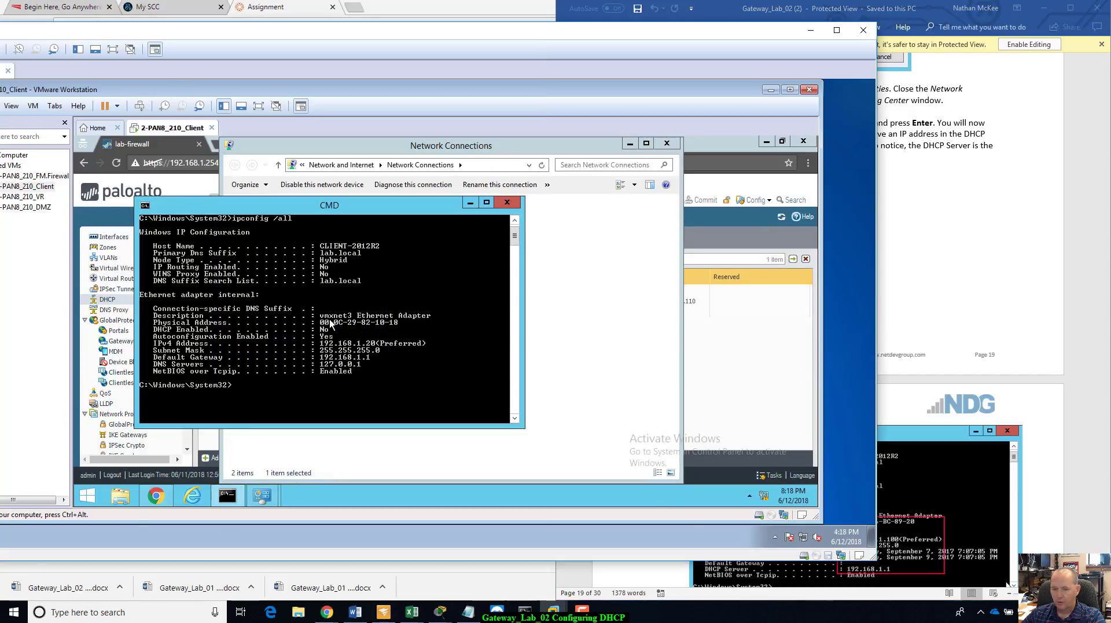
{"action": "key", "text": "Up"}
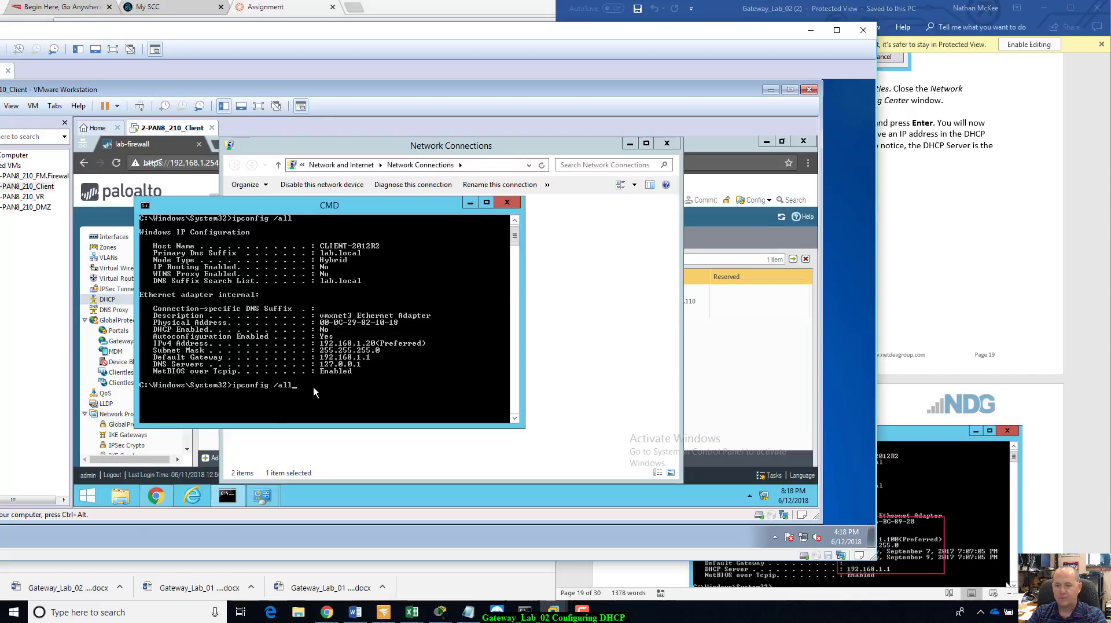
{"action": "key", "text": "Return"}
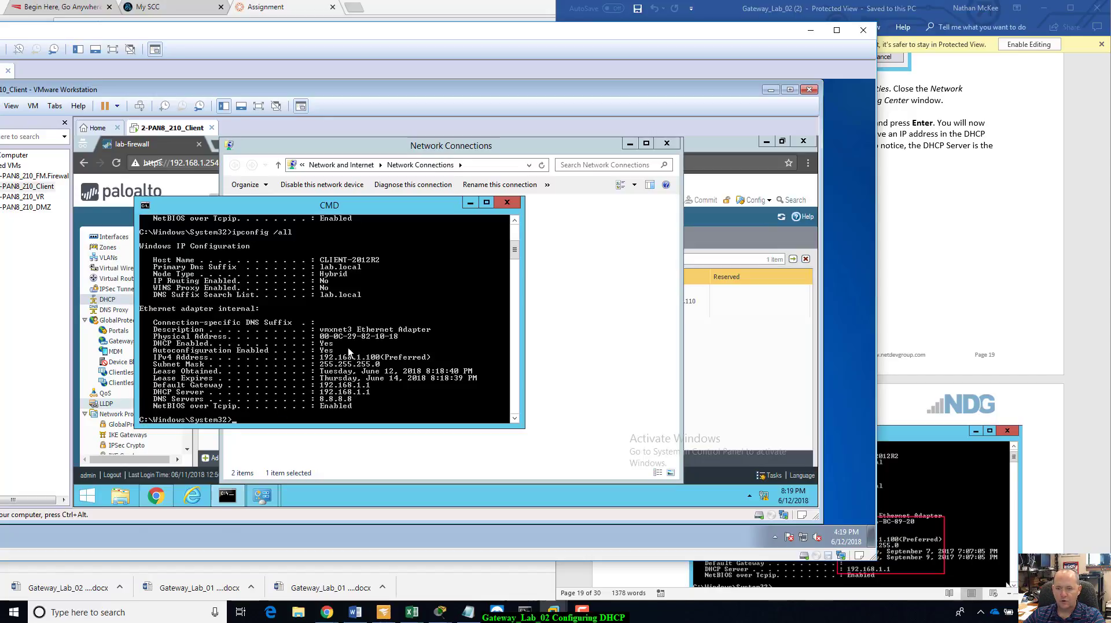
Read instruction 3.10 in the Word document, and maximize the command prompt window to examine the client's physical address
{"action": "left_click", "coordinate": [1010, 245]}
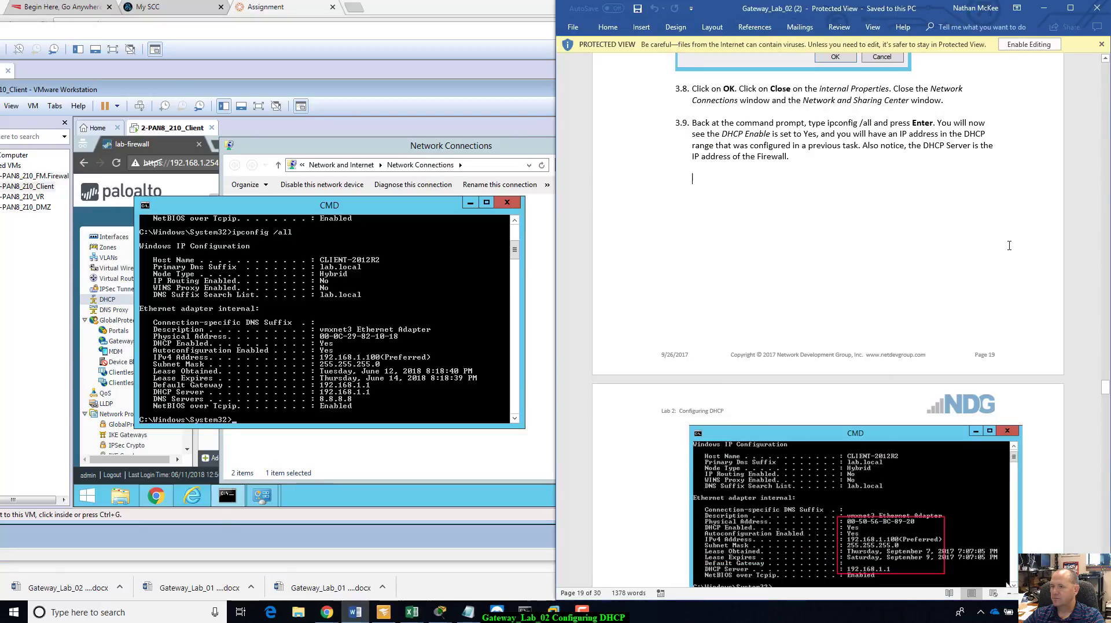
{"action": "scroll", "coordinate": [1009, 245], "scroll_direction": "up", "scroll_amount": 1}
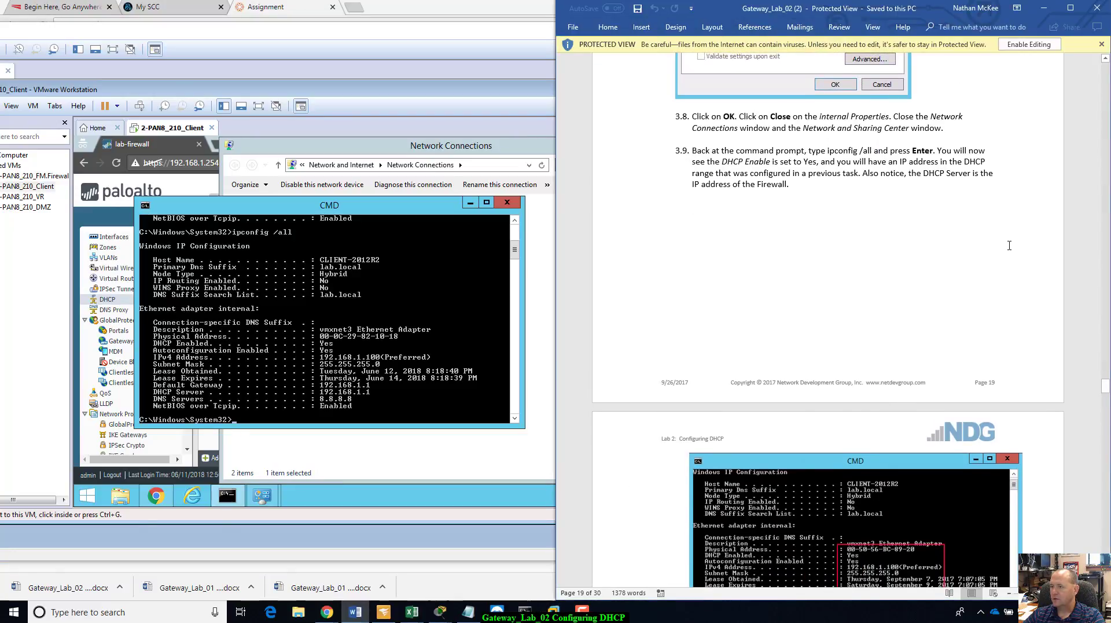
{"action": "scroll", "coordinate": [1009, 245], "scroll_direction": "down", "scroll_amount": 8}
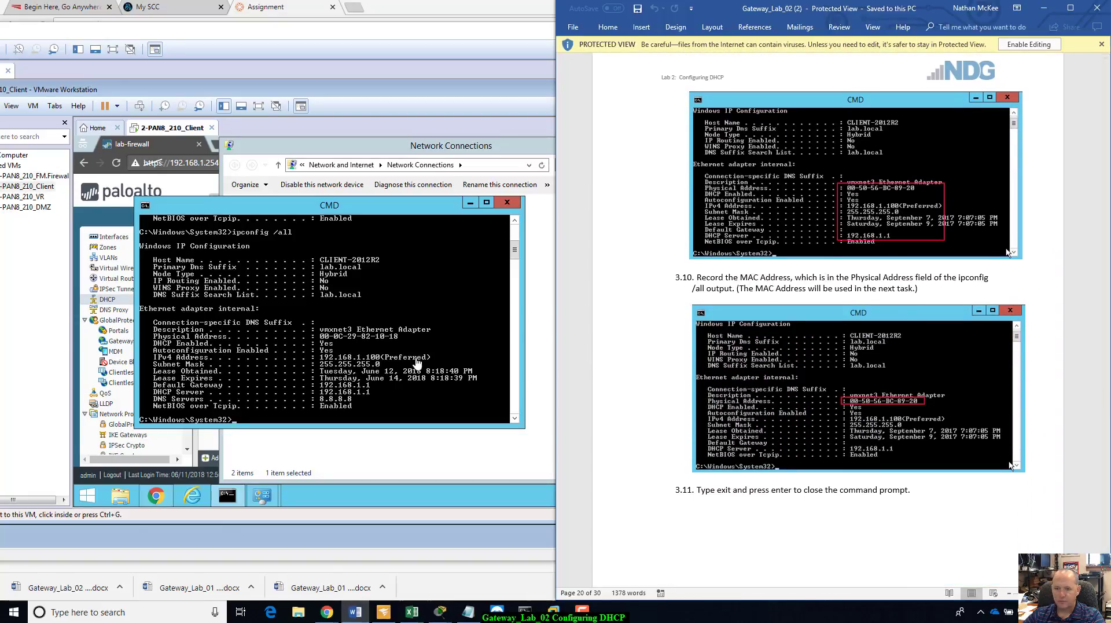
{"action": "left_click", "coordinate": [326, 342]}
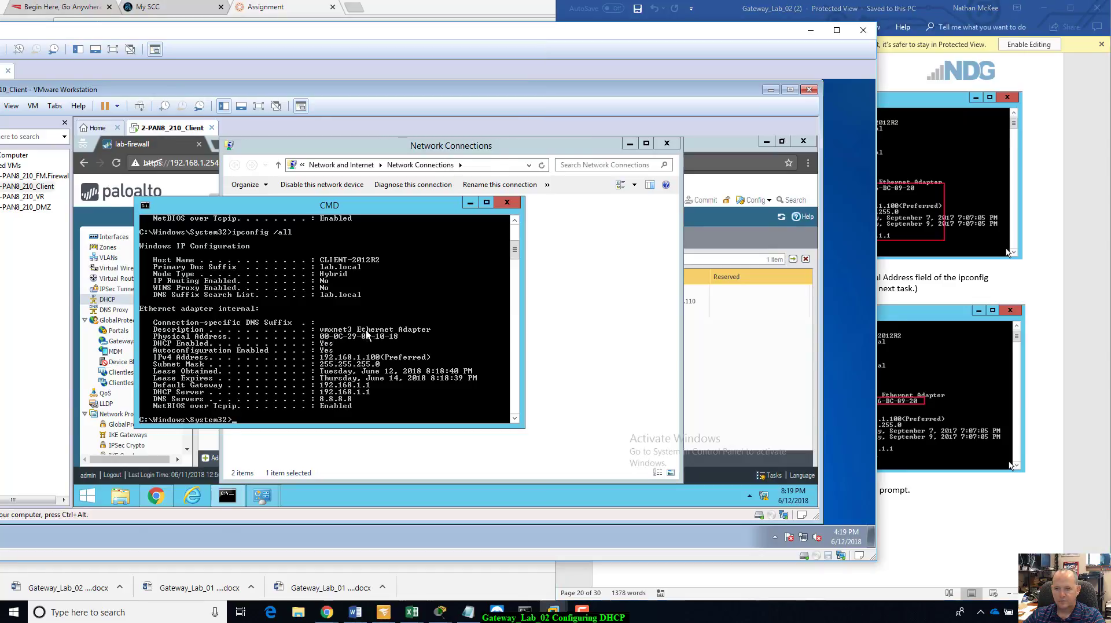
{"action": "double_click", "coordinate": [420, 207]}
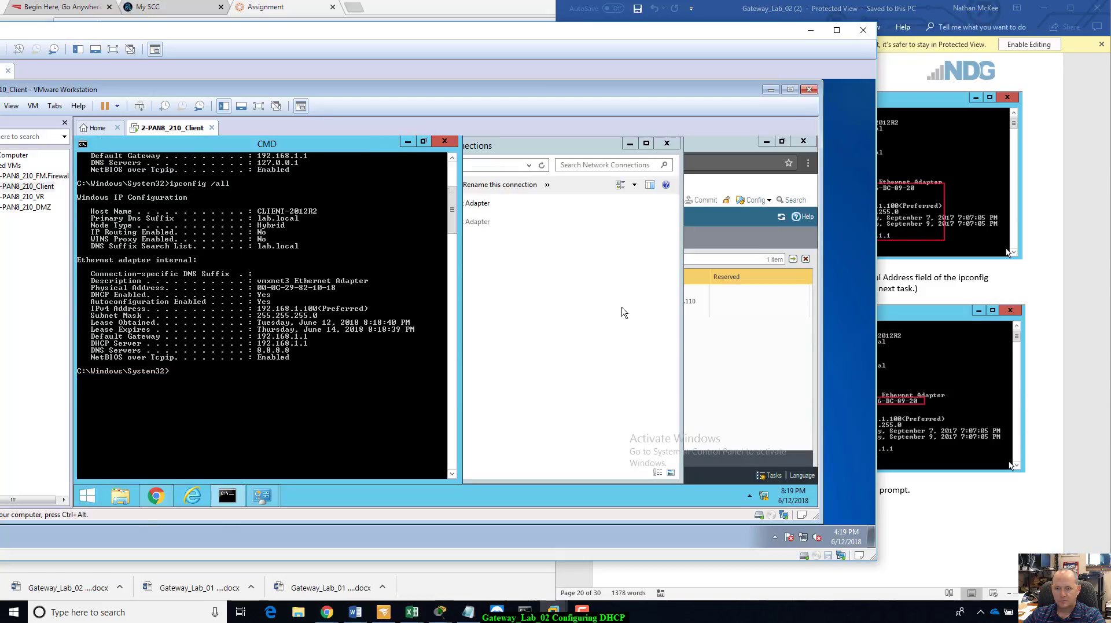
Read instructions 3.10 to 4.4 in the Word document, covering the MAC address record and the DHCP client reservation
{"action": "left_click", "coordinate": [1056, 333]}
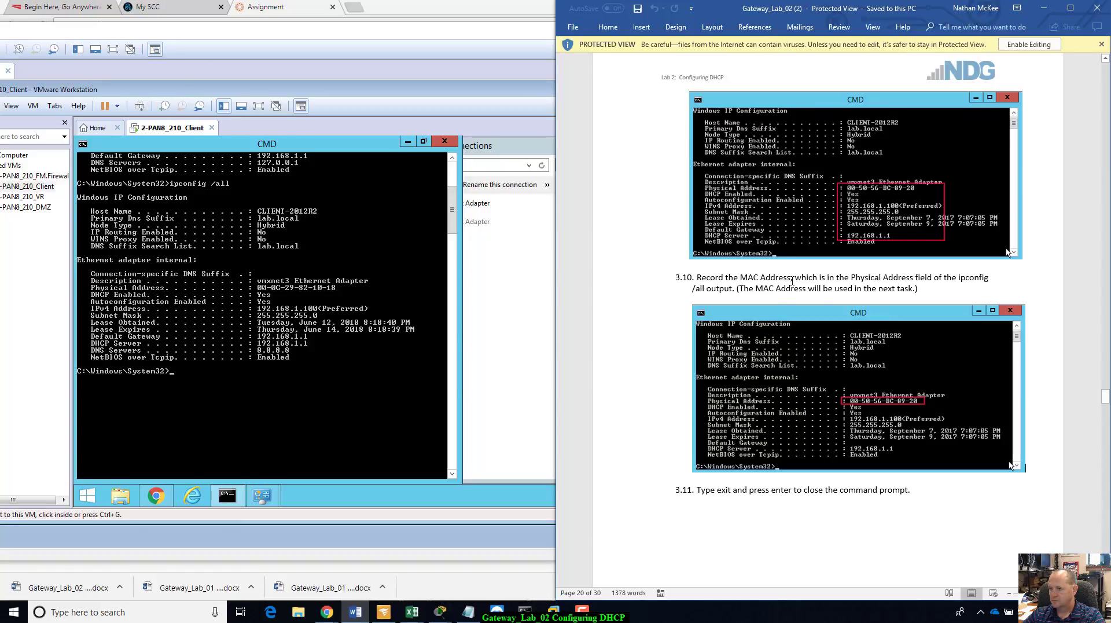
{"action": "scroll", "coordinate": [793, 280], "scroll_direction": "down", "scroll_amount": 5}
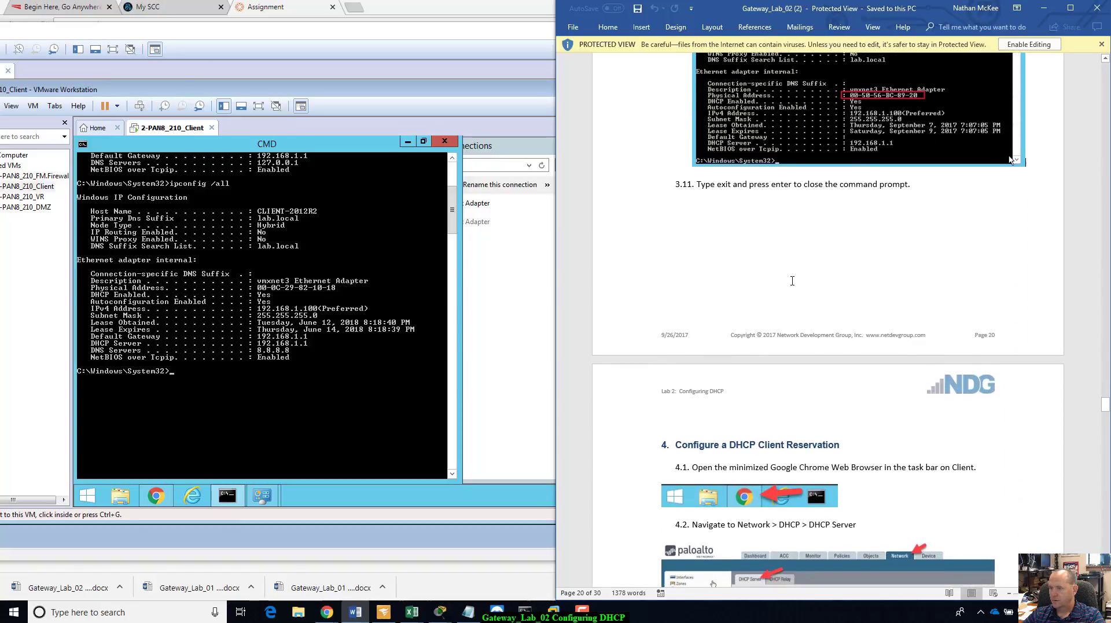
{"action": "scroll", "coordinate": [793, 281], "scroll_direction": "down", "scroll_amount": 1}
{"action": "scroll", "coordinate": [792, 281], "scroll_direction": "down", "scroll_amount": 1}
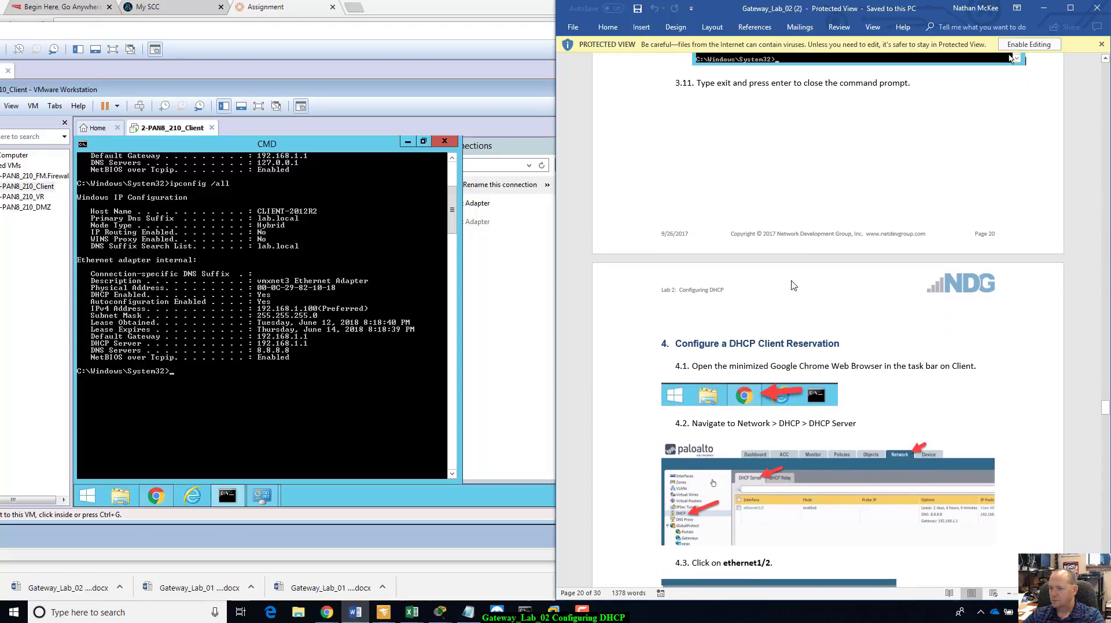
{"action": "scroll", "coordinate": [793, 280], "scroll_direction": "up", "scroll_amount": 2}
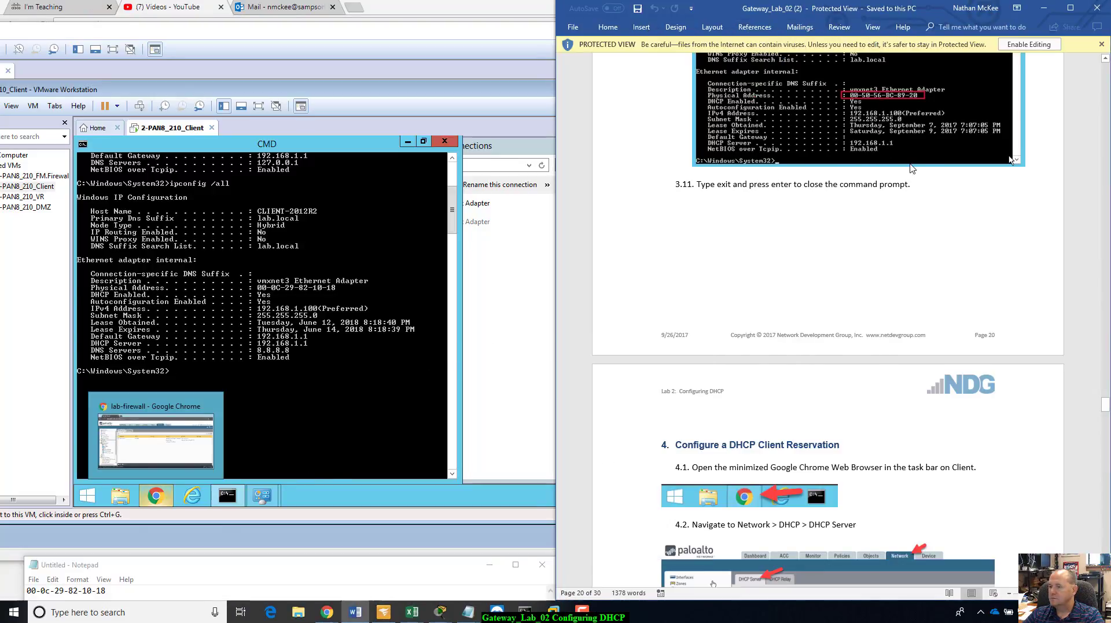
{"action": "scroll", "coordinate": [911, 168], "scroll_direction": "down", "scroll_amount": 6}
{"action": "scroll", "coordinate": [911, 164], "scroll_direction": "down", "scroll_amount": 1}
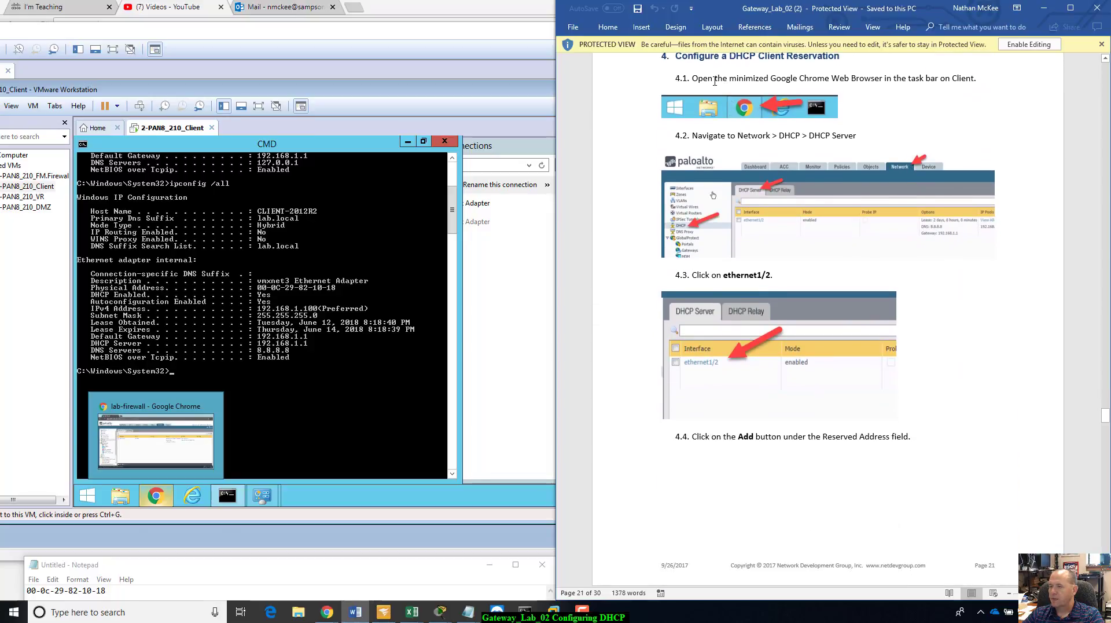
{"action": "scroll", "coordinate": [752, 105], "scroll_direction": "up", "scroll_amount": 1}
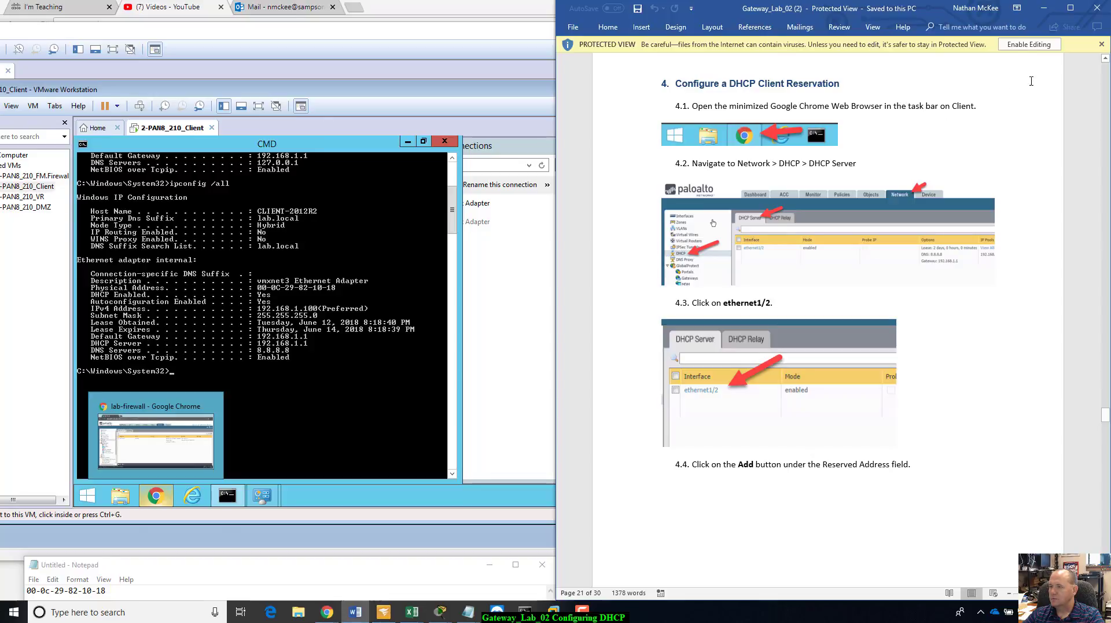
Return to the firewall's web interface on the client, read instruction 4.3, and open the ethernet1/2 DHCP server configuration
{"action": "key", "text": "alt+Tab"}
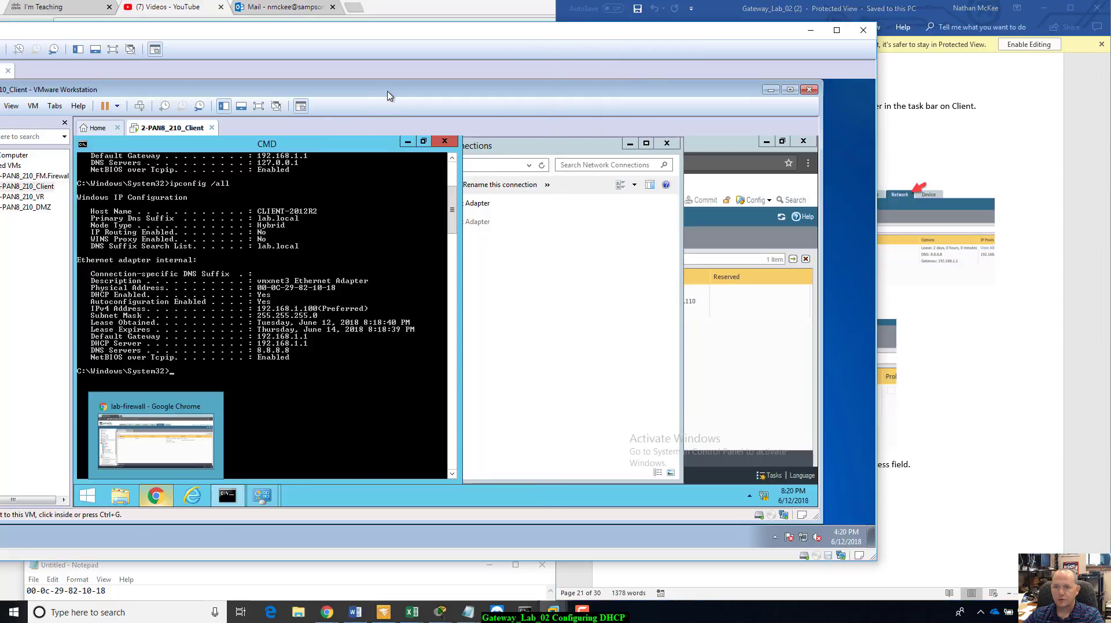
{"action": "left_click", "coordinate": [718, 144]}
{"action": "left_click", "coordinate": [1084, 310]}
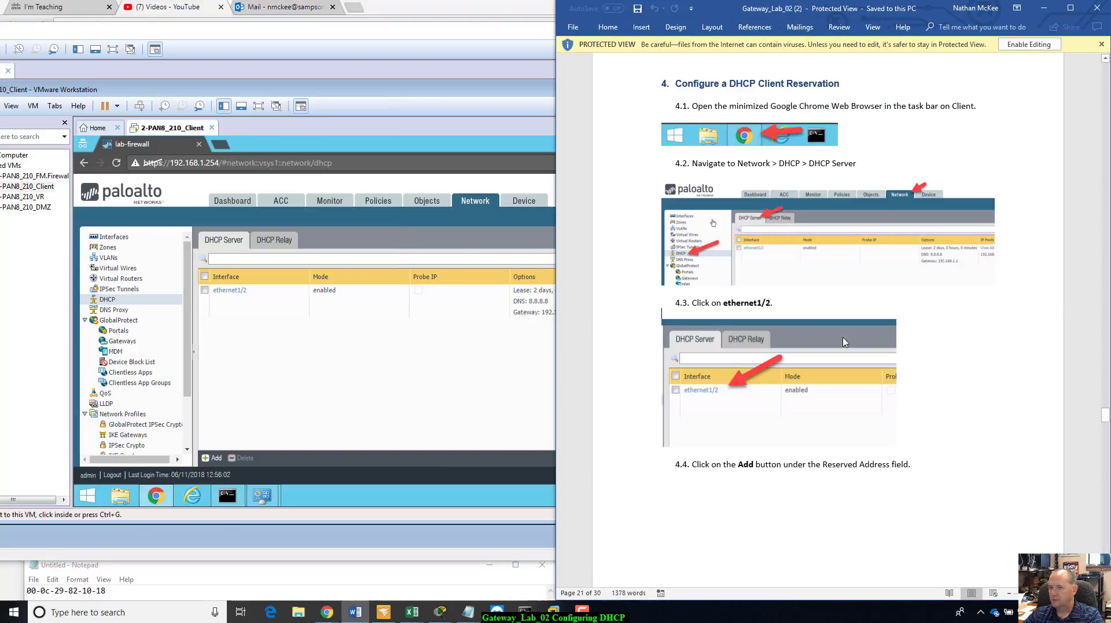
{"action": "scroll", "coordinate": [1032, 338], "scroll_direction": "down", "scroll_amount": 2}
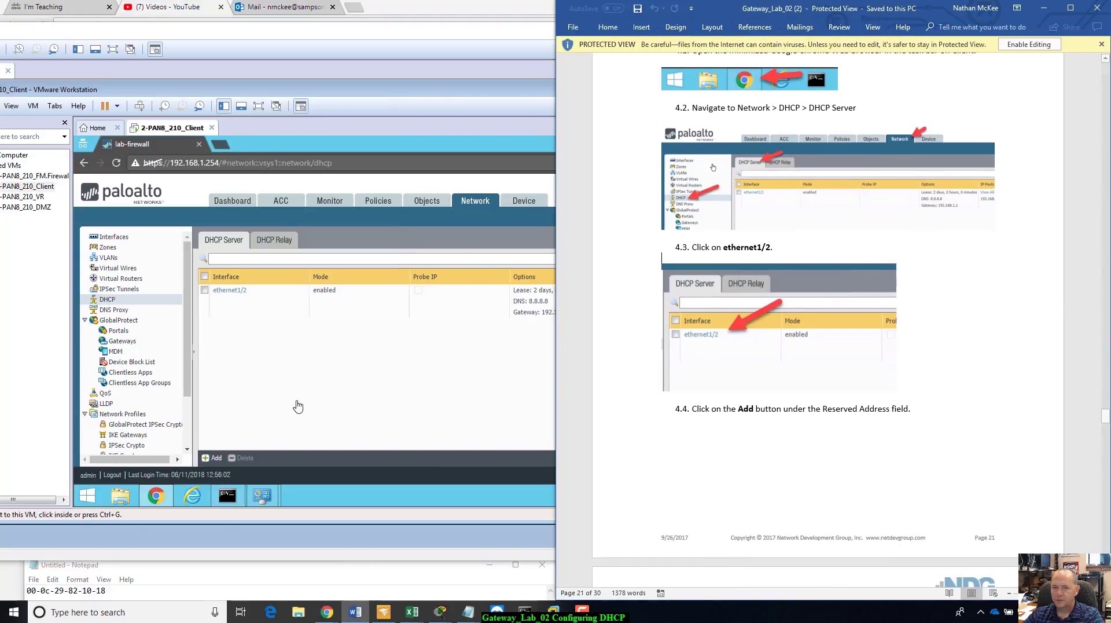
{"action": "left_click", "coordinate": [228, 296]}
{"action": "left_click", "coordinate": [231, 294]}
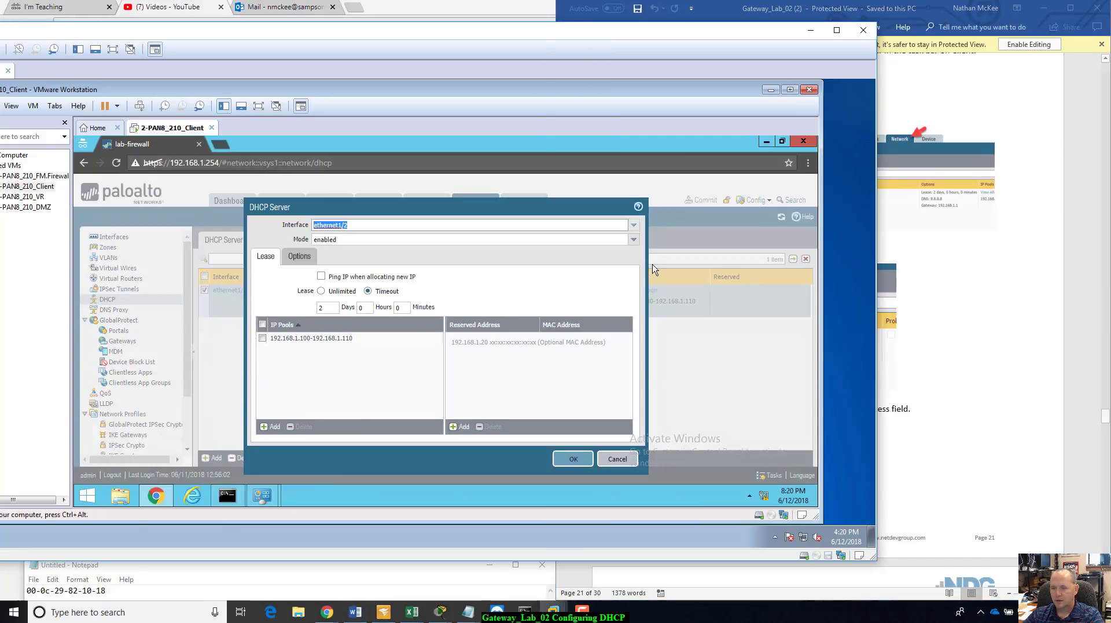
Read instructions 4.4 and 4.5, and add a new reserved address entry to the ethernet1/2 DHCP server
{"action": "left_click", "coordinate": [1003, 337]}
{"action": "scroll", "coordinate": [1003, 337], "scroll_direction": "down", "scroll_amount": 4}
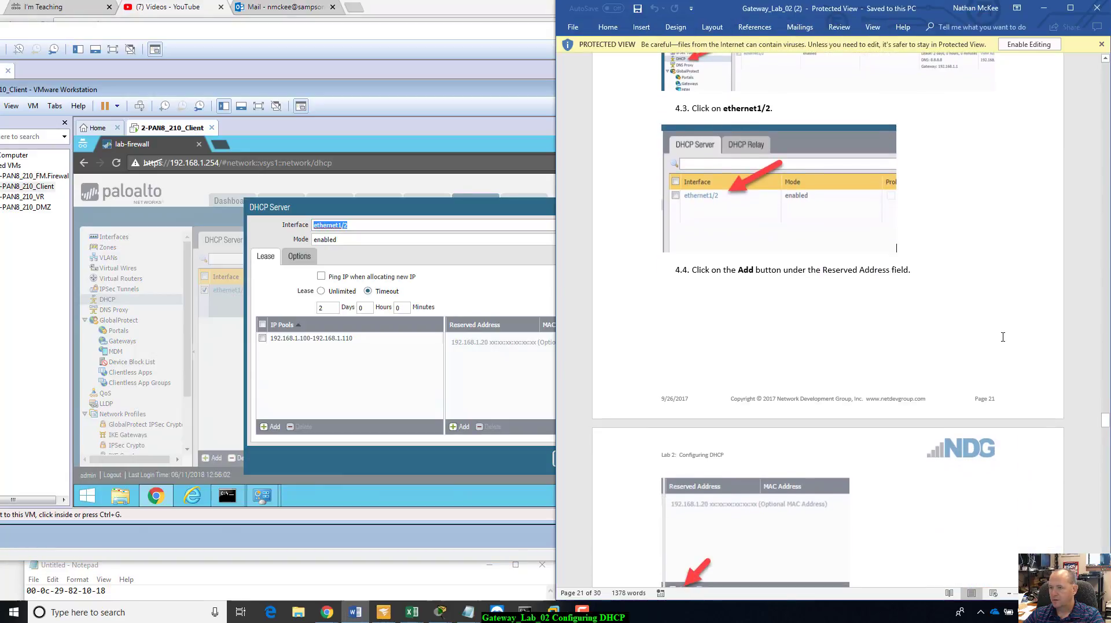
{"action": "scroll", "coordinate": [1003, 337], "scroll_direction": "down", "scroll_amount": 7}
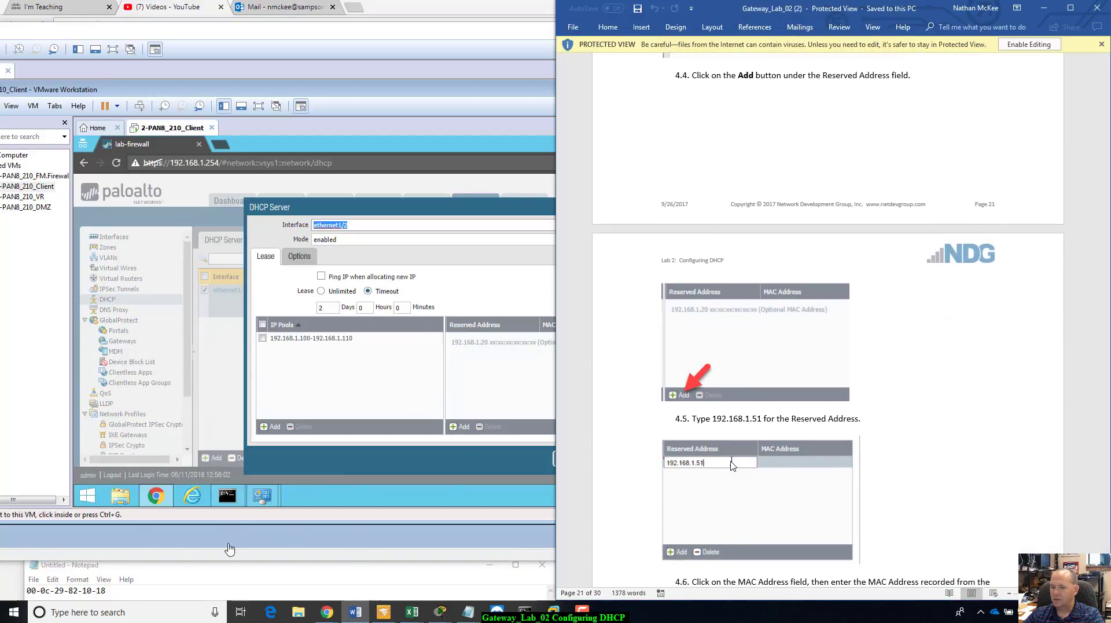
{"action": "left_click", "coordinate": [426, 472]}
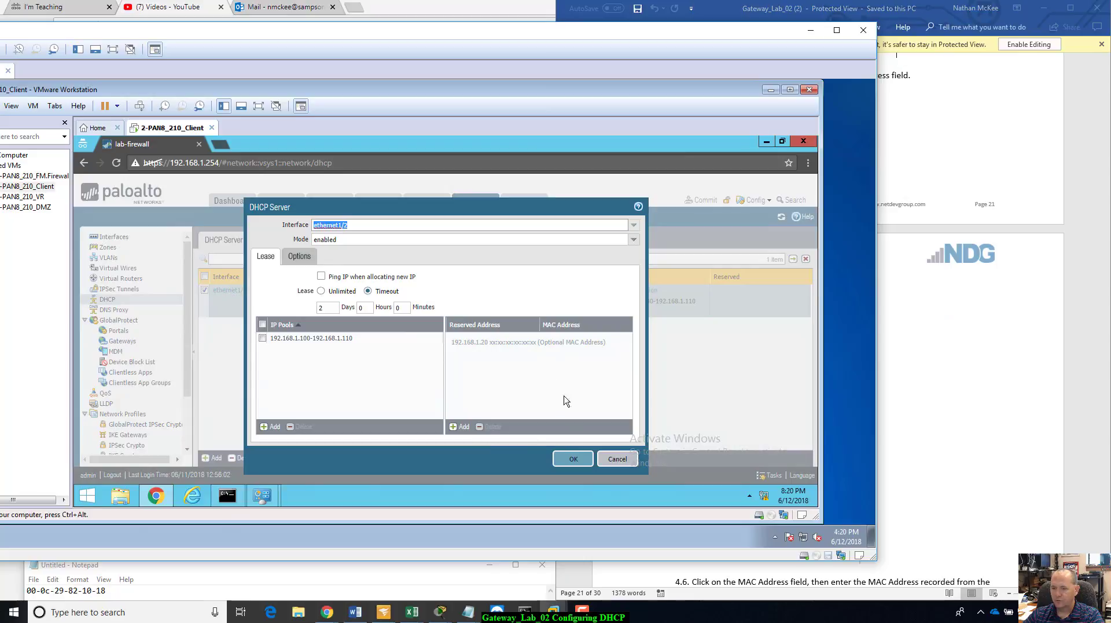
{"action": "left_click", "coordinate": [461, 427]}
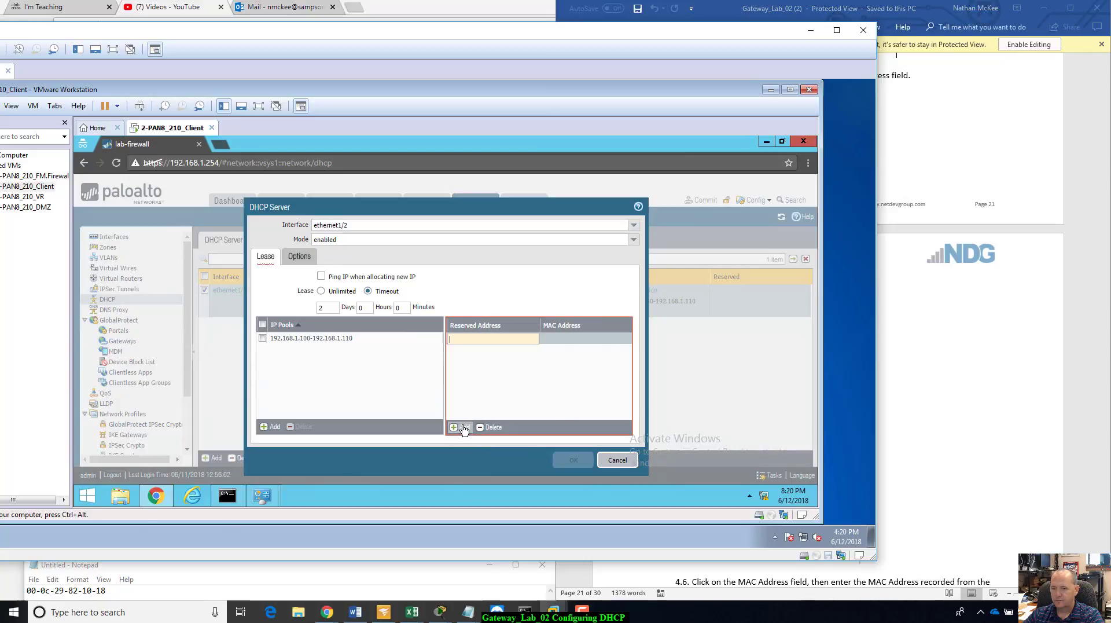
Read instructions 4.5 and 4.6, and set the new entry's reserved address to 192.168.1.51
{"action": "left_click", "coordinate": [990, 371]}
{"action": "scroll", "coordinate": [992, 370], "scroll_direction": "down", "scroll_amount": 2}
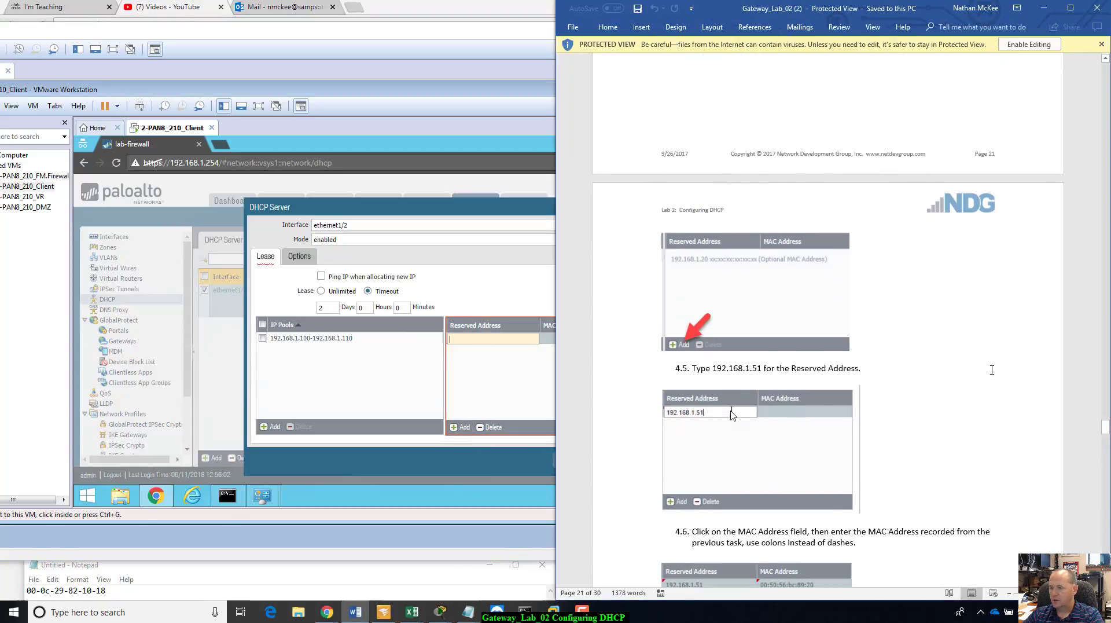
{"action": "scroll", "coordinate": [992, 369], "scroll_direction": "down", "scroll_amount": 8}
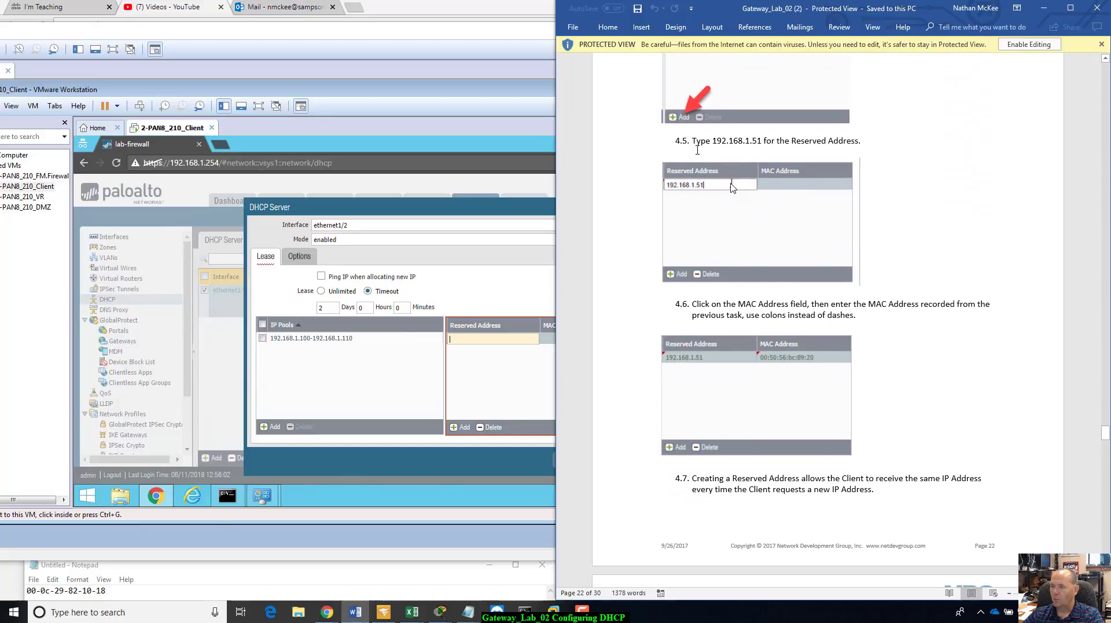
{"action": "left_click", "coordinate": [494, 342]}
{"action": "type", "text": "19"}
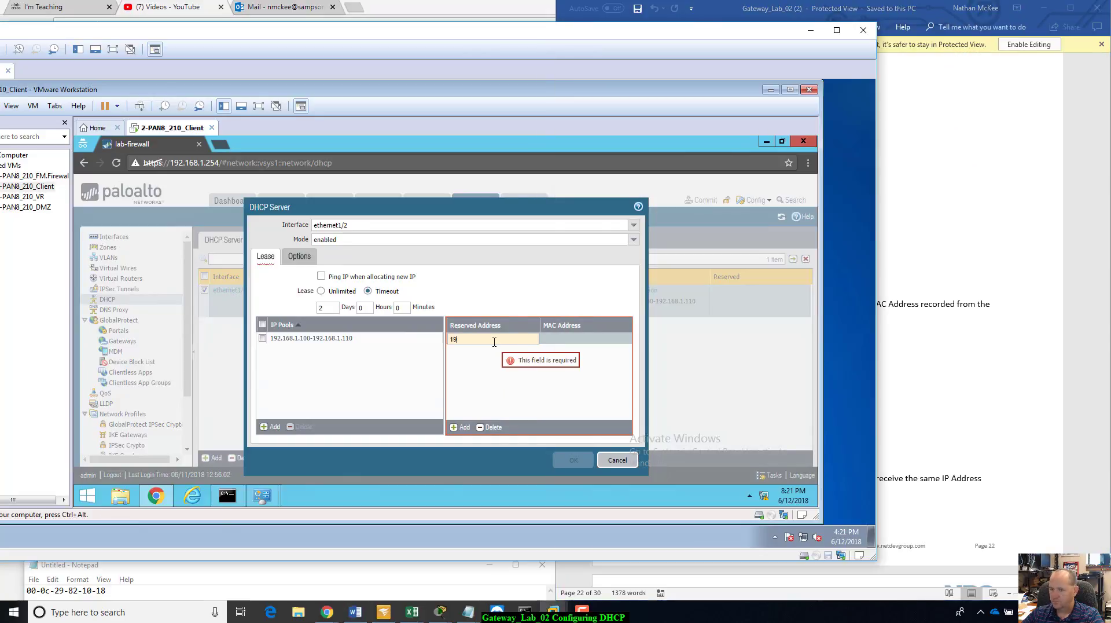
{"action": "type", "text": "2.168.1.51"}
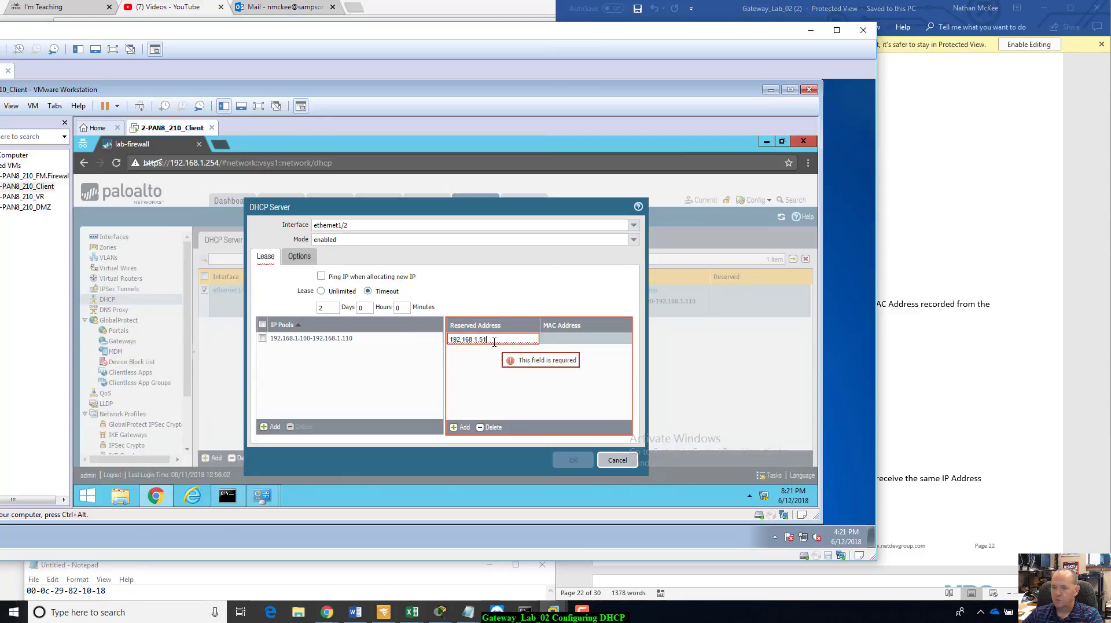
{"action": "key", "text": "Tab"}
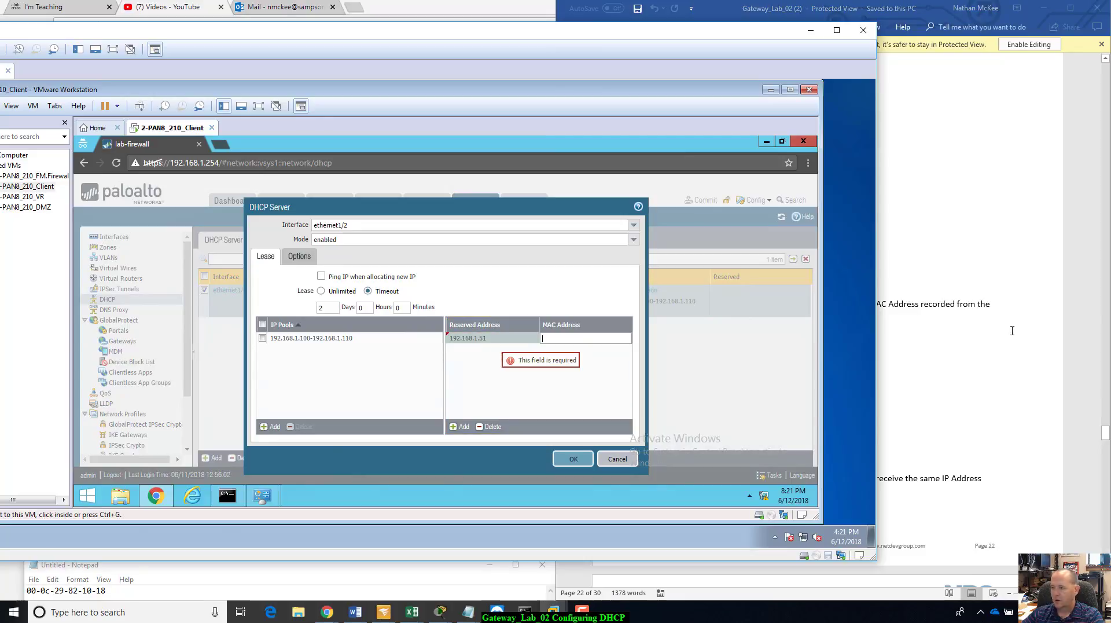
Read instructions 4.6 to 4.9, and enter 000c29821018 as the MAC address for the 192.168.1.51 reservation
{"action": "left_click", "coordinate": [1014, 328]}
{"action": "scroll", "coordinate": [1015, 329], "scroll_direction": "down", "scroll_amount": 2}
{"action": "scroll", "coordinate": [1015, 329], "scroll_direction": "down", "scroll_amount": 3}
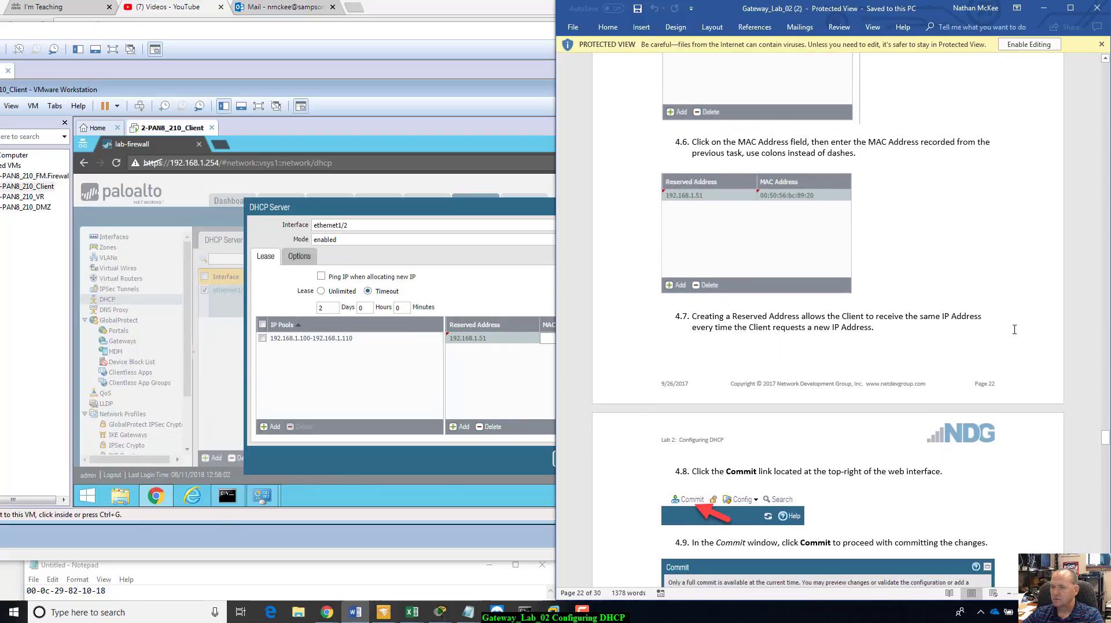
{"action": "left_click", "coordinate": [548, 343]}
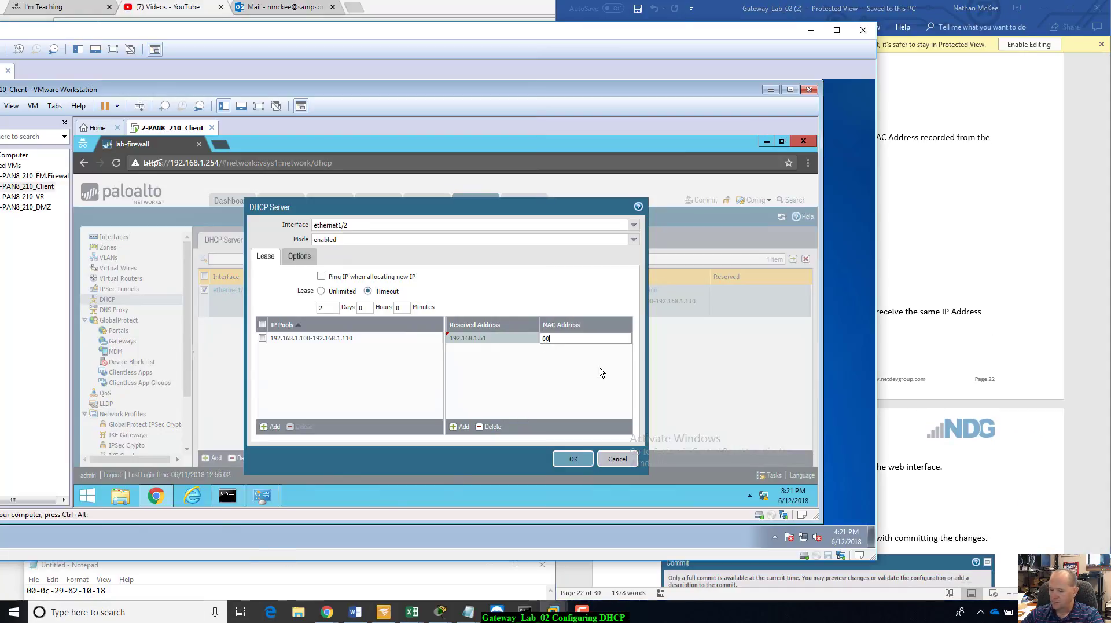
{"action": "type", "text": "000c29821018"}
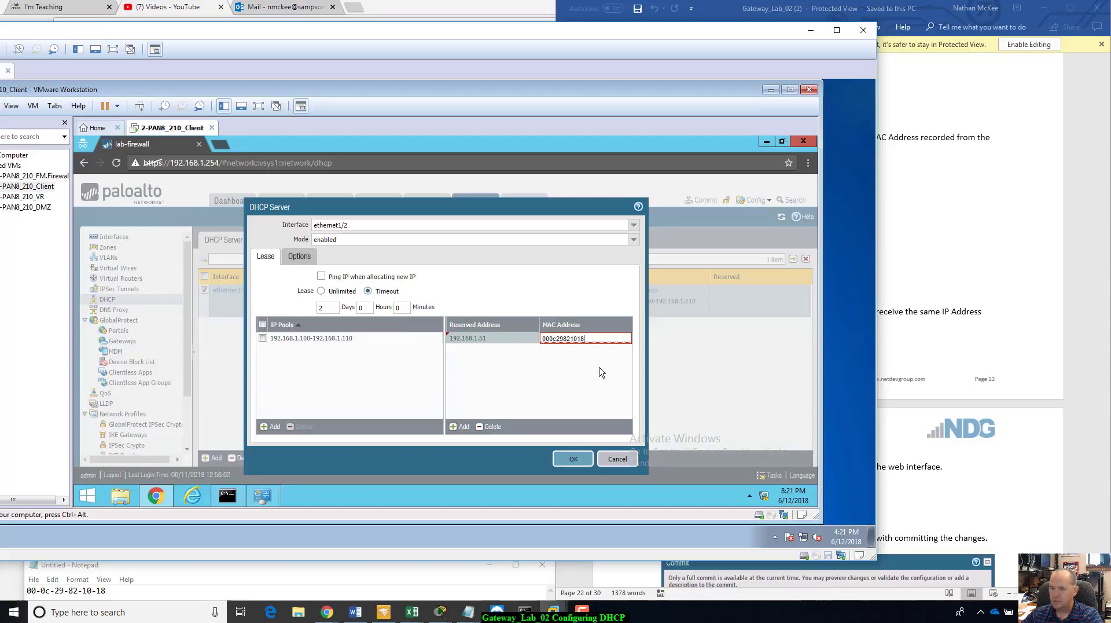
{"action": "left_click", "coordinate": [600, 369]}
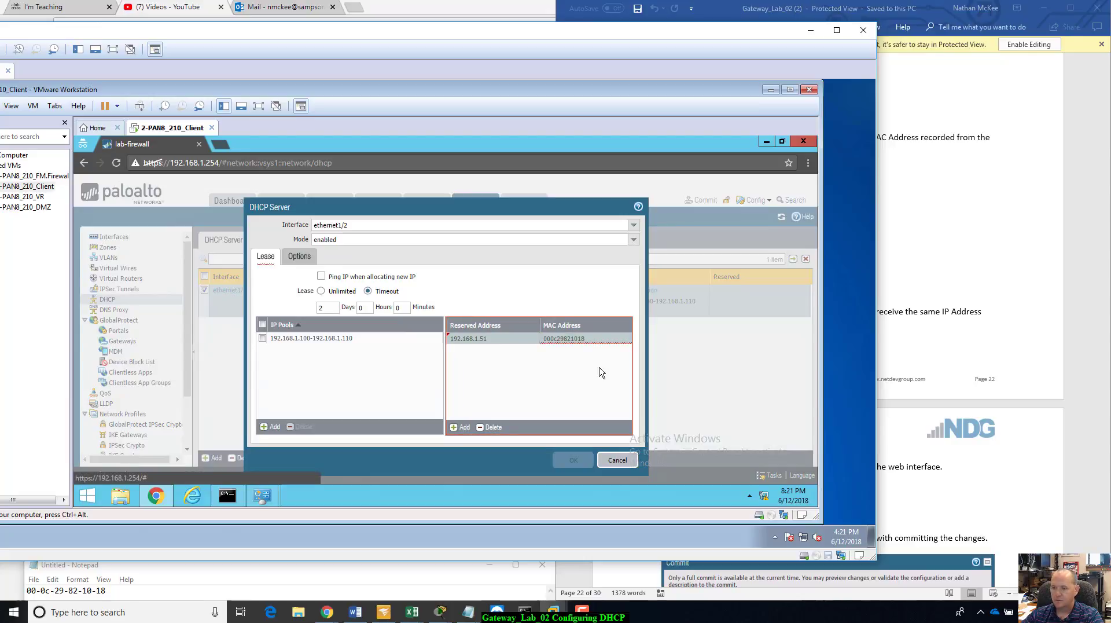
Try re-entering 000c29821018 as the MAC address for the 192.168.1.51 reservation
{"action": "left_click", "coordinate": [560, 341]}
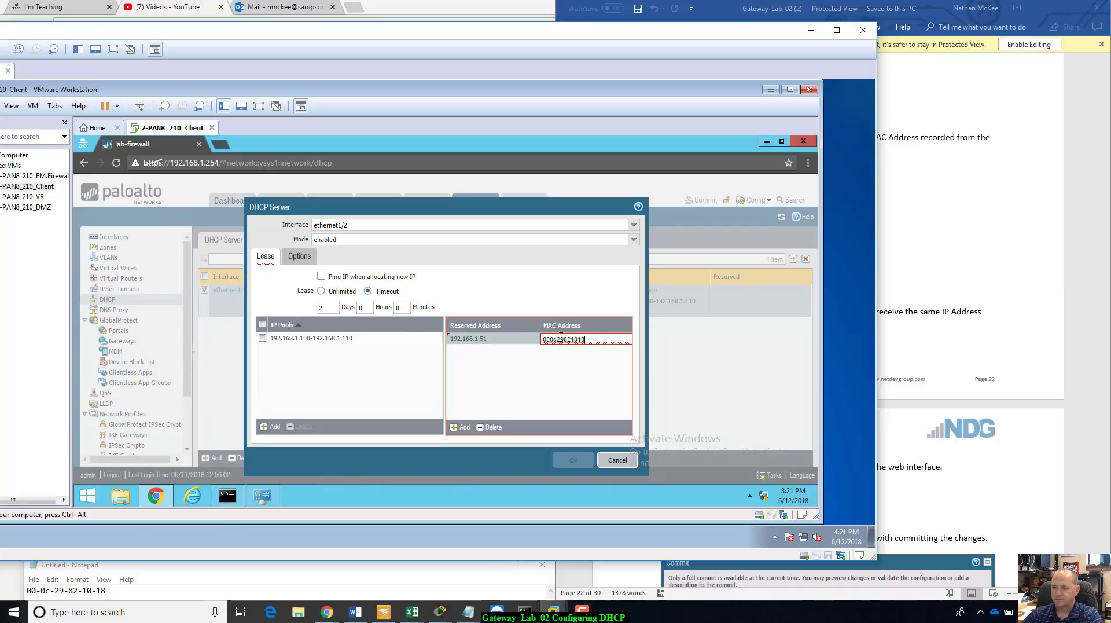
{"action": "key", "text": "BackSpace"}
{"action": "key", "text": "BackSpace"}
{"action": "key", "text": "BackSpace"}
{"action": "key", "text": "BackSpace"}
{"action": "key", "text": "BackSpace"}
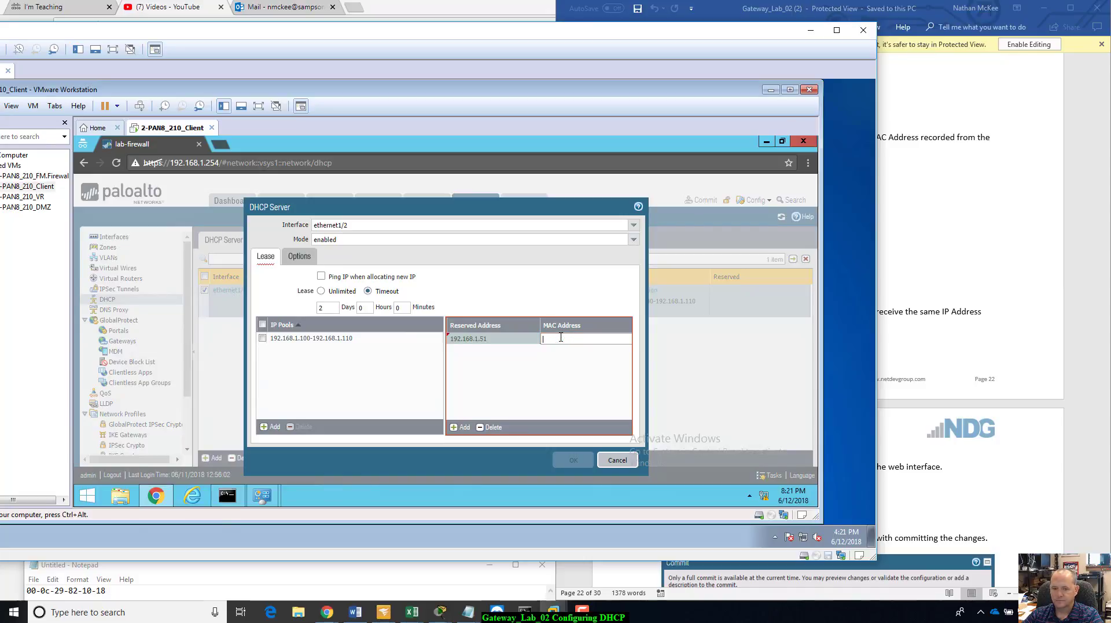
{"action": "type", "text": "00"}
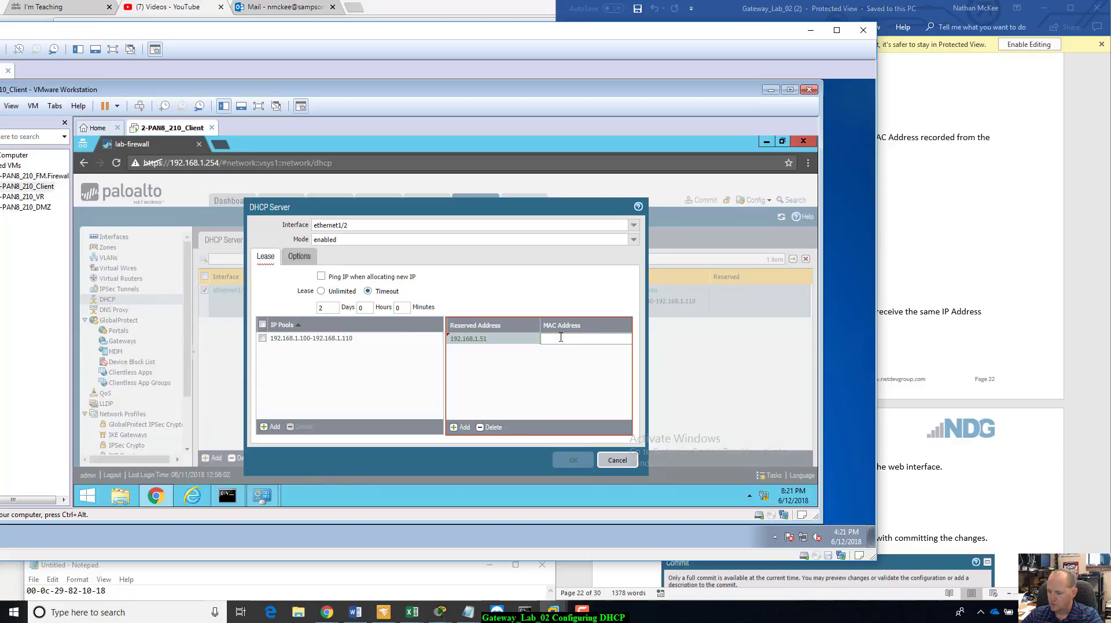
{"action": "type", "text": "0c29"}
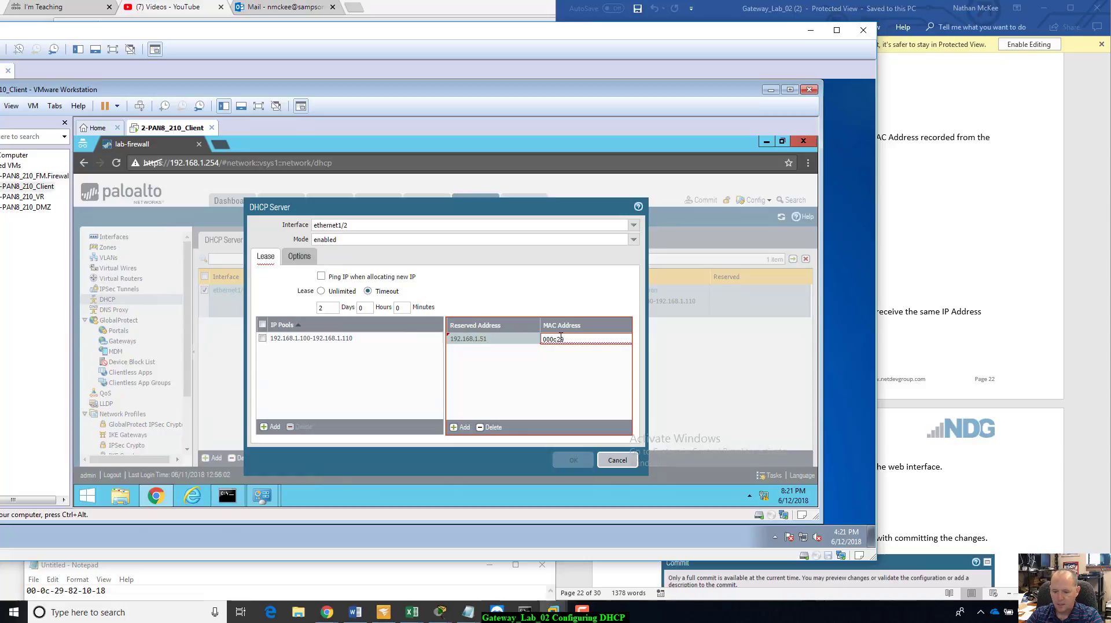
{"action": "type", "text": "821018"}
{"action": "key", "text": "Return"}
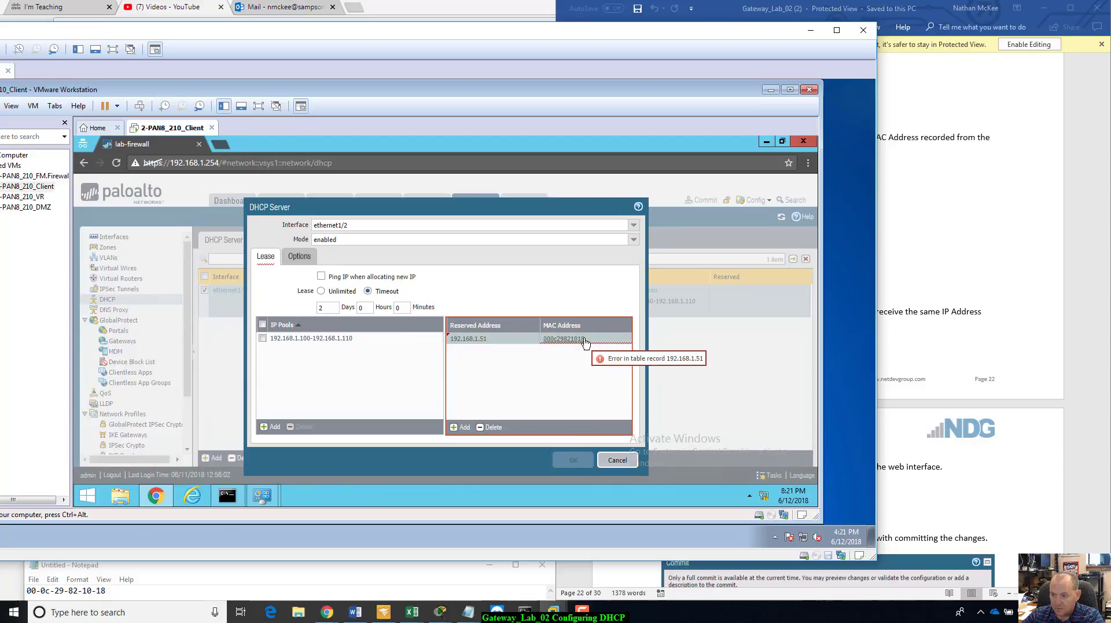
Clear the MAC address from the 192.168.1.51 reservation
{"action": "left_click", "coordinate": [586, 343]}
{"action": "left_click_drag", "start_coordinate": [586, 343], "coordinate": [536, 344]}
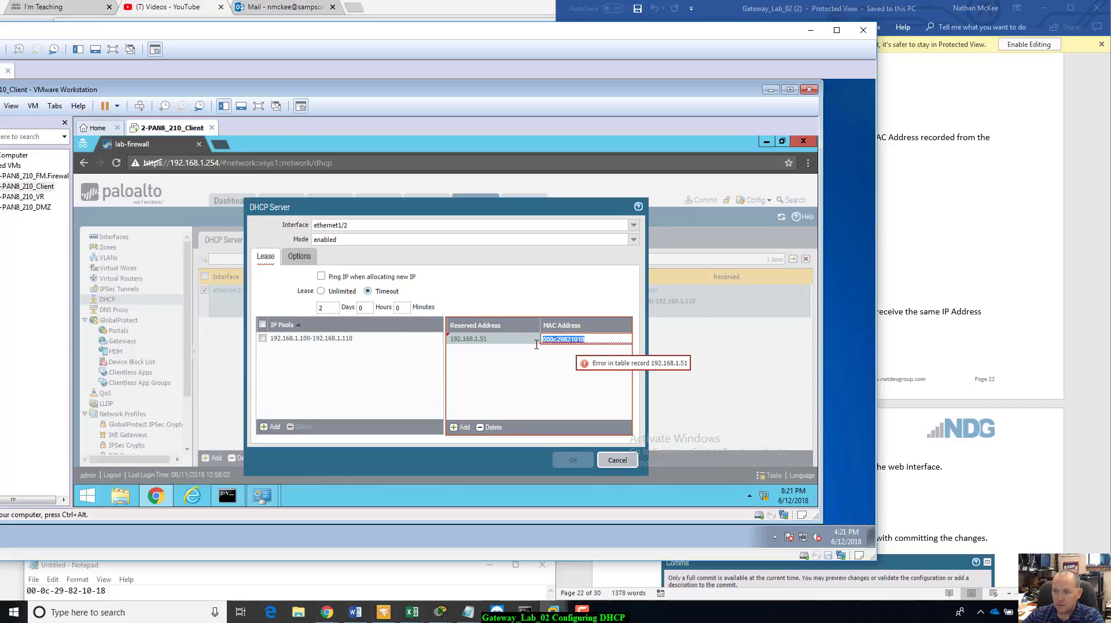
{"action": "key", "text": "BackSpace"}
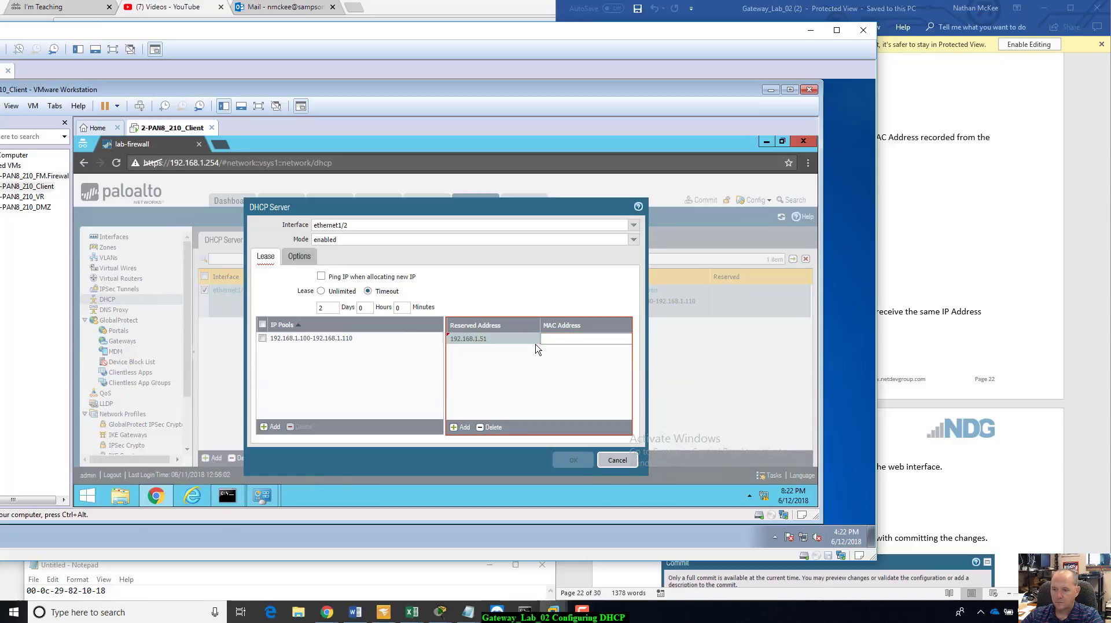
{"action": "left_click", "coordinate": [567, 375]}
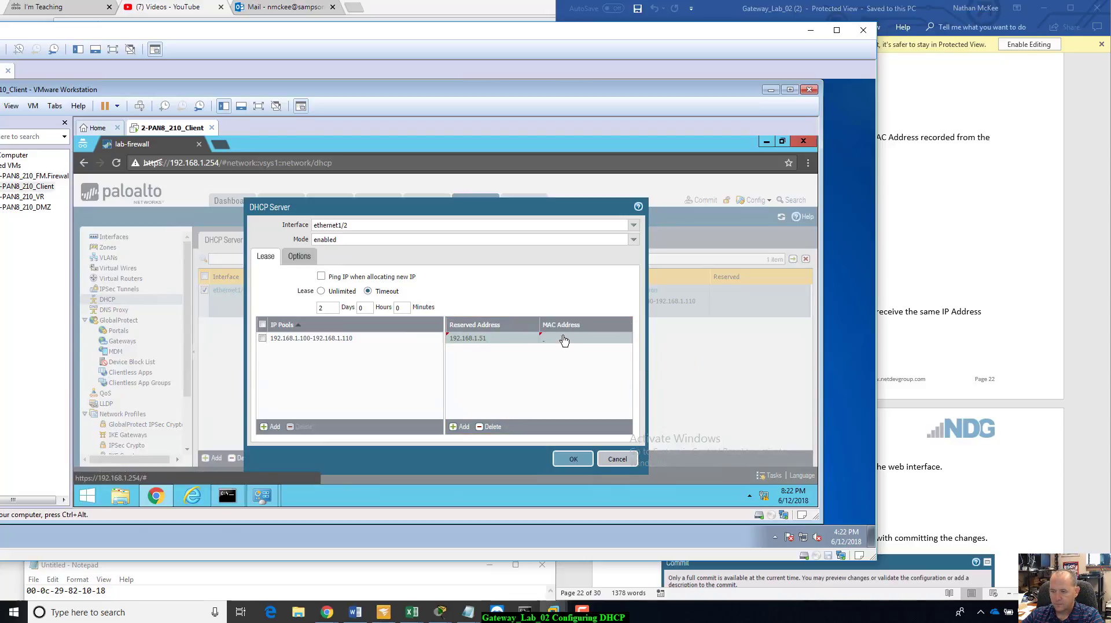
{"action": "left_click", "coordinate": [543, 339]}
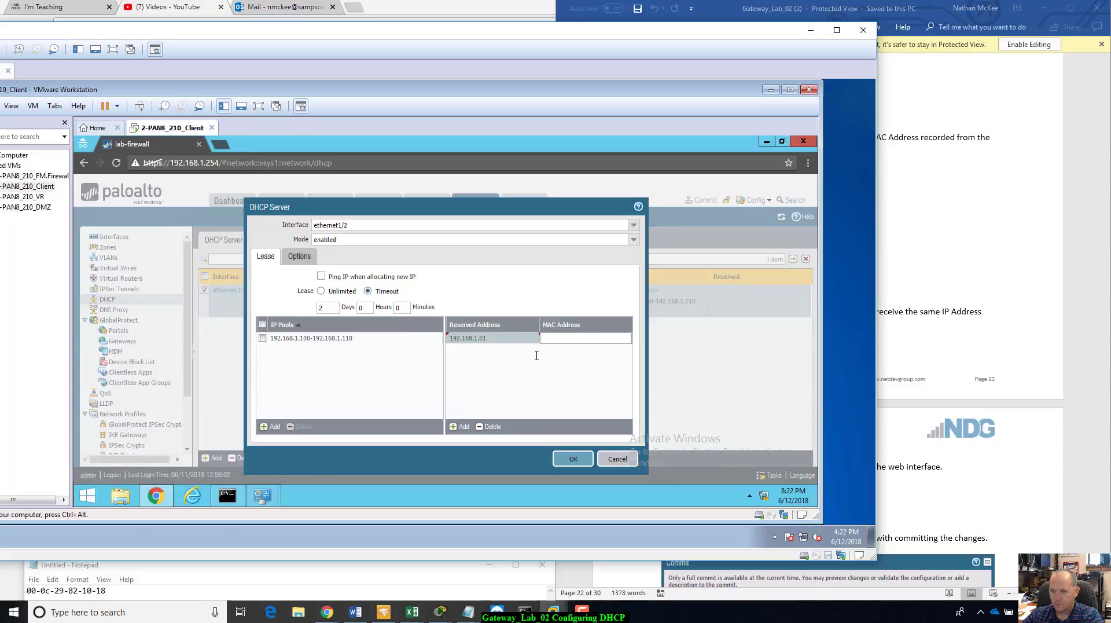
{"action": "left_click", "coordinate": [541, 367]}
{"action": "key", "text": "ctrl+alt"}
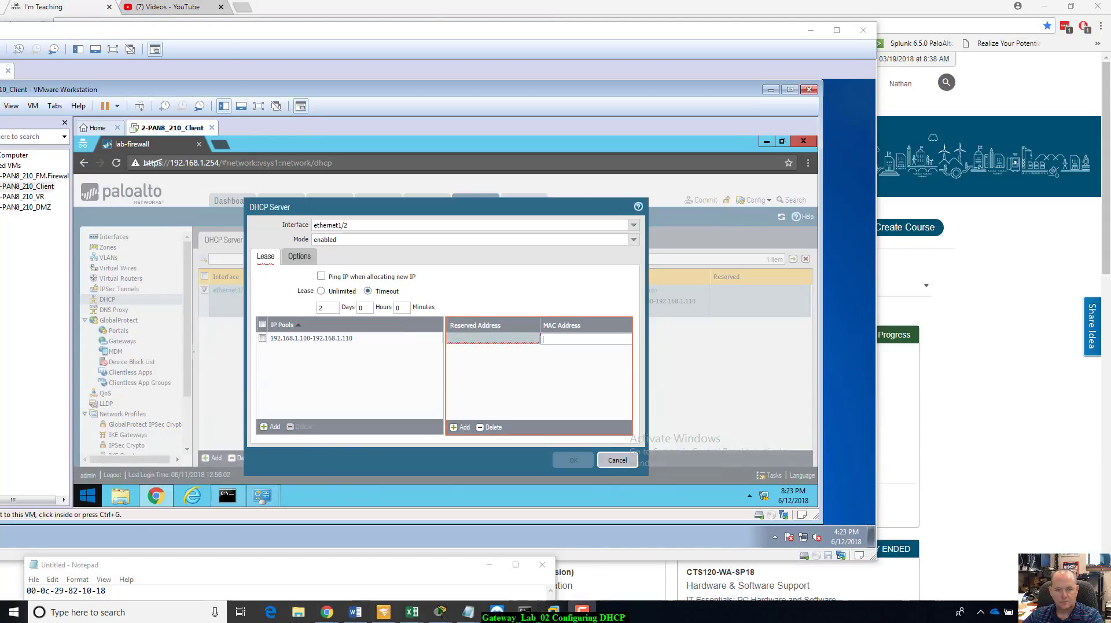
Set the blank reservation entry's reserved address to 192.168.1.51
{"action": "left_click", "coordinate": [502, 339]}
{"action": "left_click", "coordinate": [502, 339]}
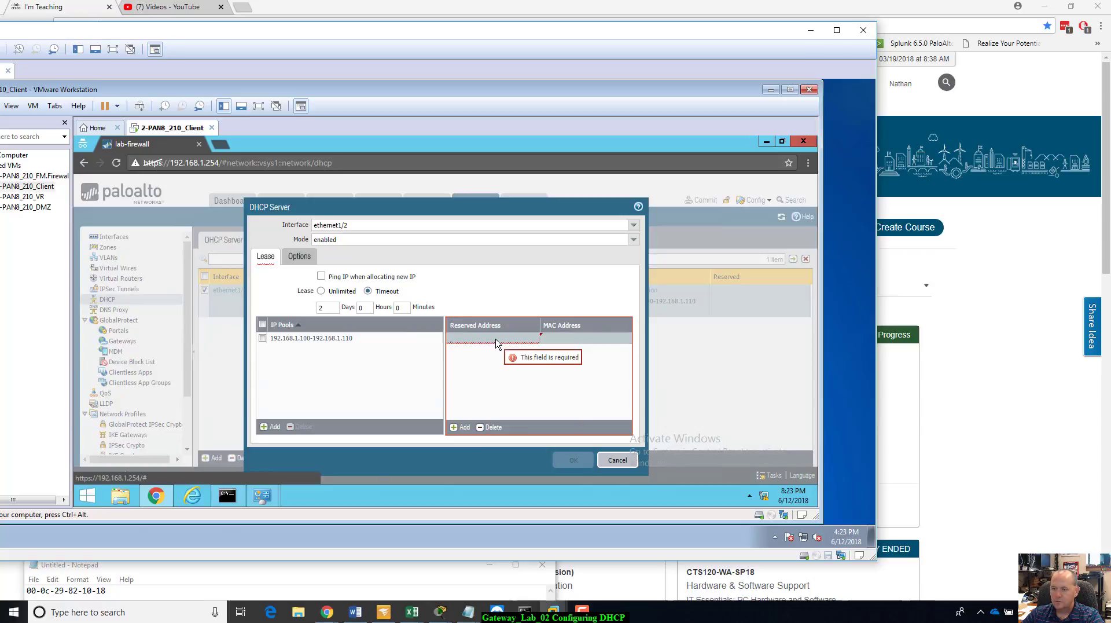
{"action": "left_click", "coordinate": [496, 342]}
{"action": "type", "text": "1"}
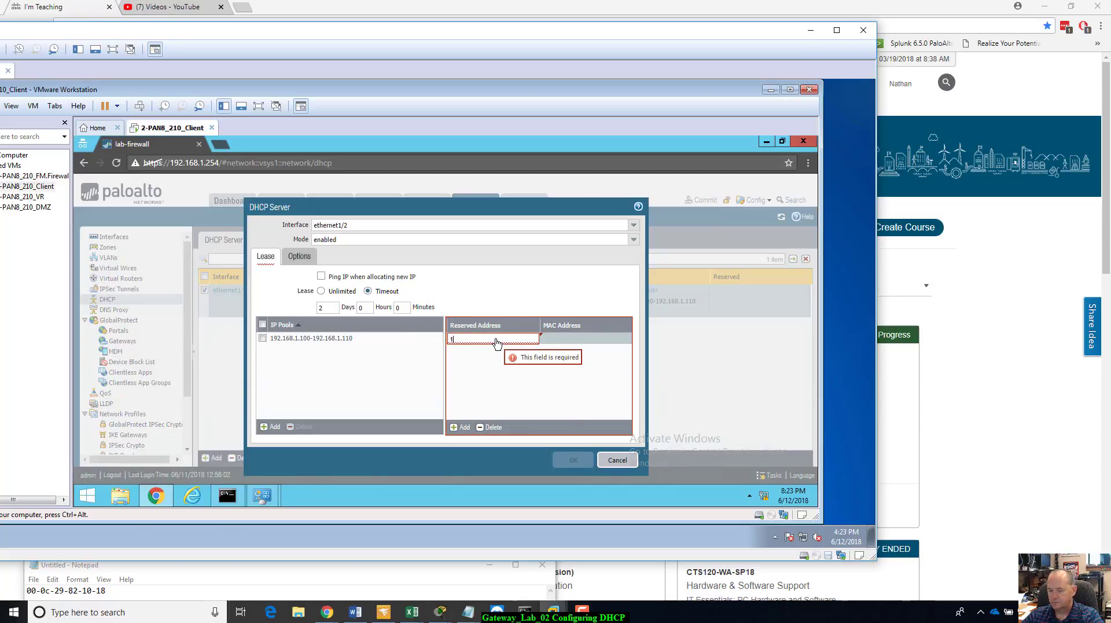
{"action": "type", "text": "92.168"}
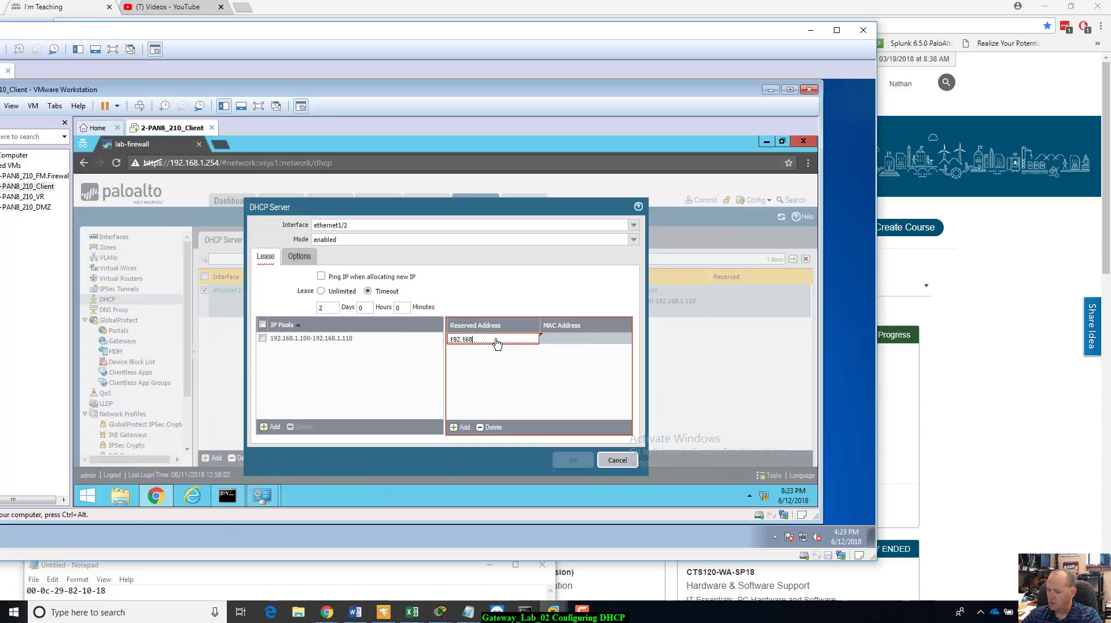
{"action": "type", "text": "1.2"}
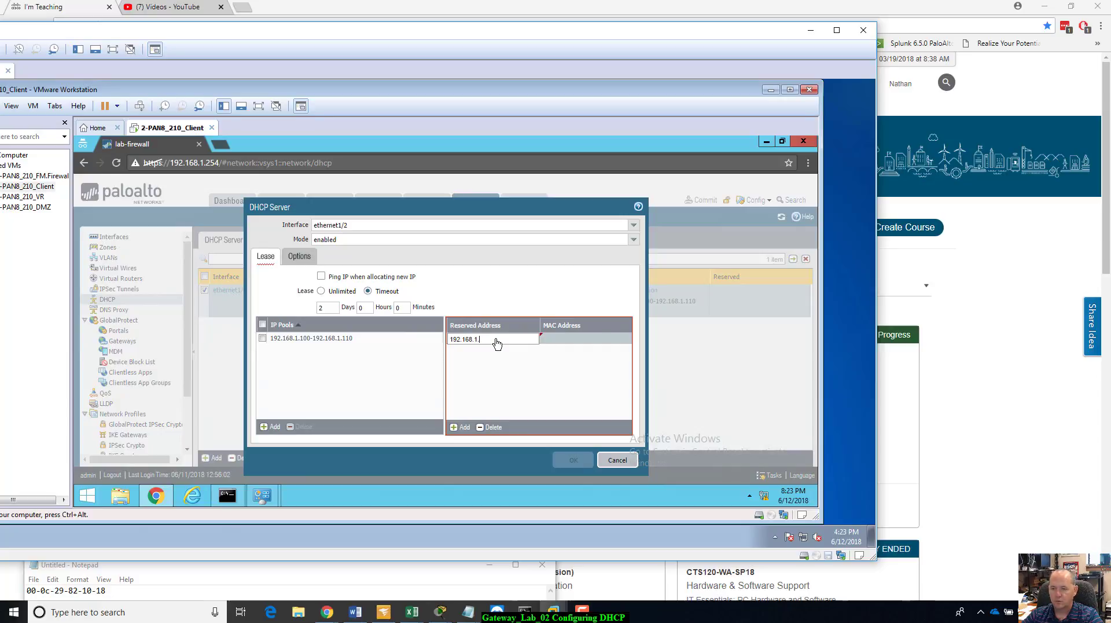
{"action": "type", "text": ".51"}
{"action": "key", "text": "Tab"}
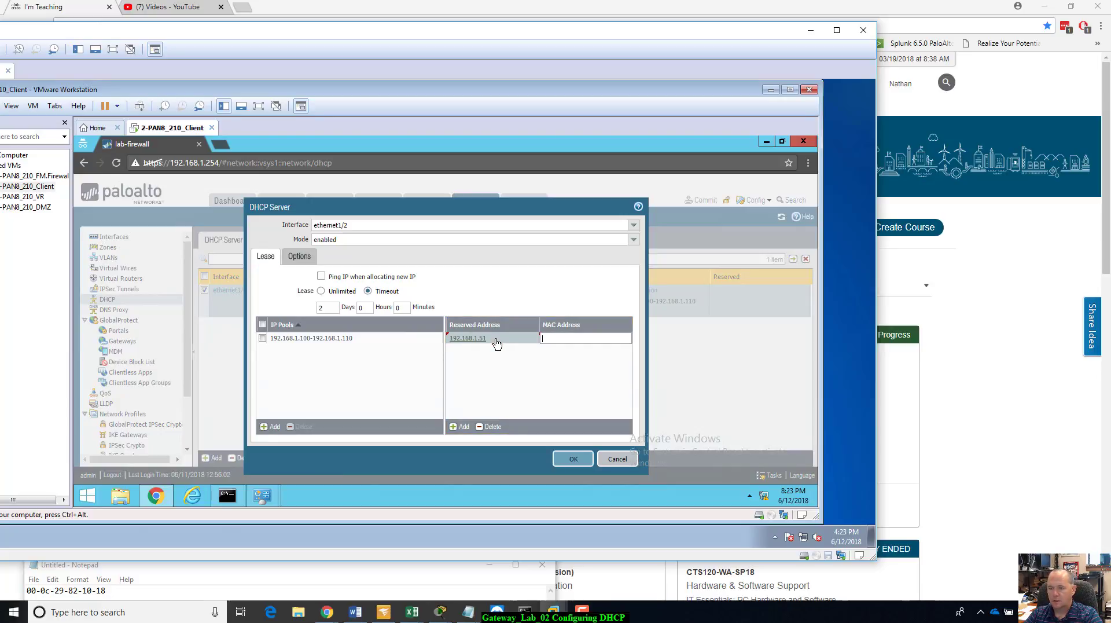
Set the 192.168.1.51 reservation's MAC address to 00:0c:29:82:10:18
{"action": "type", "text": "00"}
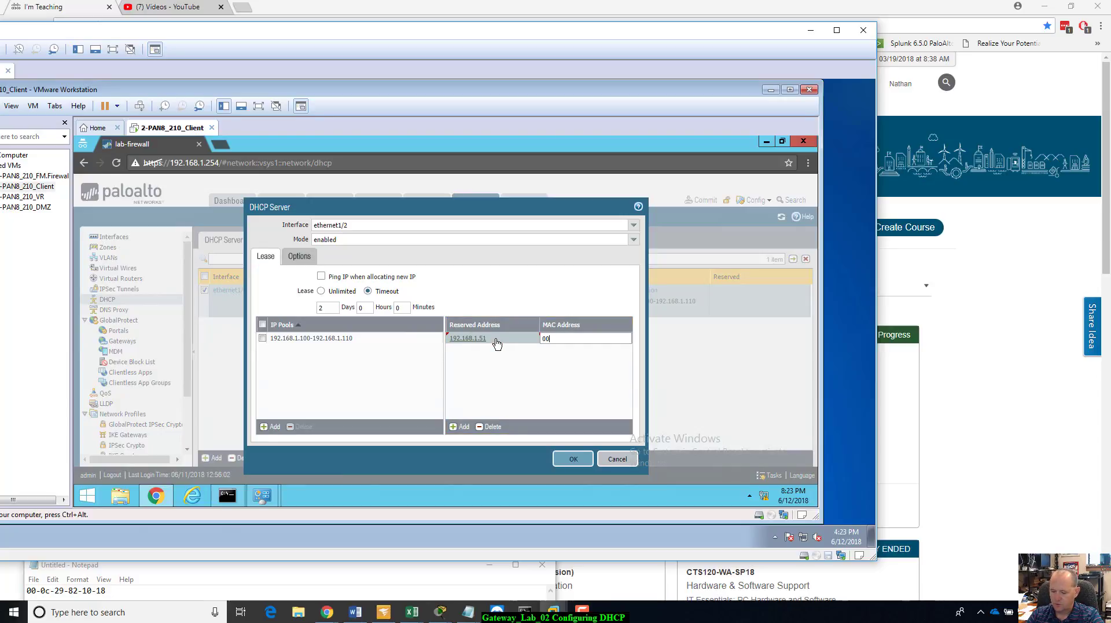
{"action": "type", "text": ":0c:2"}
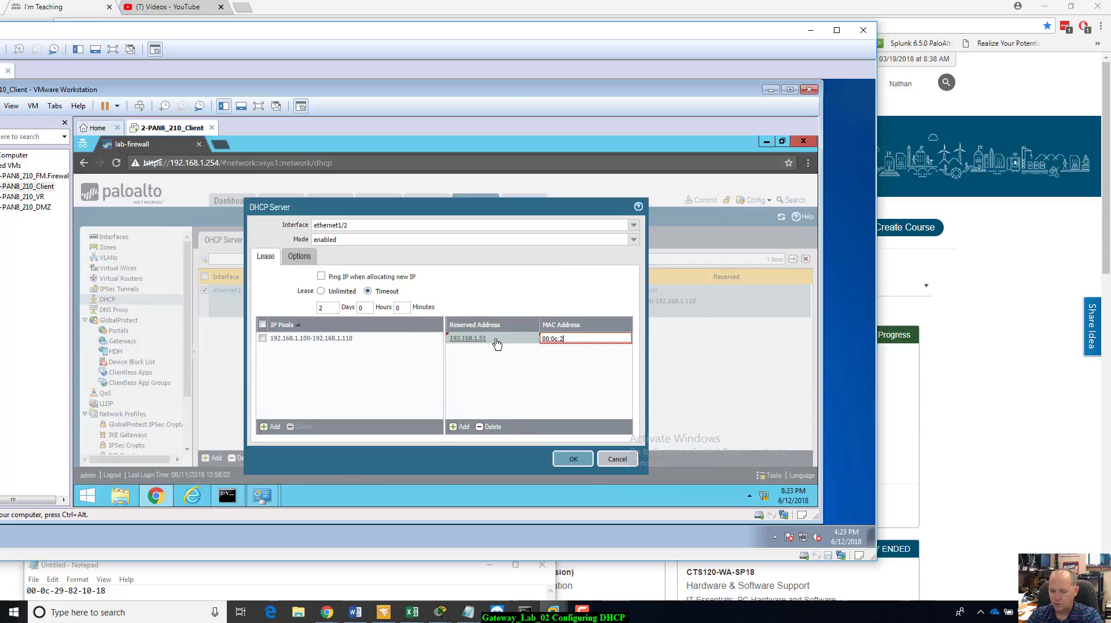
{"action": "type", "text": "9:82:10:18"}
{"action": "key", "text": "Return"}
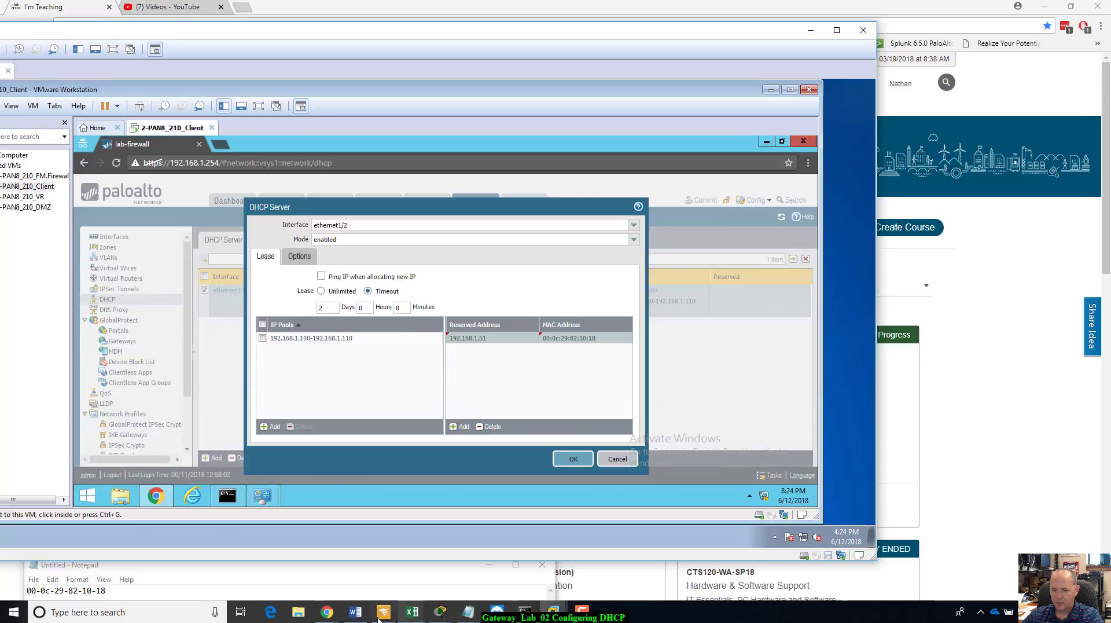
Read instructions 4.6 to 4.9 in the lab document, and save the ethernet1/2 DHCP server configuration on the firewall
{"action": "left_click", "coordinate": [355, 612]}
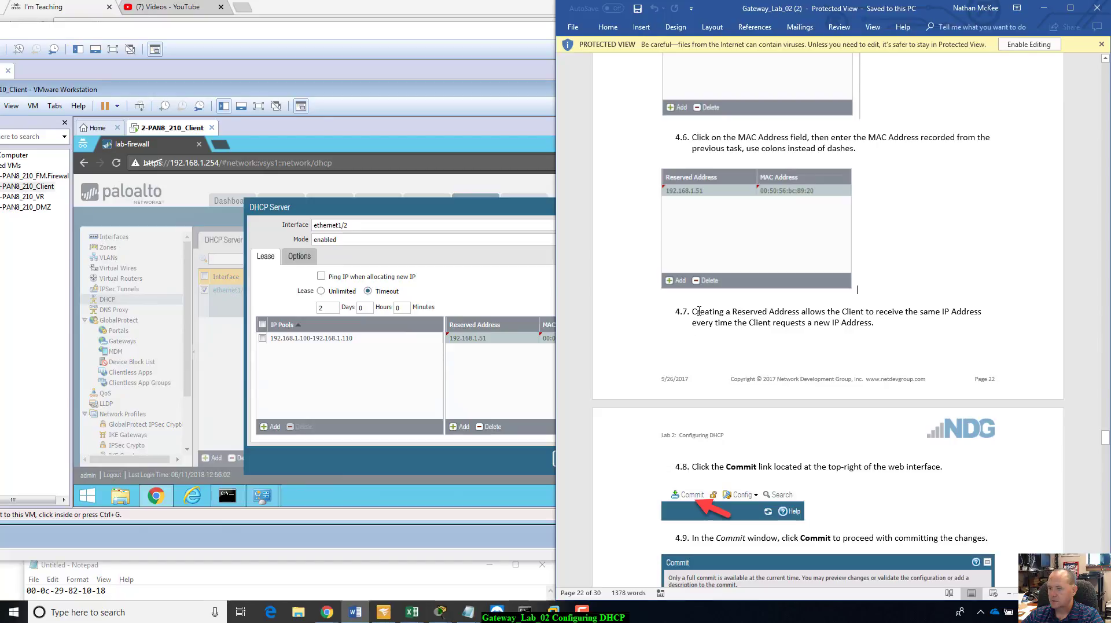
{"action": "scroll", "coordinate": [880, 307], "scroll_direction": "down", "scroll_amount": 4}
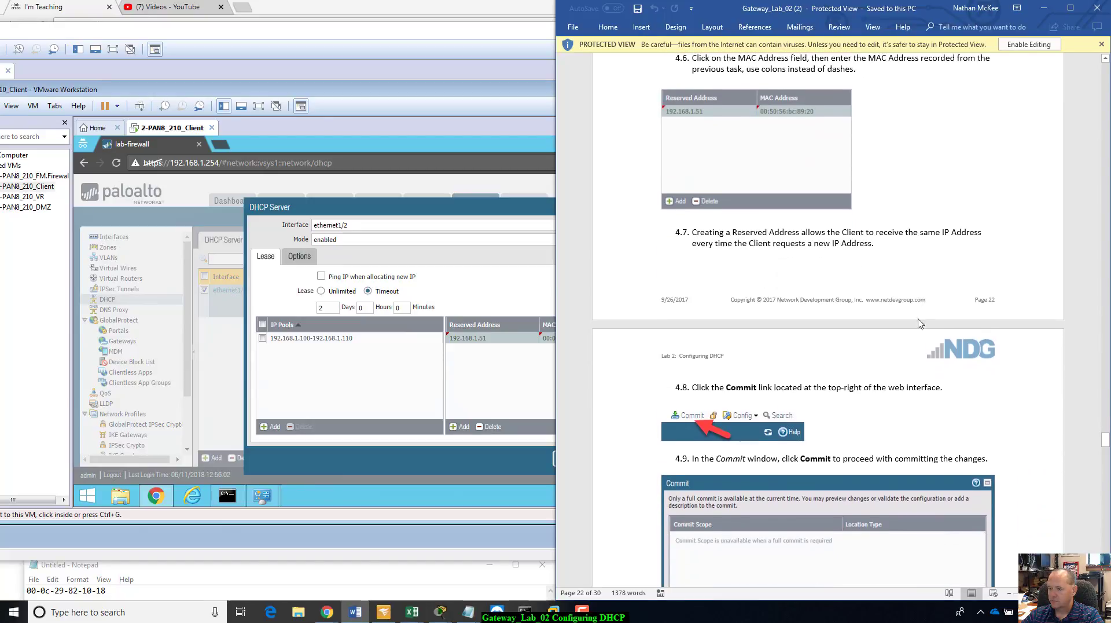
{"action": "left_click", "coordinate": [503, 271]}
{"action": "left_click", "coordinate": [572, 460]}
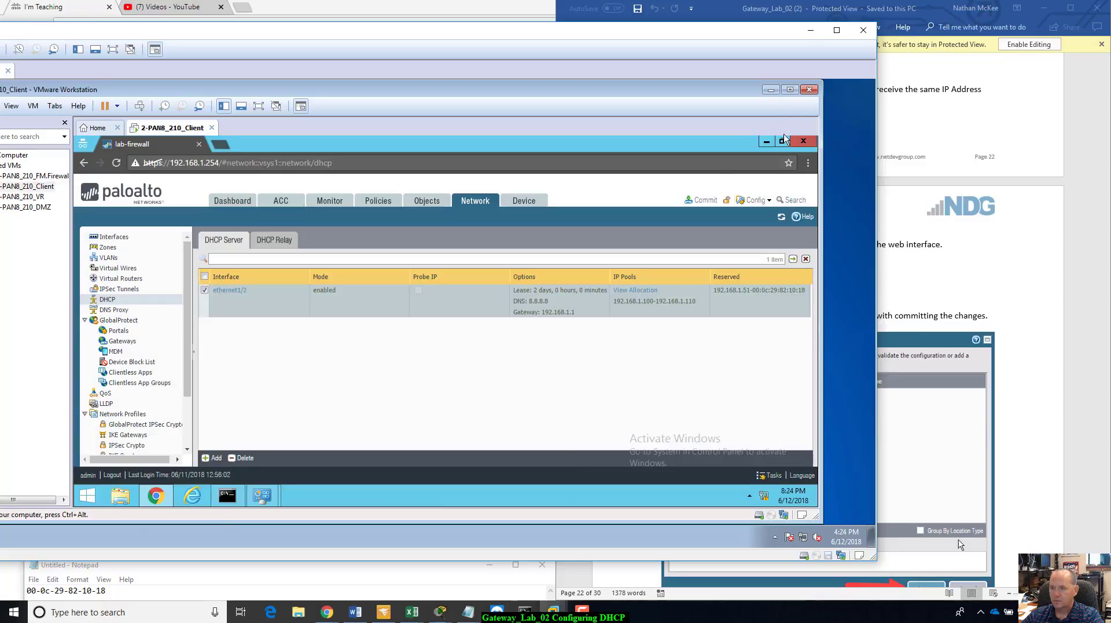
Commit all changes on the firewall, and read instructions 4.9 to 4.13 in the lab document
{"action": "left_click", "coordinate": [706, 200]}
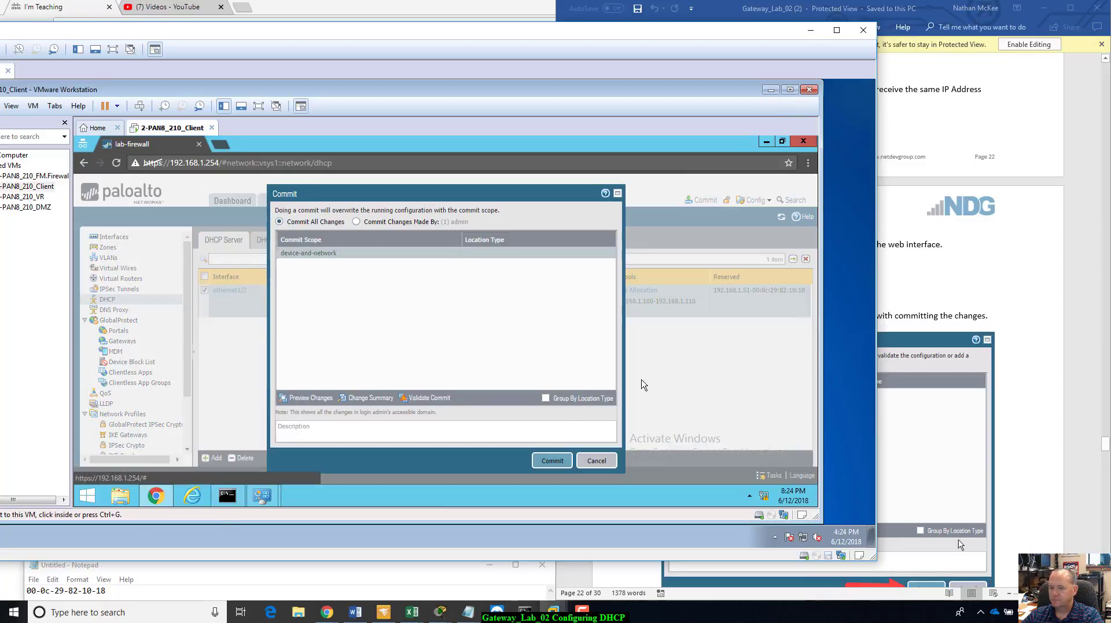
{"action": "left_click", "coordinate": [551, 463]}
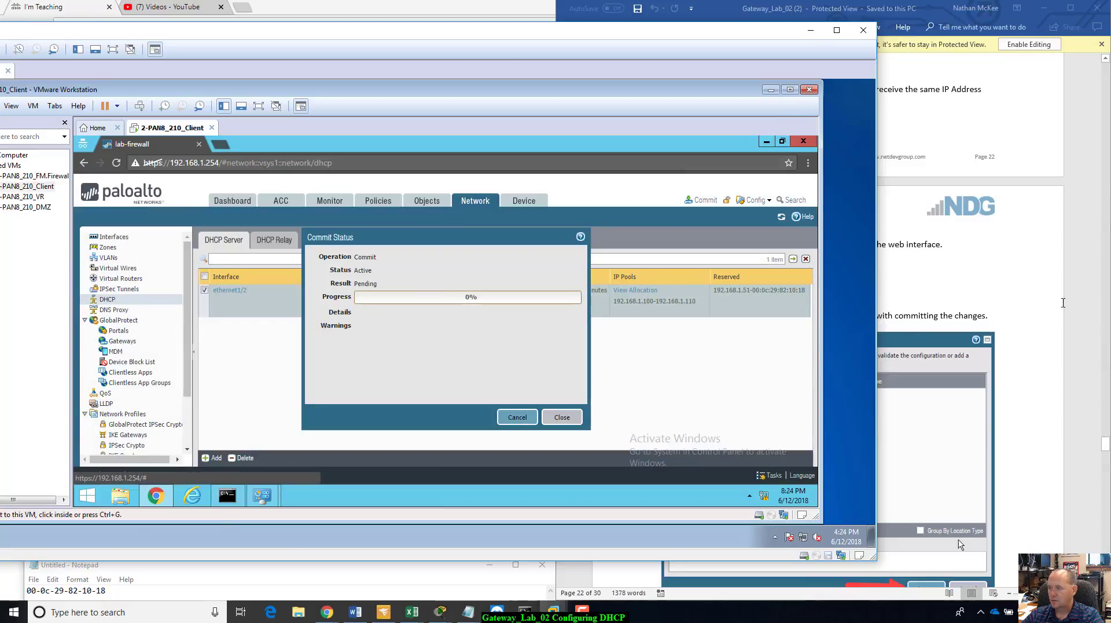
{"action": "left_click", "coordinate": [1052, 300]}
{"action": "scroll", "coordinate": [1052, 300], "scroll_direction": "down", "scroll_amount": 7}
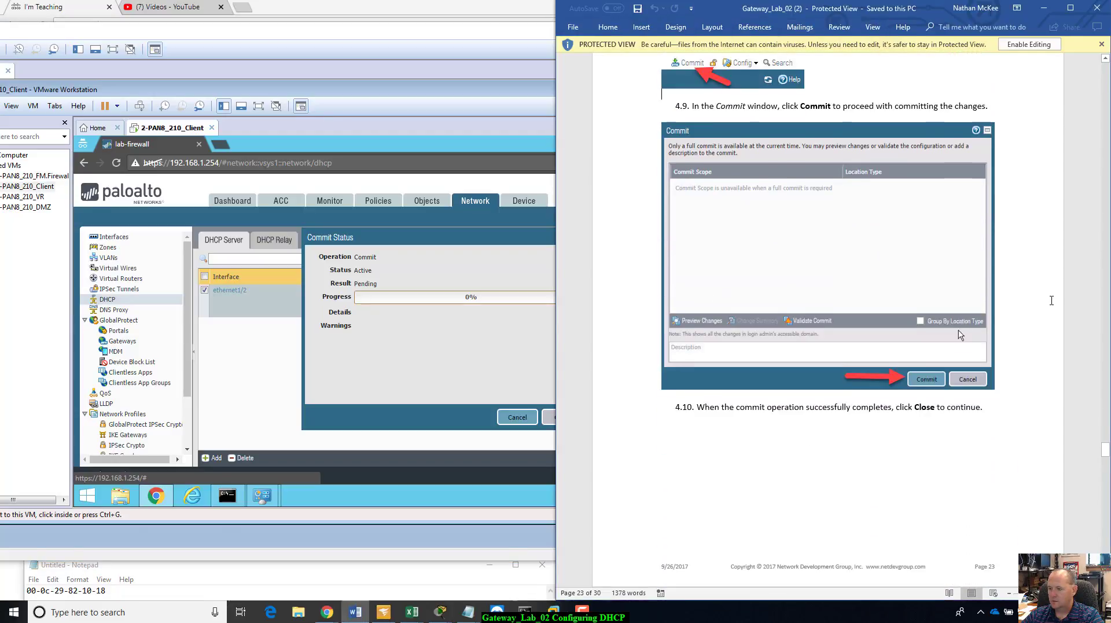
{"action": "scroll", "coordinate": [1052, 300], "scroll_direction": "down", "scroll_amount": 2}
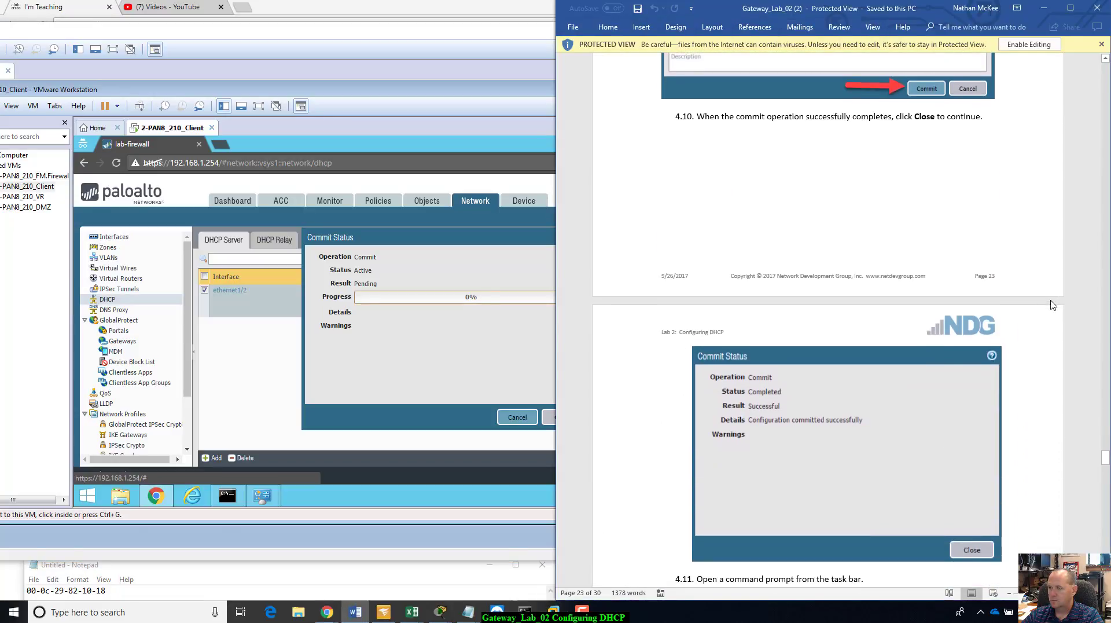
{"action": "scroll", "coordinate": [1052, 305], "scroll_direction": "down", "scroll_amount": 3}
{"action": "scroll", "coordinate": [1051, 300], "scroll_direction": "down", "scroll_amount": 5}
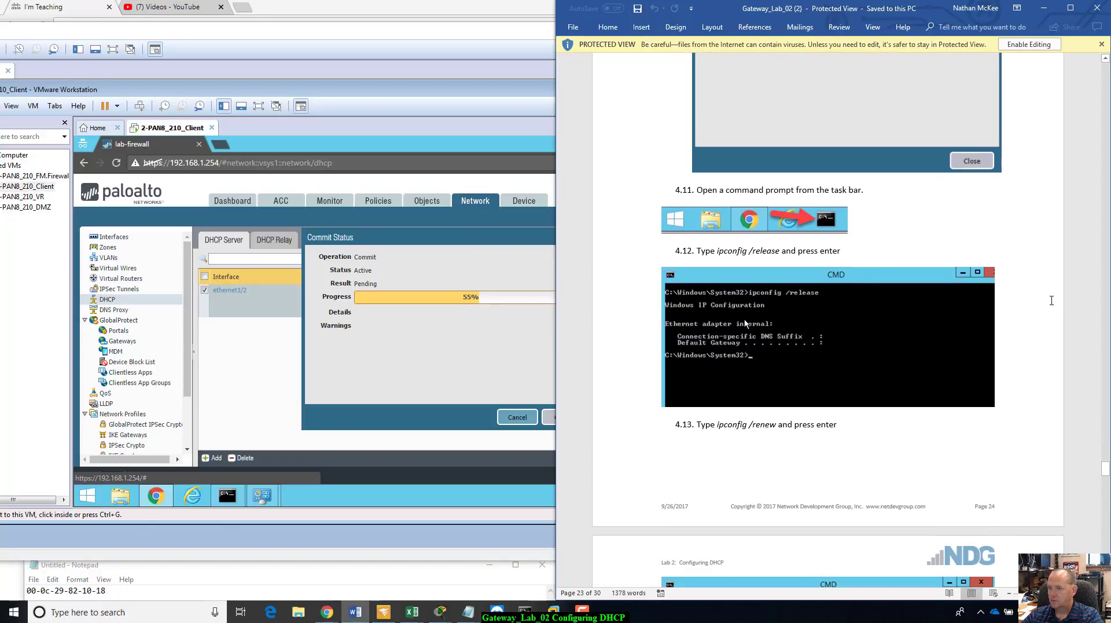
{"action": "scroll", "coordinate": [1051, 300], "scroll_direction": "up", "scroll_amount": 1}
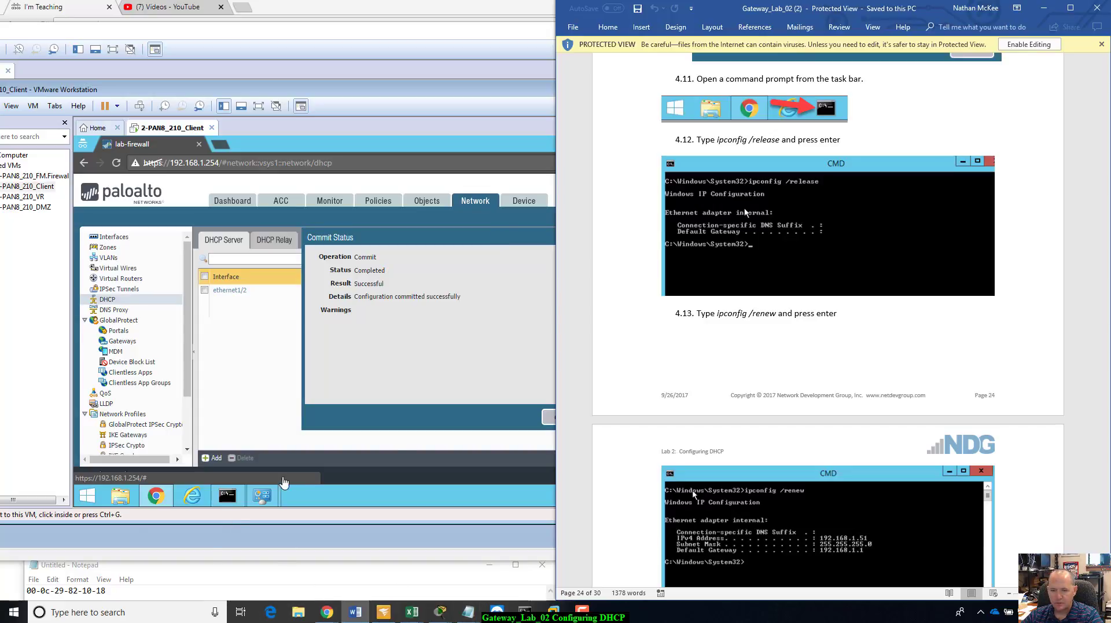
Close the firewall's commit status, and bring up the client's command prompt as a movable, non-maximized window
{"action": "left_click", "coordinate": [442, 105]}
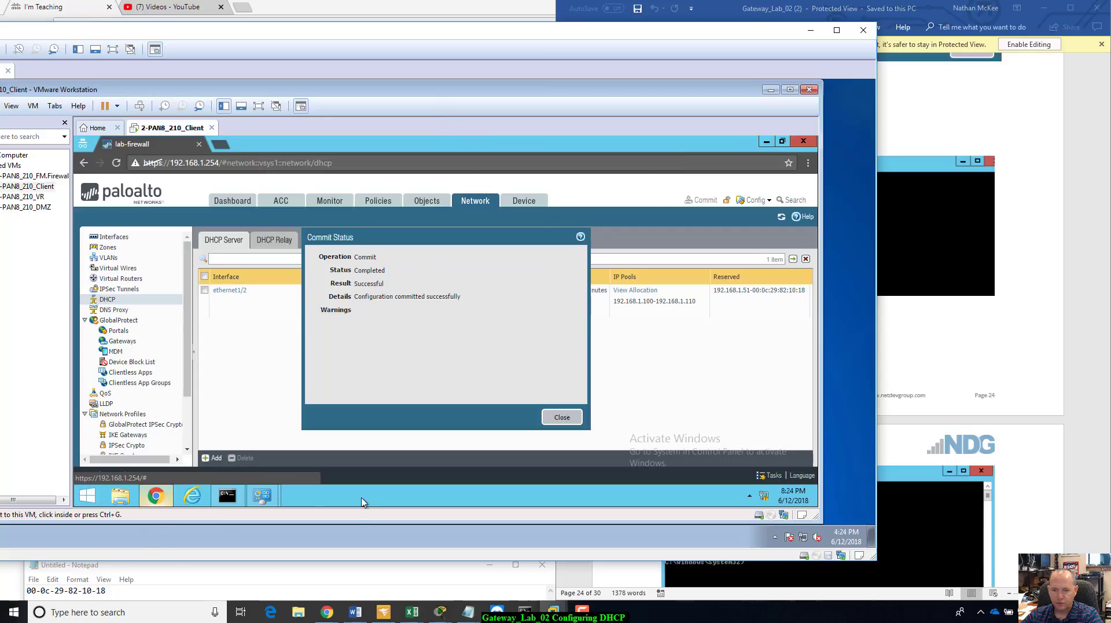
{"action": "left_click", "coordinate": [554, 427]}
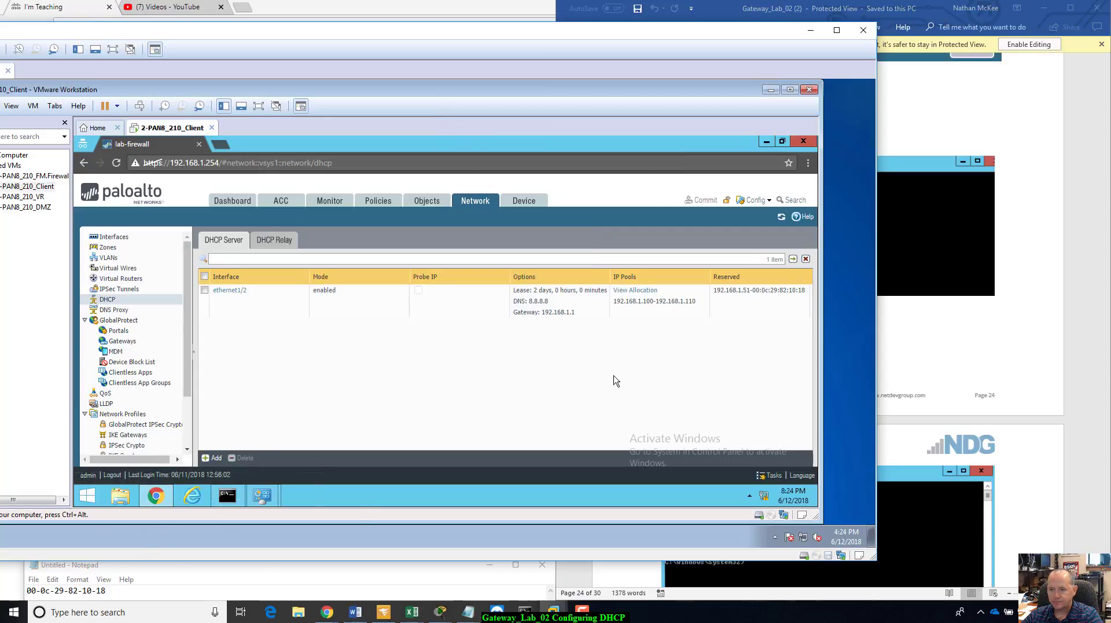
{"action": "left_click", "coordinate": [230, 502]}
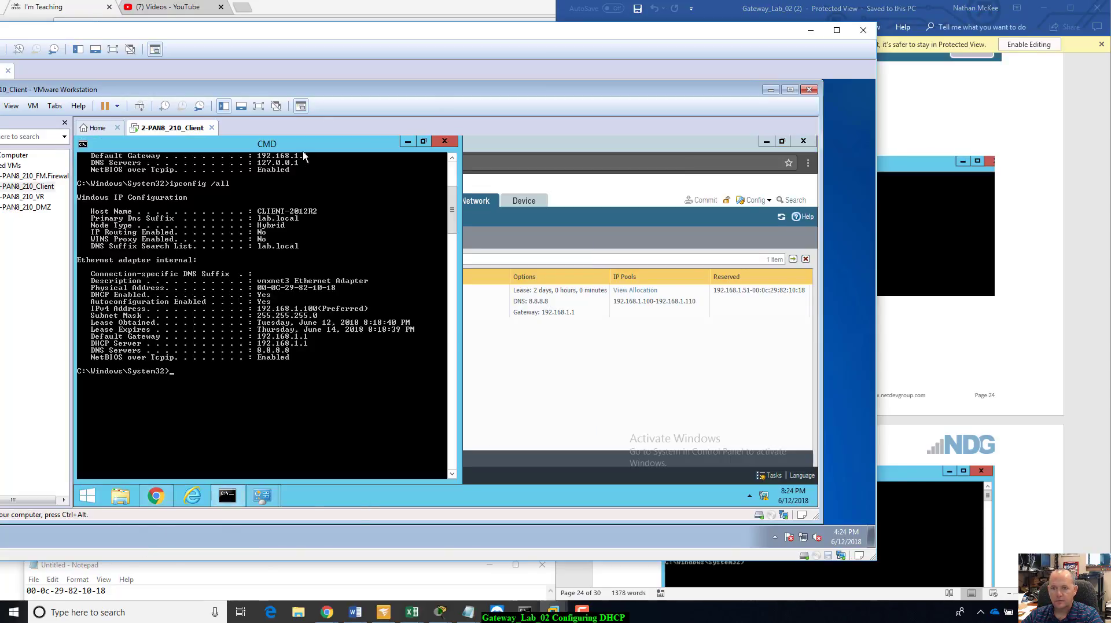
{"action": "left_click_drag", "start_coordinate": [306, 153], "coordinate": [357, 162]}
Check instruction 4.12 in the lab document, and run ipconfig /release in the client's command prompt
{"action": "left_click", "coordinate": [1041, 167]}
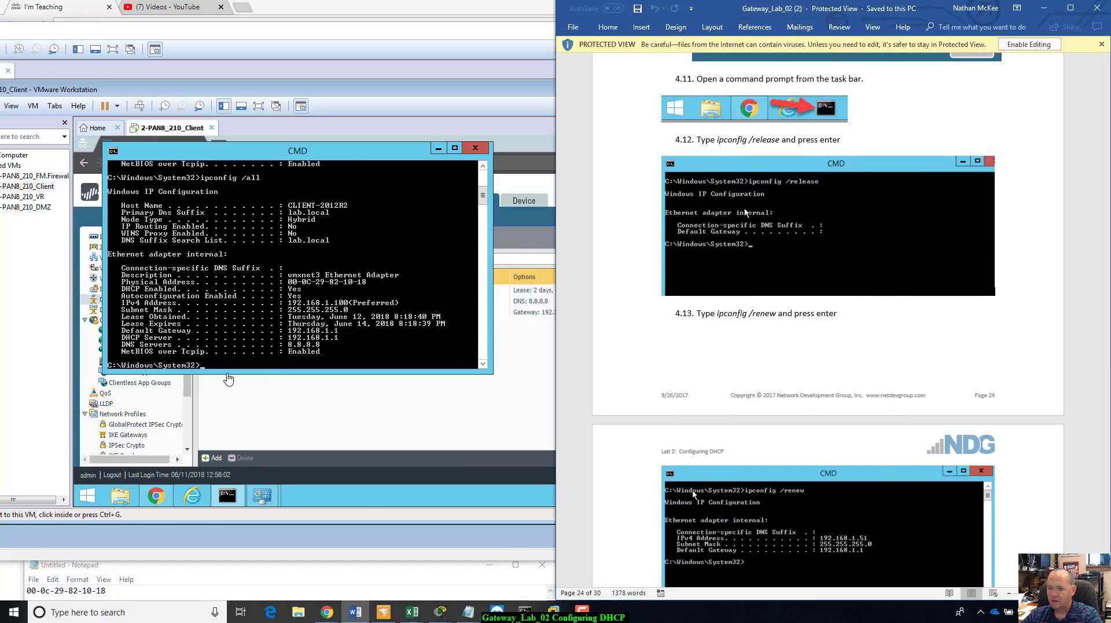
{"action": "left_click", "coordinate": [230, 369]}
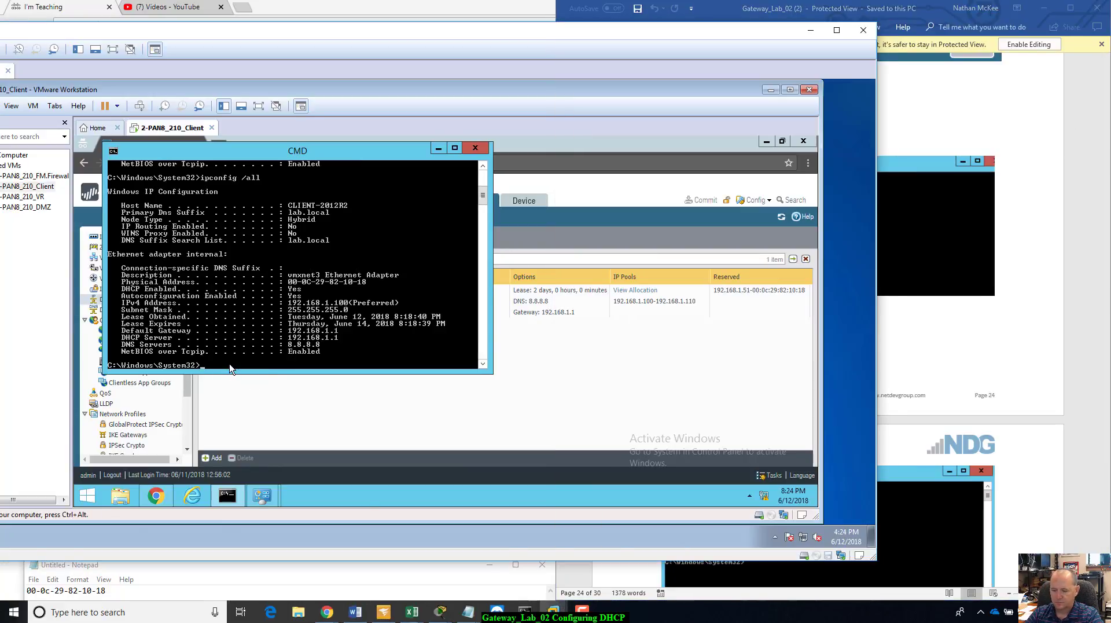
{"action": "type", "text": "ipconfig /"}
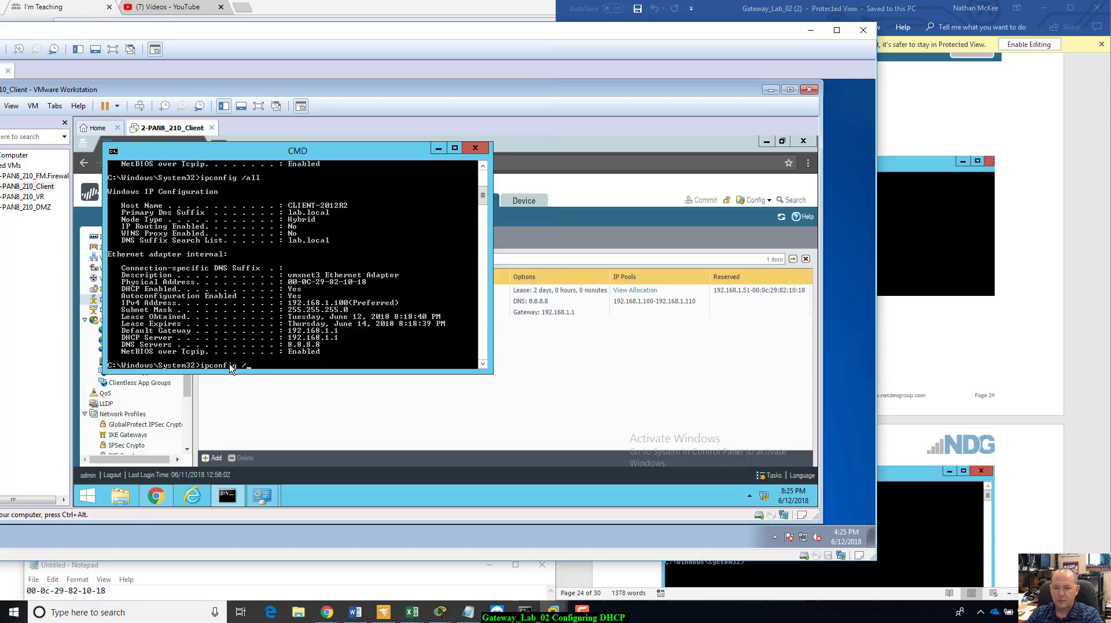
{"action": "left_click", "coordinate": [1019, 139]}
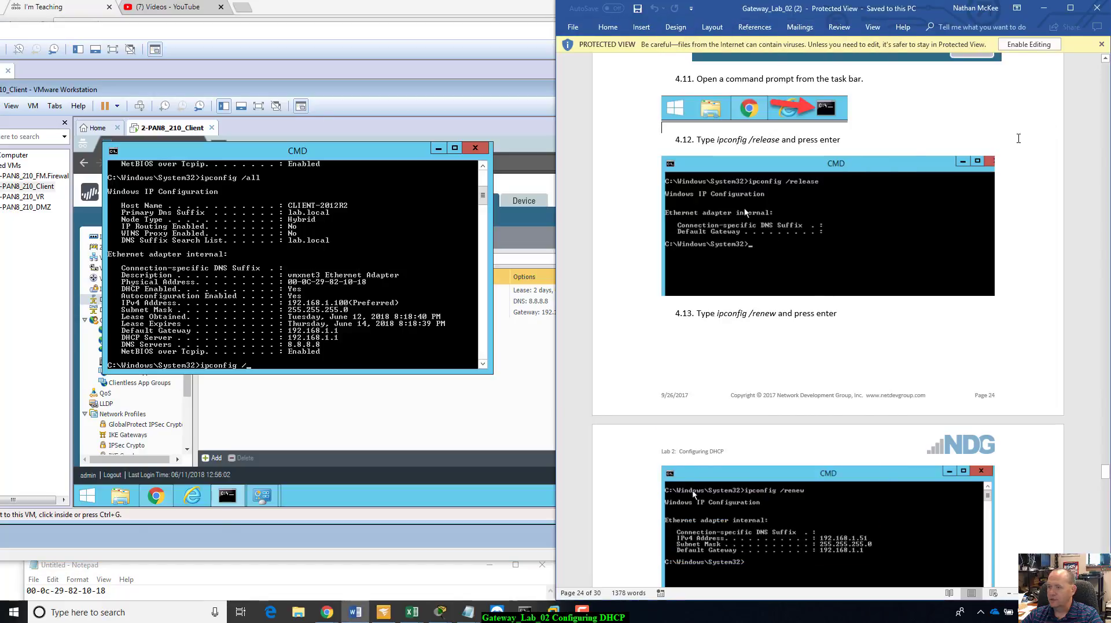
{"action": "type", "text": "config /"}
{"action": "left_click", "coordinate": [259, 370]}
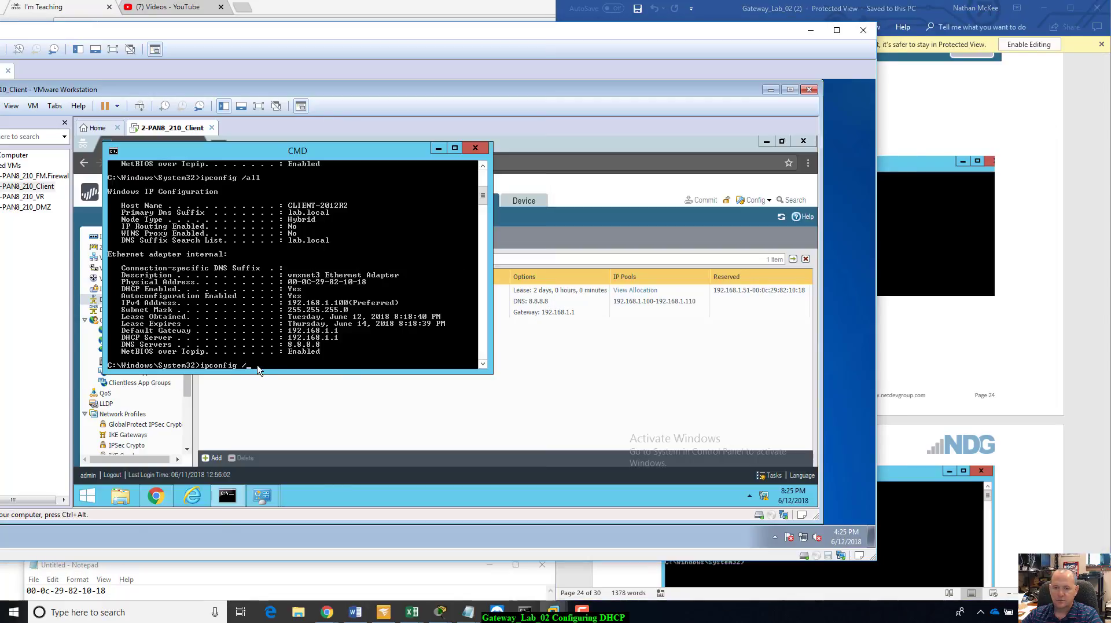
{"action": "type", "text": "release"}
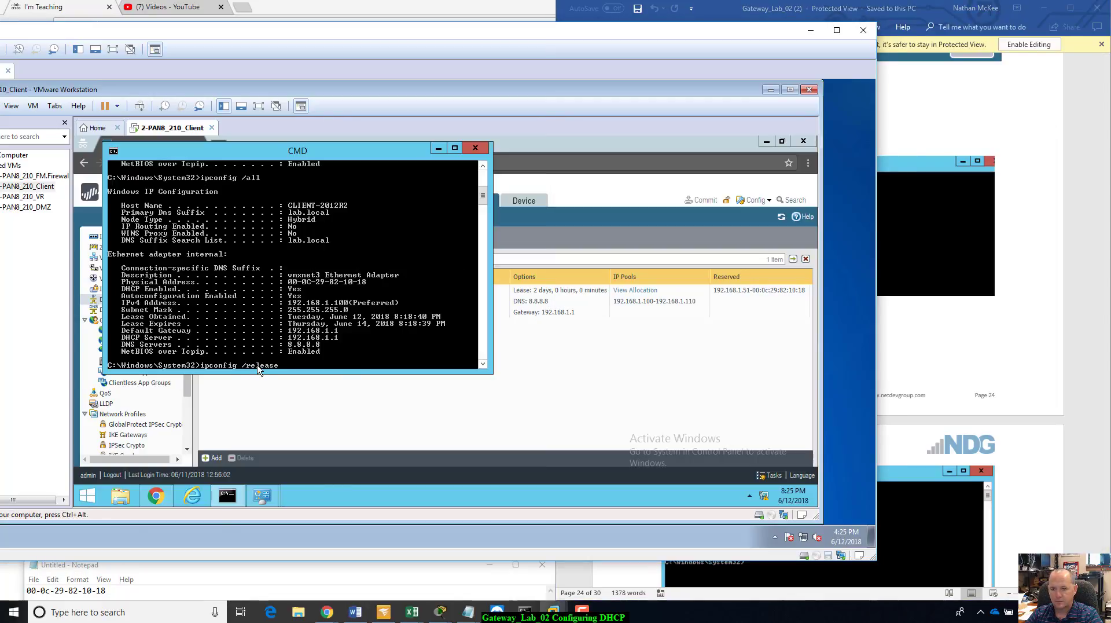
{"action": "key", "text": "Return"}
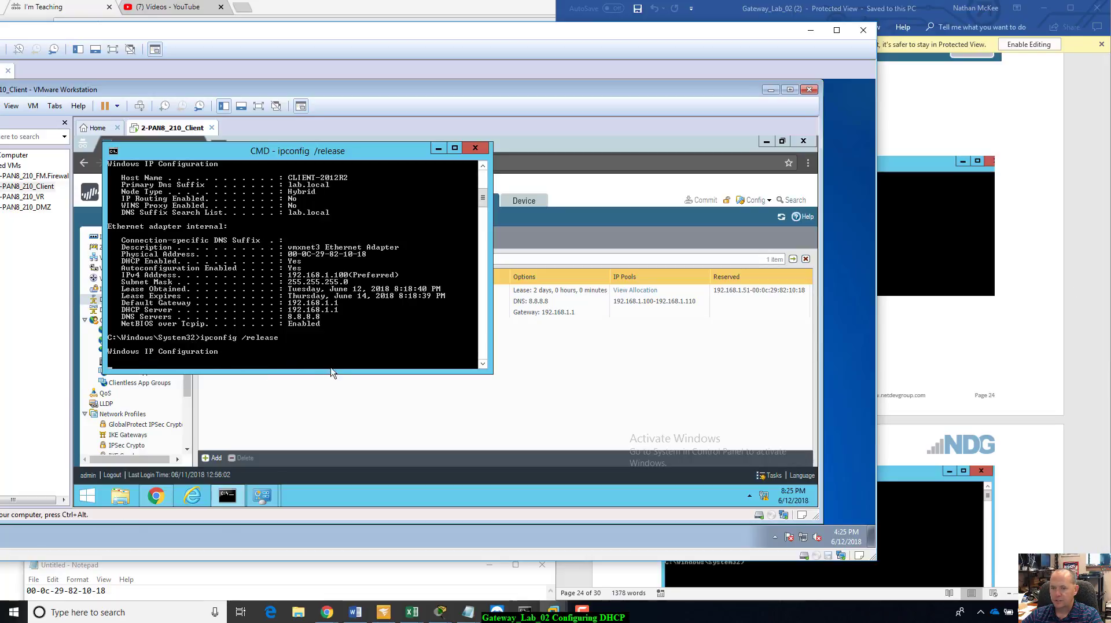
Check instruction 4.13 in the lab document, and run ipconfig /renew in the client's command prompt
{"action": "left_click", "coordinate": [1023, 187]}
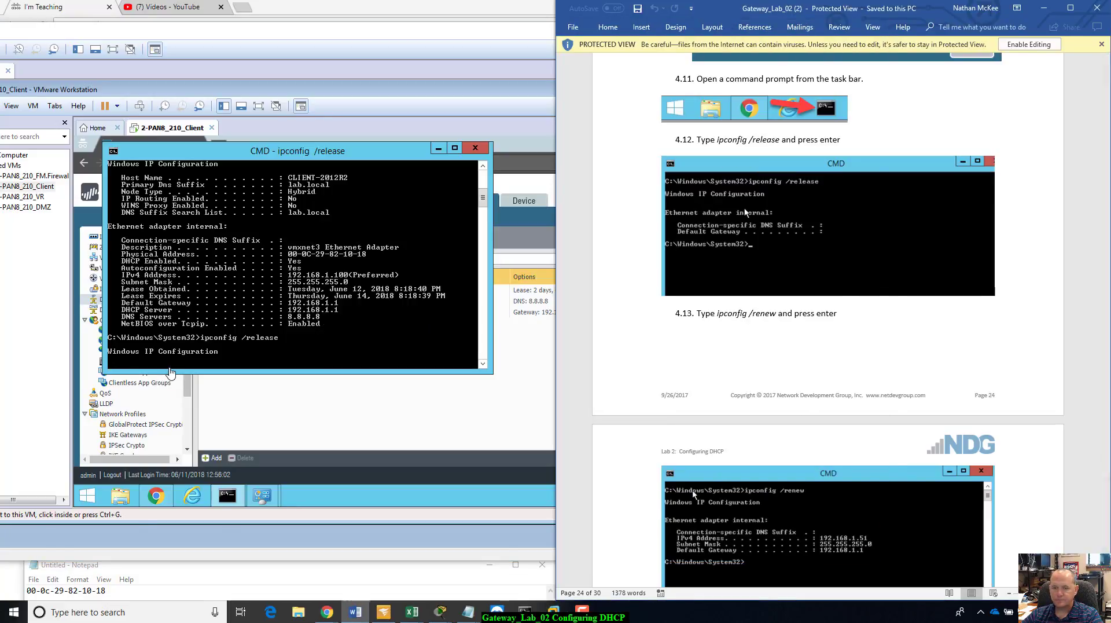
{"action": "left_click", "coordinate": [172, 369]}
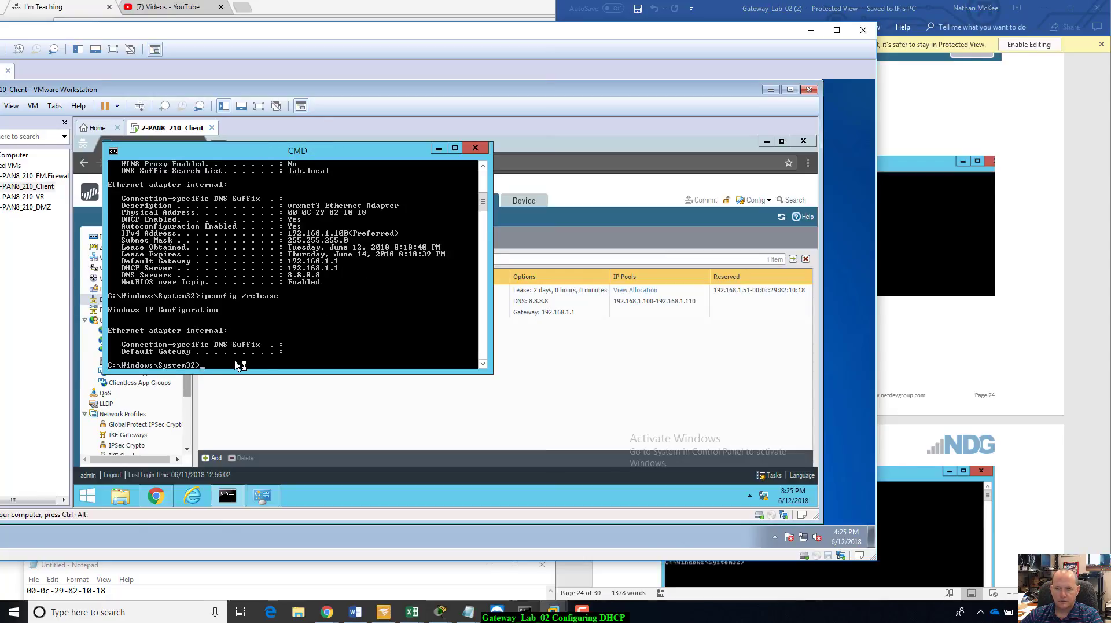
{"action": "key", "text": "Up"}
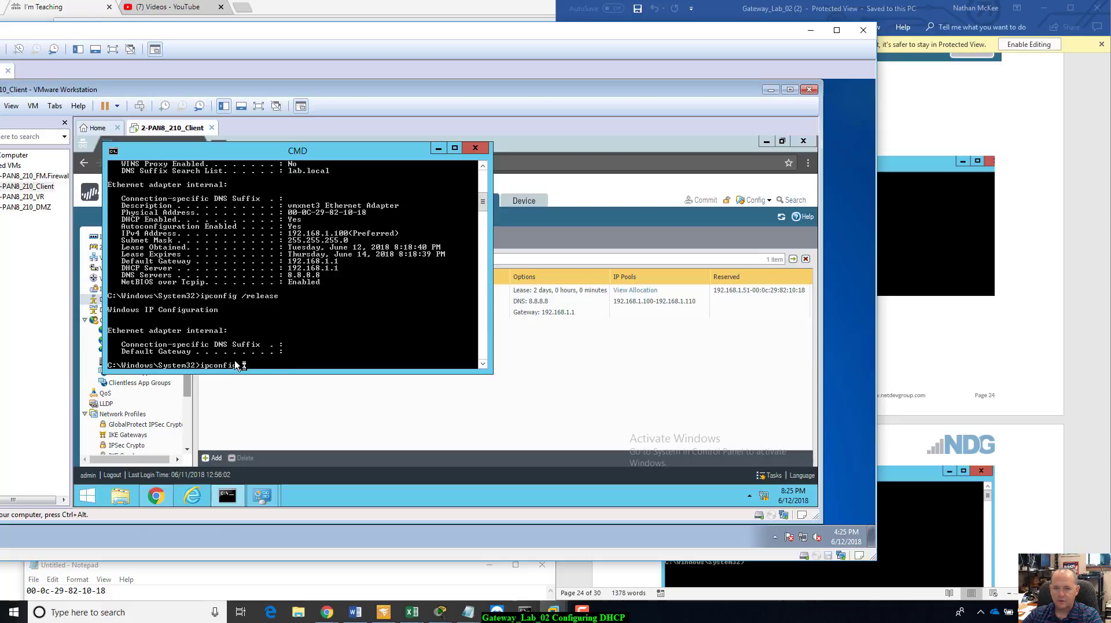
{"action": "type", "text": "/renew"}
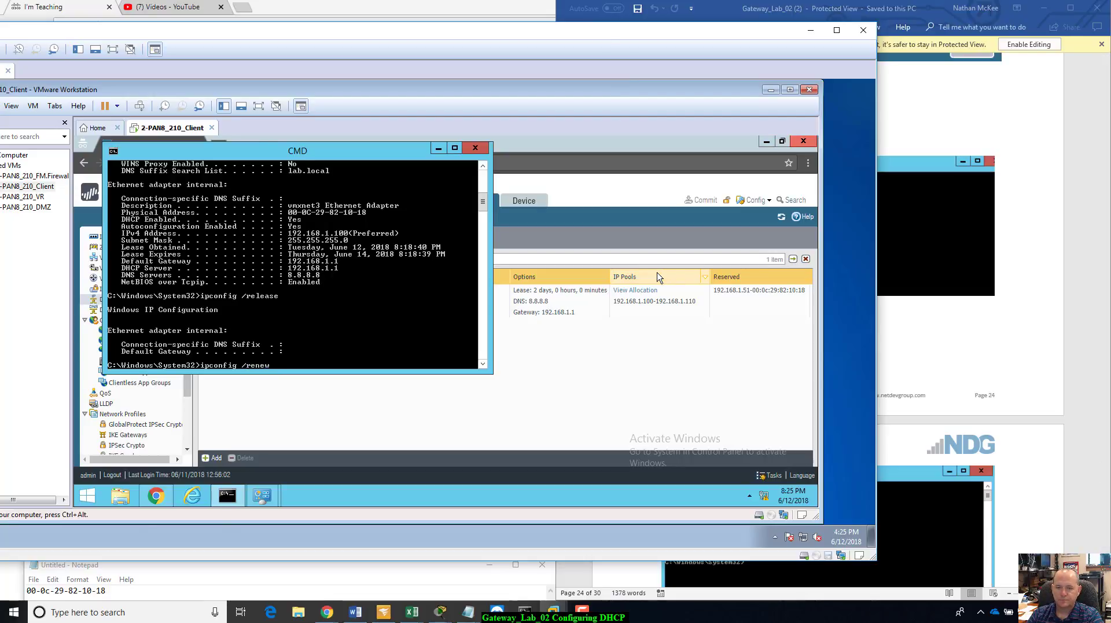
{"action": "key", "text": "Return"}
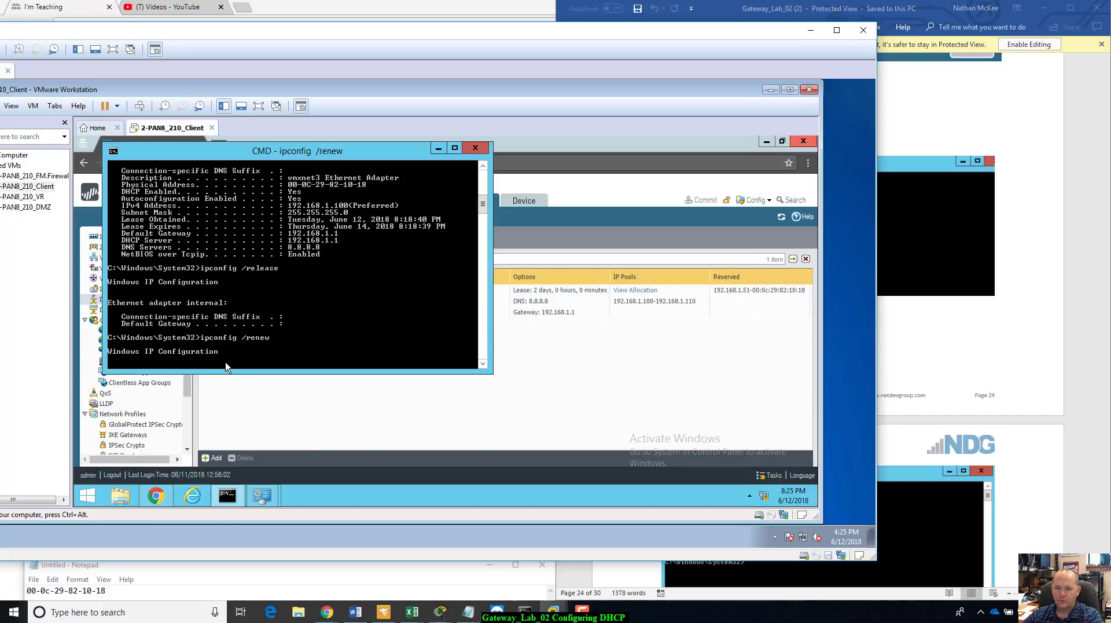
{"action": "left_click", "coordinate": [1043, 372]}
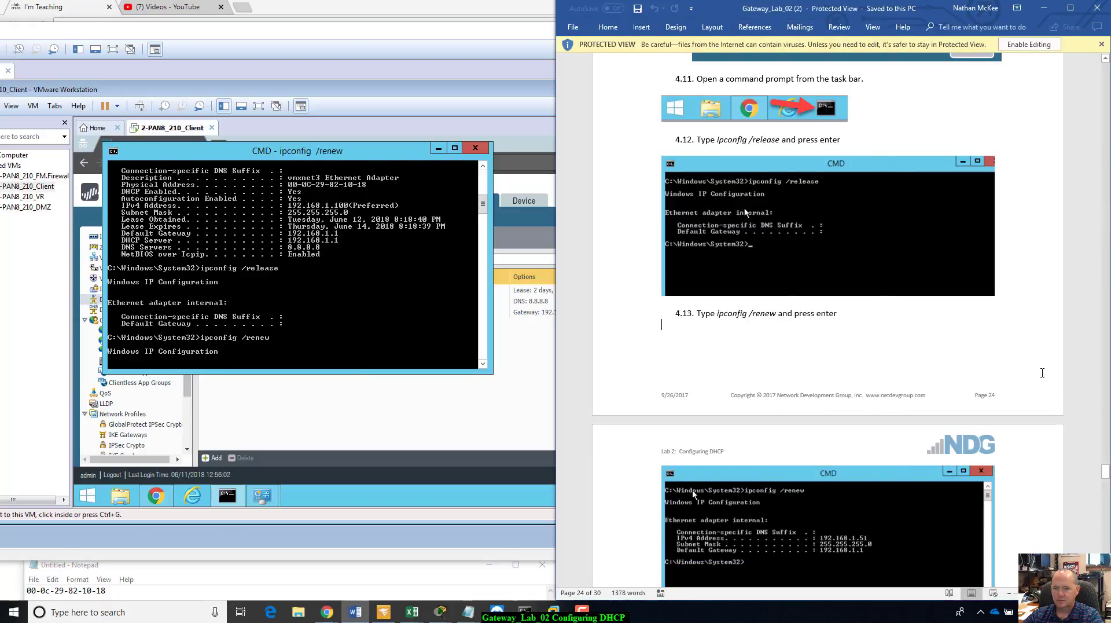
{"action": "left_click", "coordinate": [508, 346]}
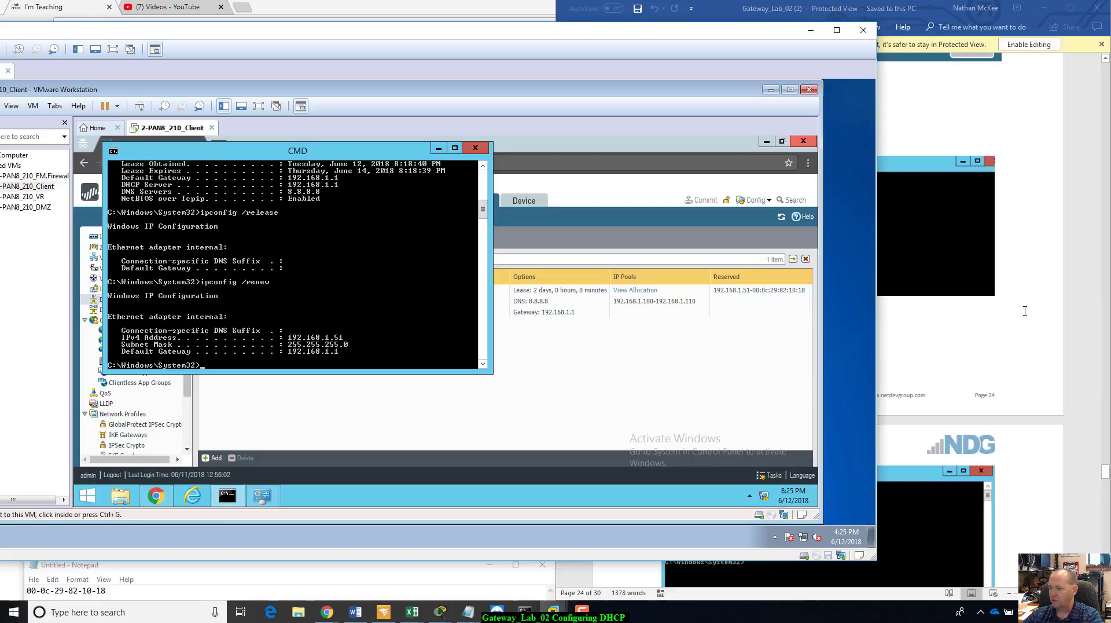
Read instructions 4.14 to 5.3 in the lab document, covering the lease check and the firewall's outside interface
{"action": "left_click", "coordinate": [1003, 304]}
{"action": "scroll", "coordinate": [1026, 315], "scroll_direction": "down", "scroll_amount": 3}
{"action": "scroll", "coordinate": [1026, 316], "scroll_direction": "down", "scroll_amount": 5}
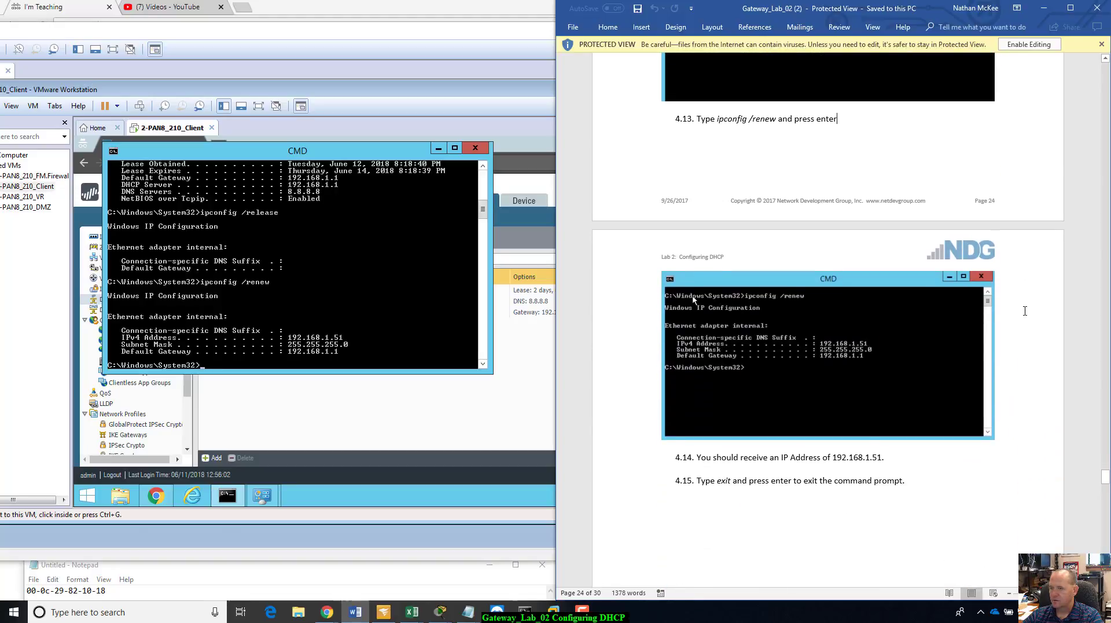
{"action": "scroll", "coordinate": [1087, 252], "scroll_direction": "down", "scroll_amount": 8}
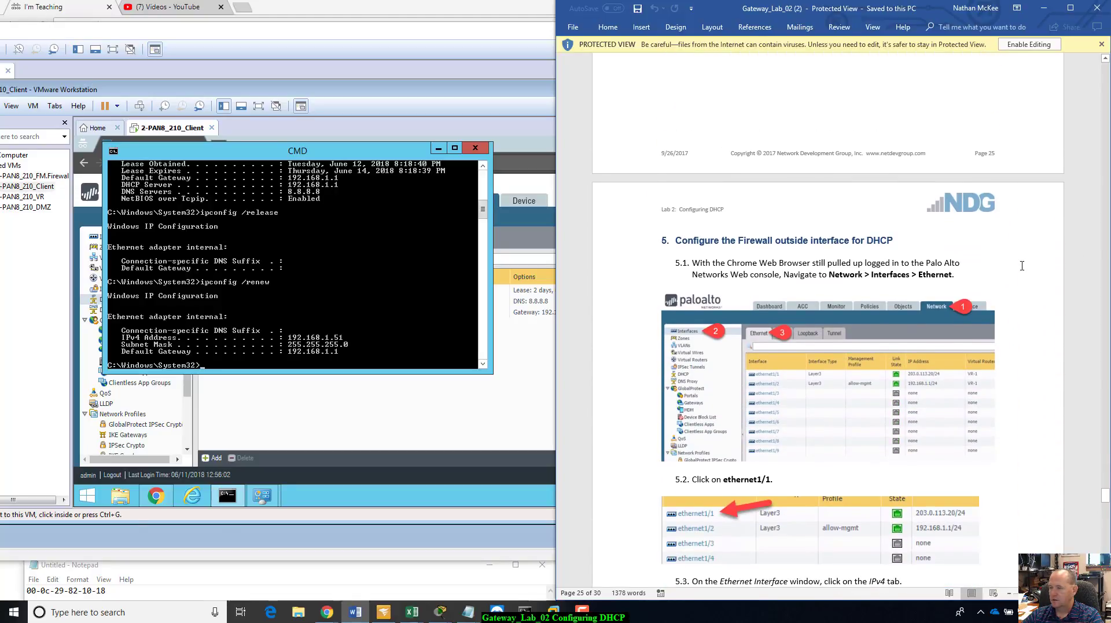
{"action": "scroll", "coordinate": [1023, 266], "scroll_direction": "down", "scroll_amount": 4}
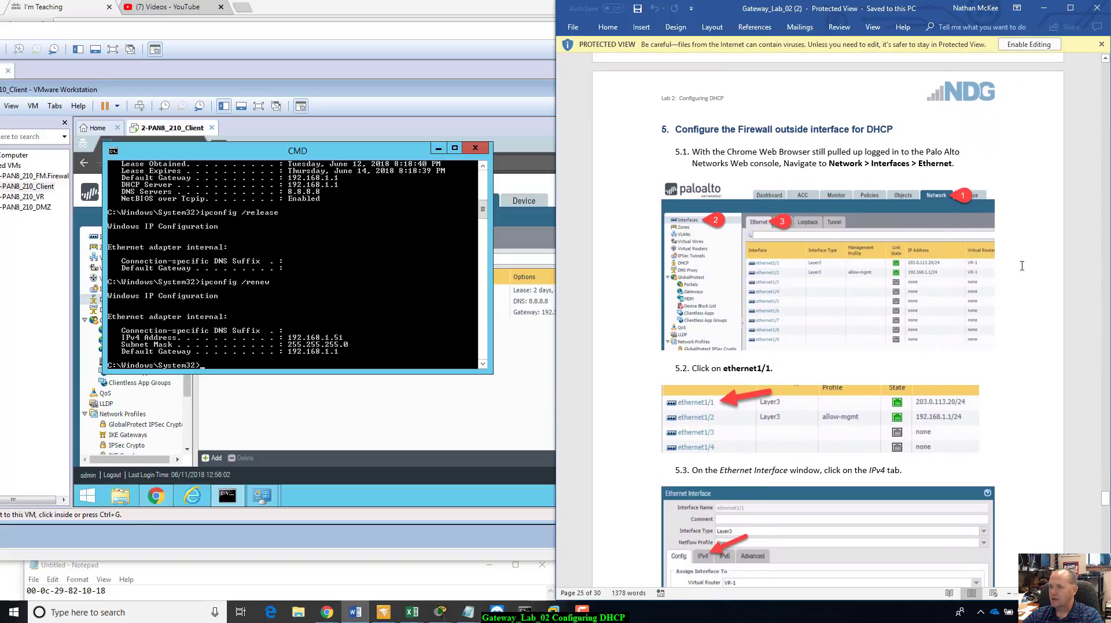
{"action": "scroll", "coordinate": [1022, 265], "scroll_direction": "down", "scroll_amount": 1}
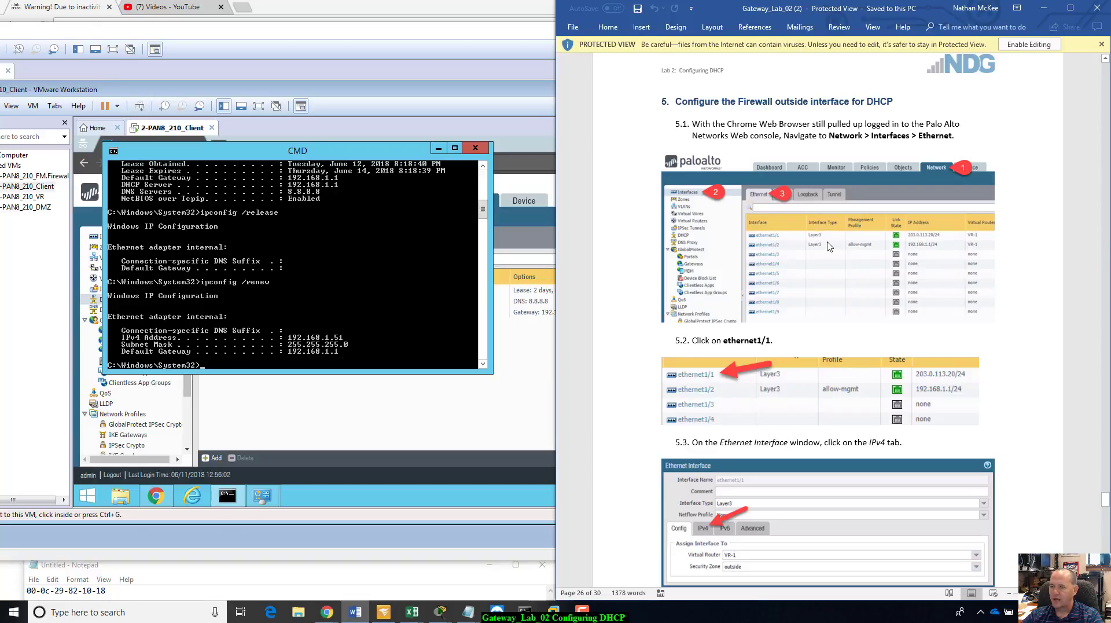
Close the client's command prompt, and show the firewall's Ethernet interfaces list
{"action": "left_click", "coordinate": [524, 234]}
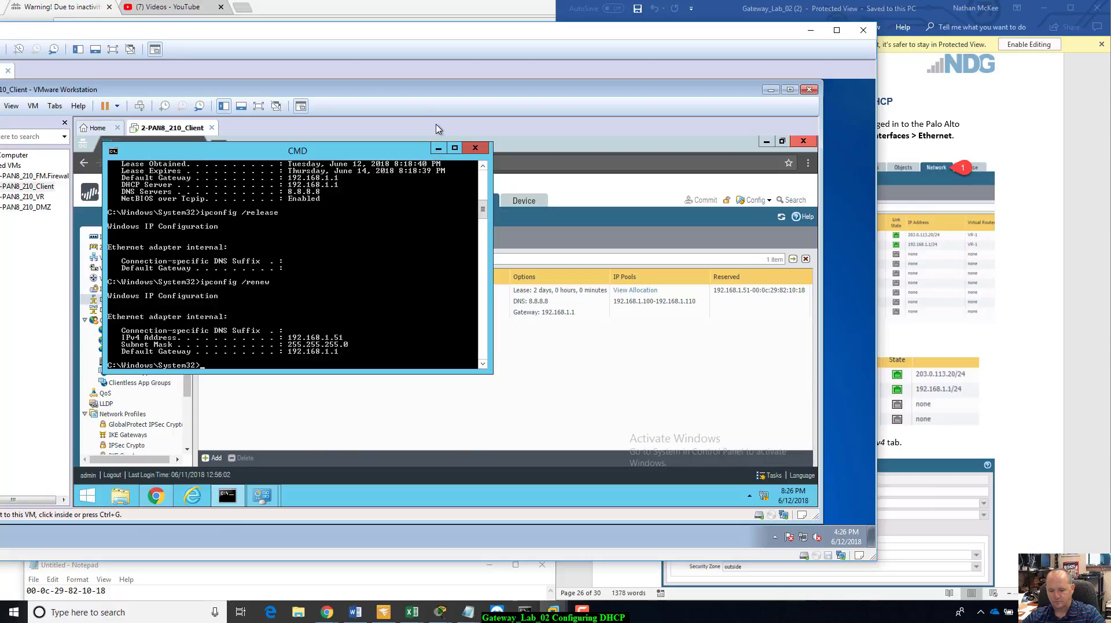
{"action": "left_click", "coordinate": [477, 148]}
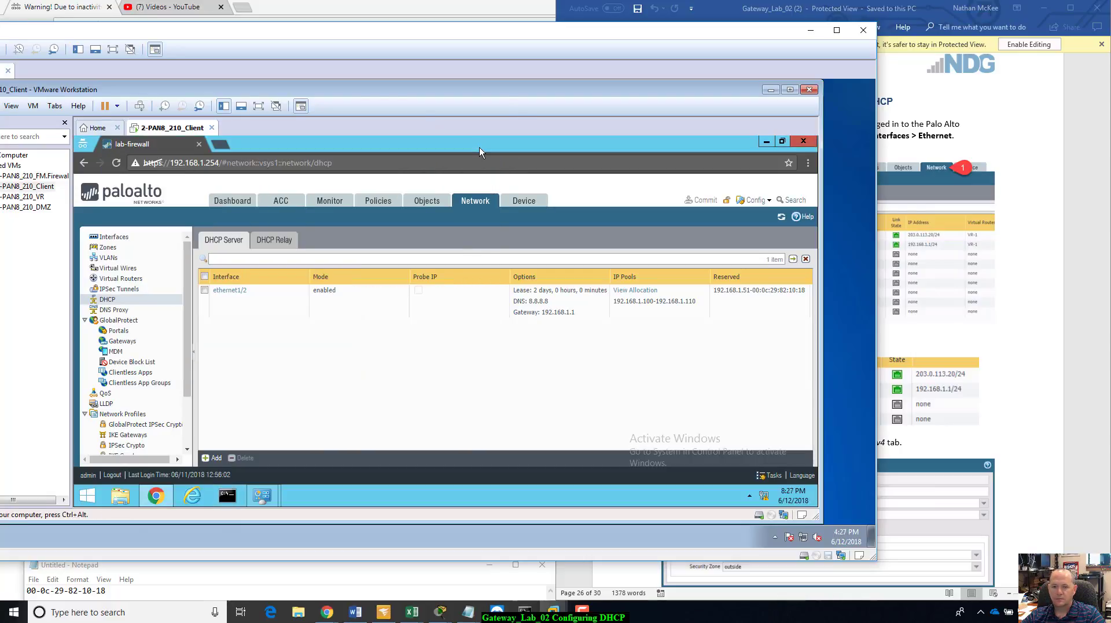
{"action": "left_click", "coordinate": [115, 238]}
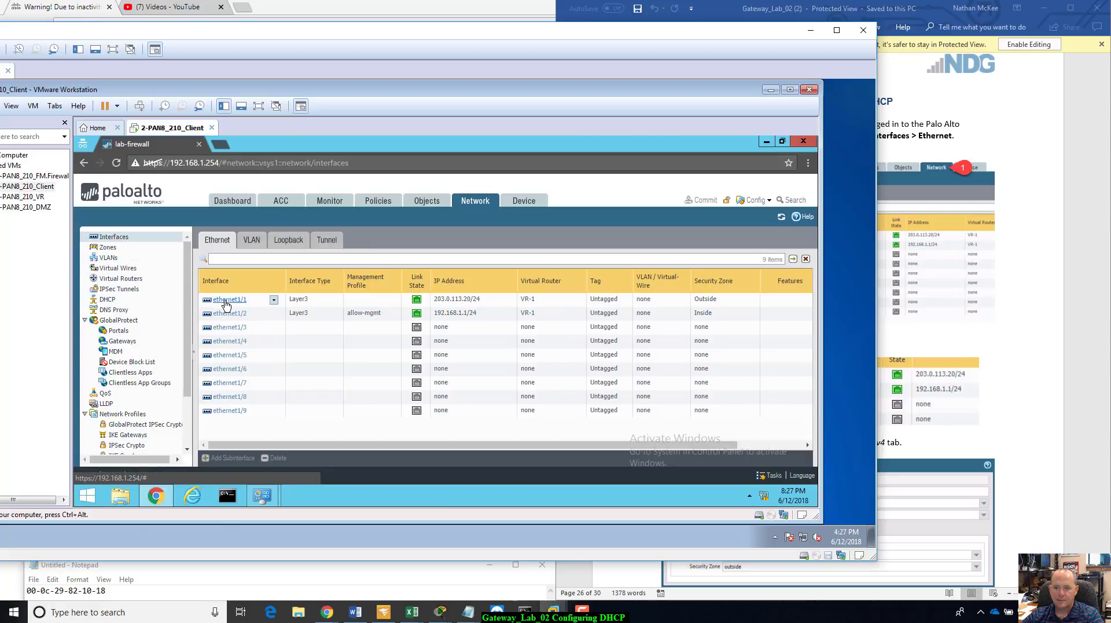
Check instructions 5.2 and 5.3 in the lab document, and open the ethernet1/1 interface for editing on the firewall
{"action": "left_click", "coordinate": [990, 123]}
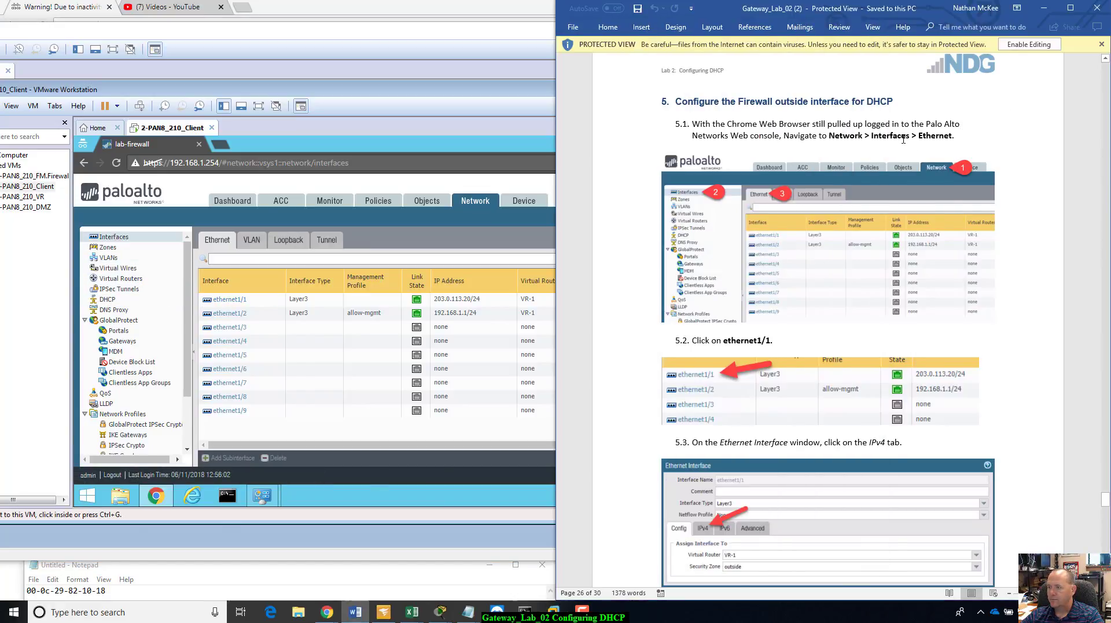
{"action": "scroll", "coordinate": [904, 139], "scroll_direction": "down", "scroll_amount": 5}
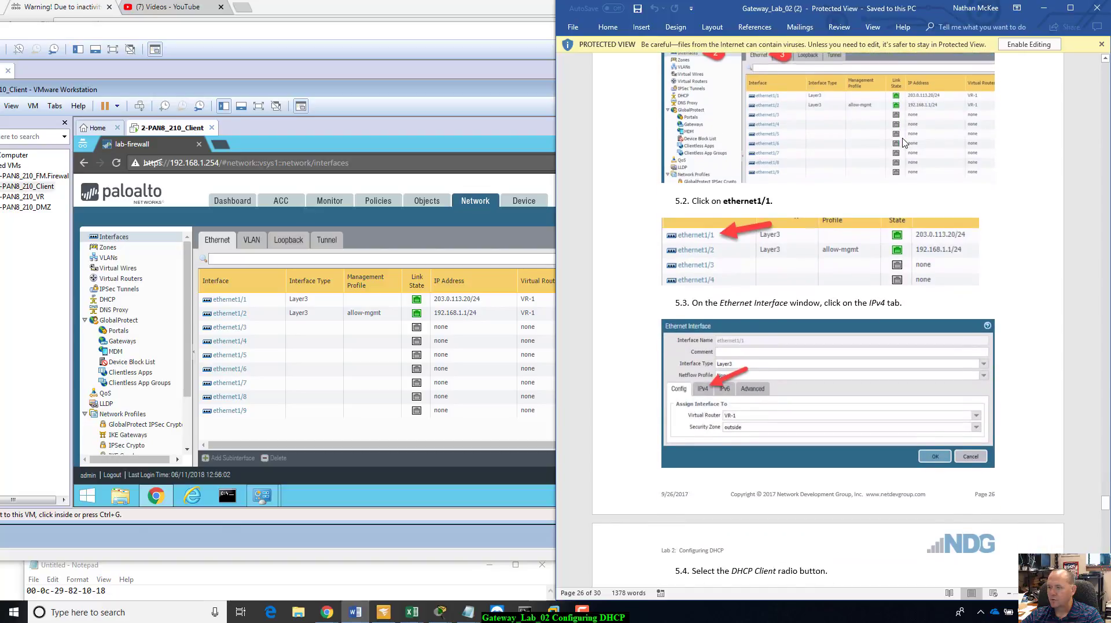
{"action": "left_click", "coordinate": [276, 280]}
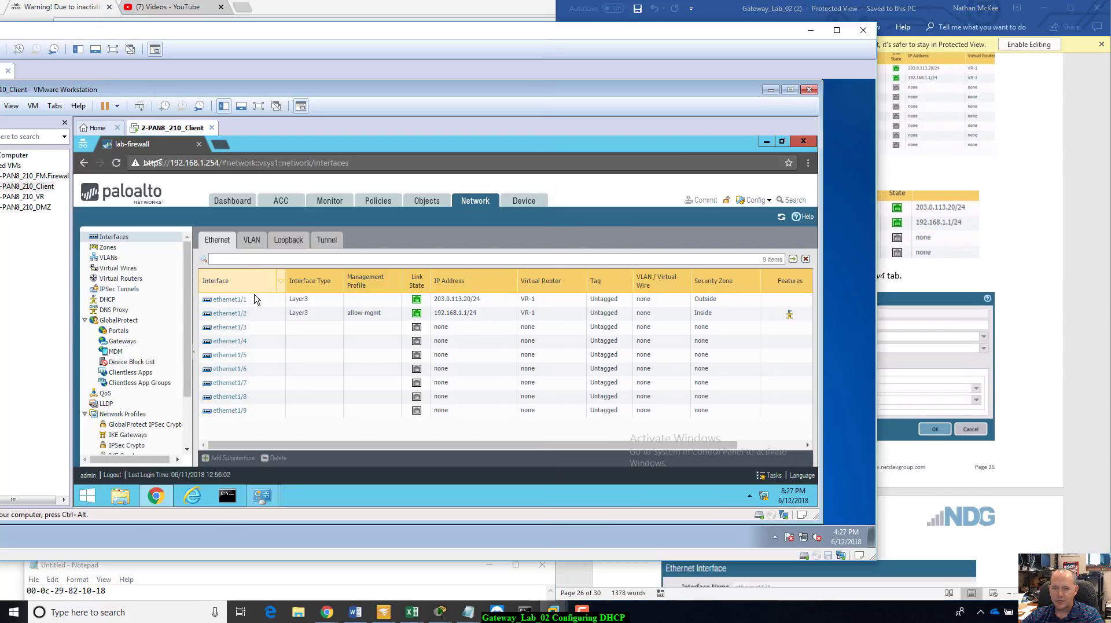
{"action": "left_click", "coordinate": [226, 301]}
{"action": "left_click", "coordinate": [226, 302]}
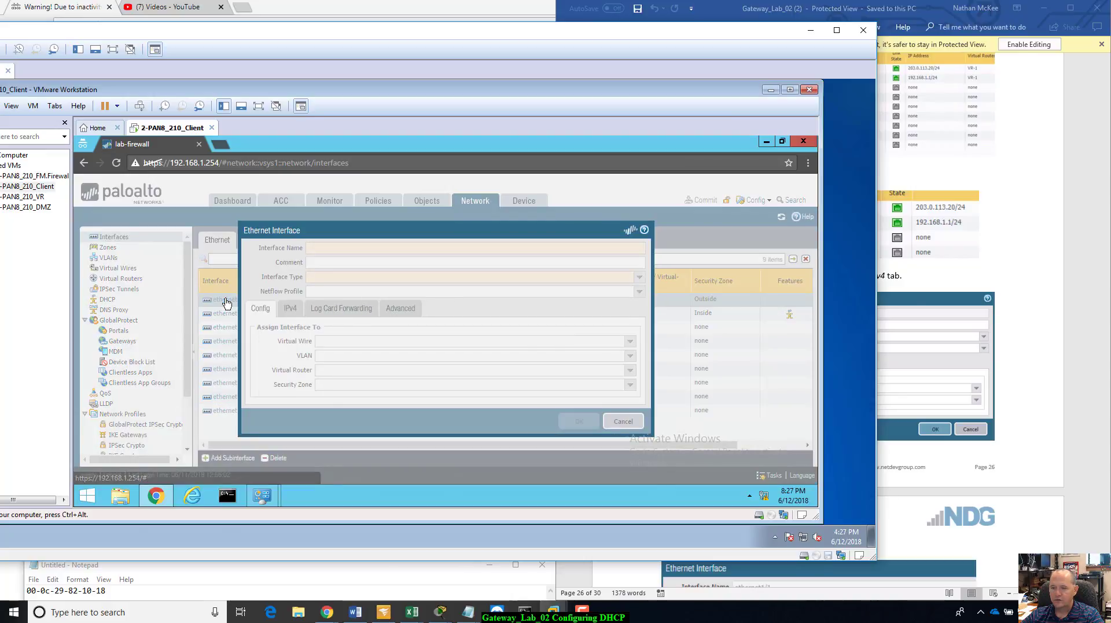
Check instructions 5.3 and 5.4 in the lab document, and set ethernet1/1's IPv4 type to DHCP Client
{"action": "left_click", "coordinate": [1025, 235]}
{"action": "scroll", "coordinate": [1025, 235], "scroll_direction": "down", "scroll_amount": 4}
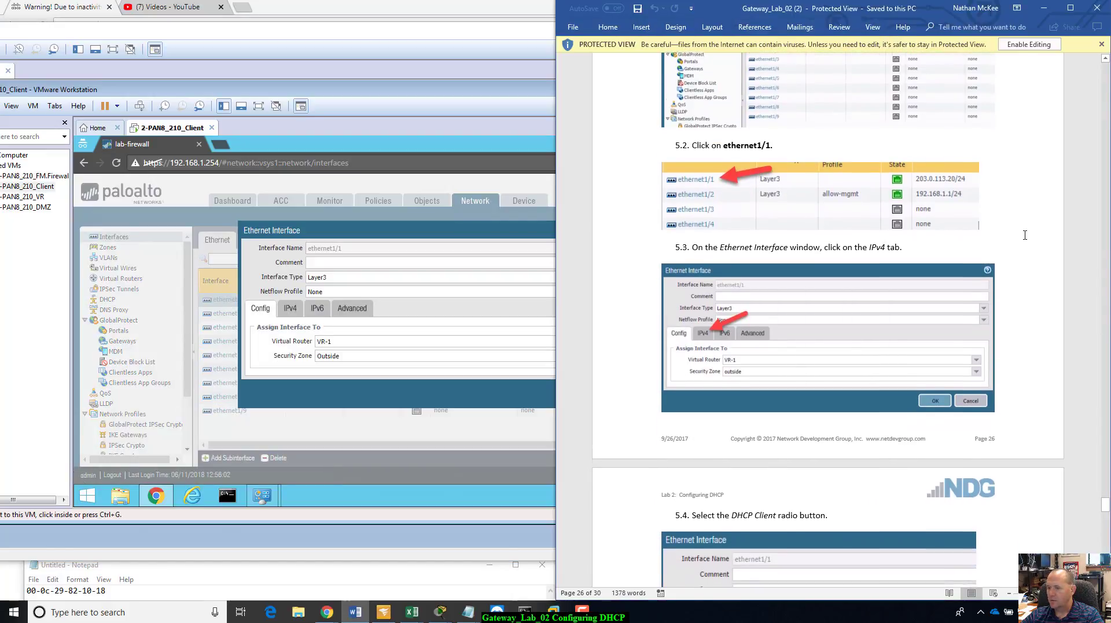
{"action": "scroll", "coordinate": [1026, 235], "scroll_direction": "up", "scroll_amount": 1}
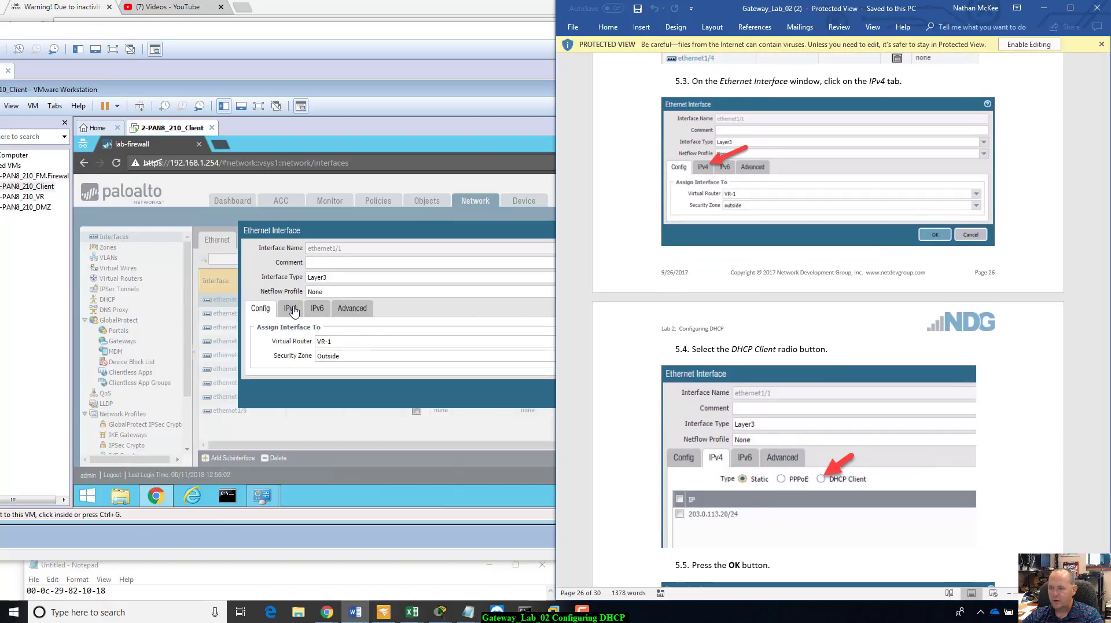
{"action": "left_click", "coordinate": [291, 312]}
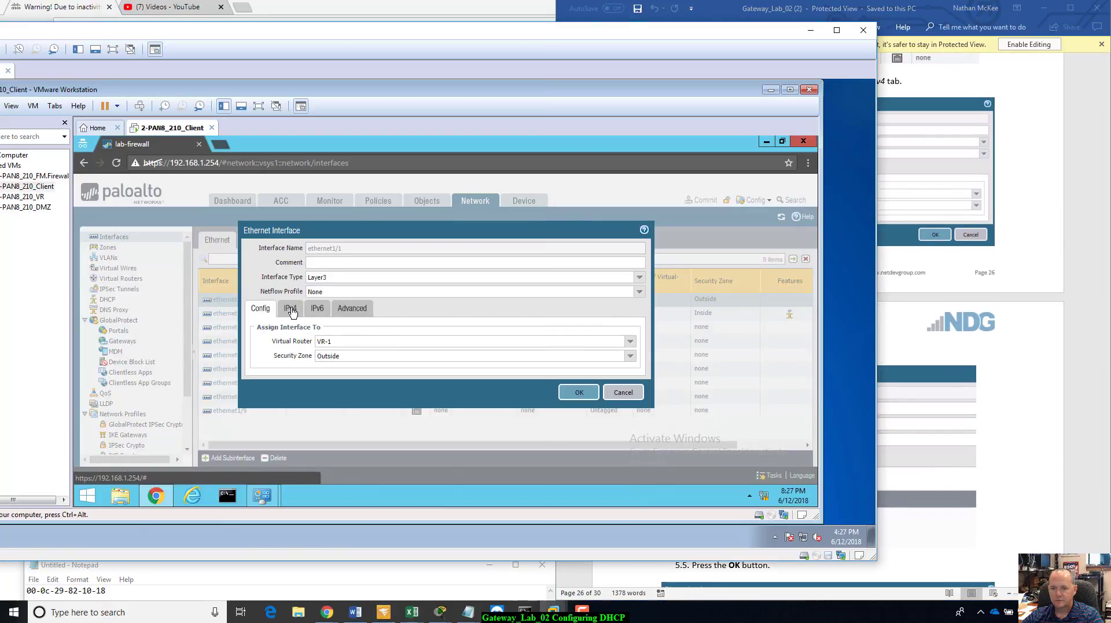
{"action": "left_click", "coordinate": [292, 312]}
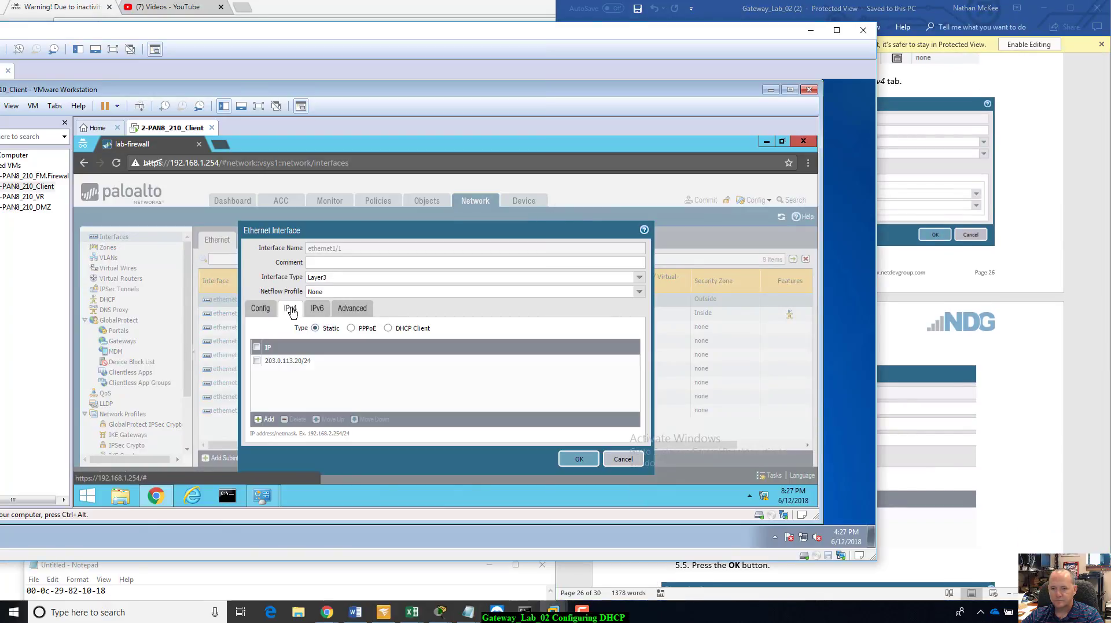
{"action": "left_click", "coordinate": [387, 329]}
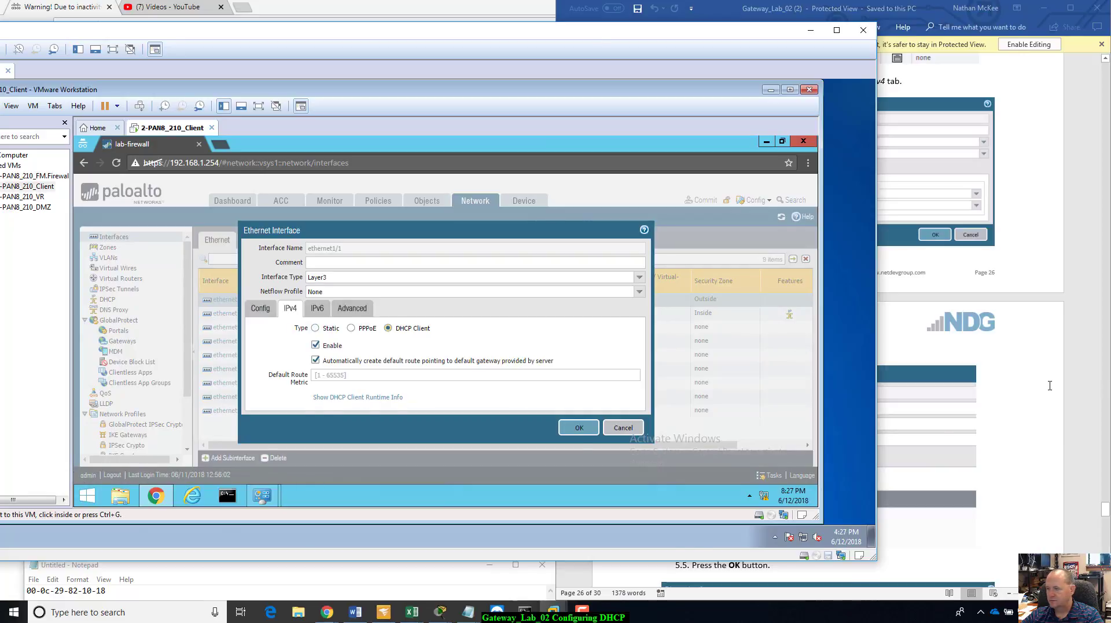
Read instructions 5.5 to 5.7 in the lab document, and return to the firewall's ethernet1/1 settings
{"action": "left_click", "coordinate": [1050, 383]}
{"action": "scroll", "coordinate": [1051, 383], "scroll_direction": "down", "scroll_amount": 6}
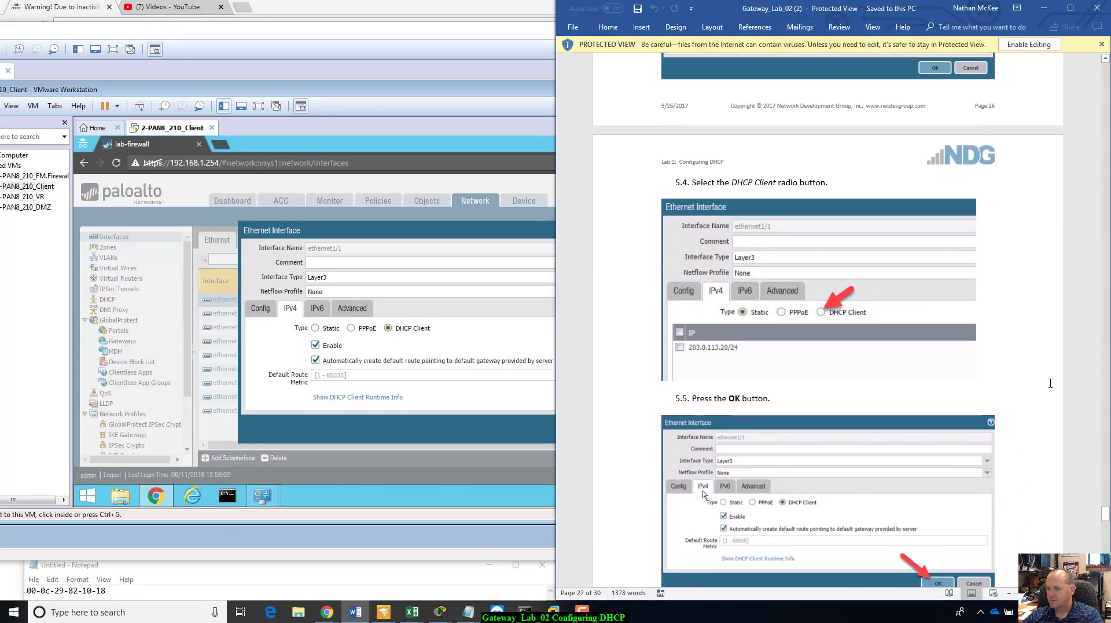
{"action": "scroll", "coordinate": [1051, 383], "scroll_direction": "down", "scroll_amount": 3}
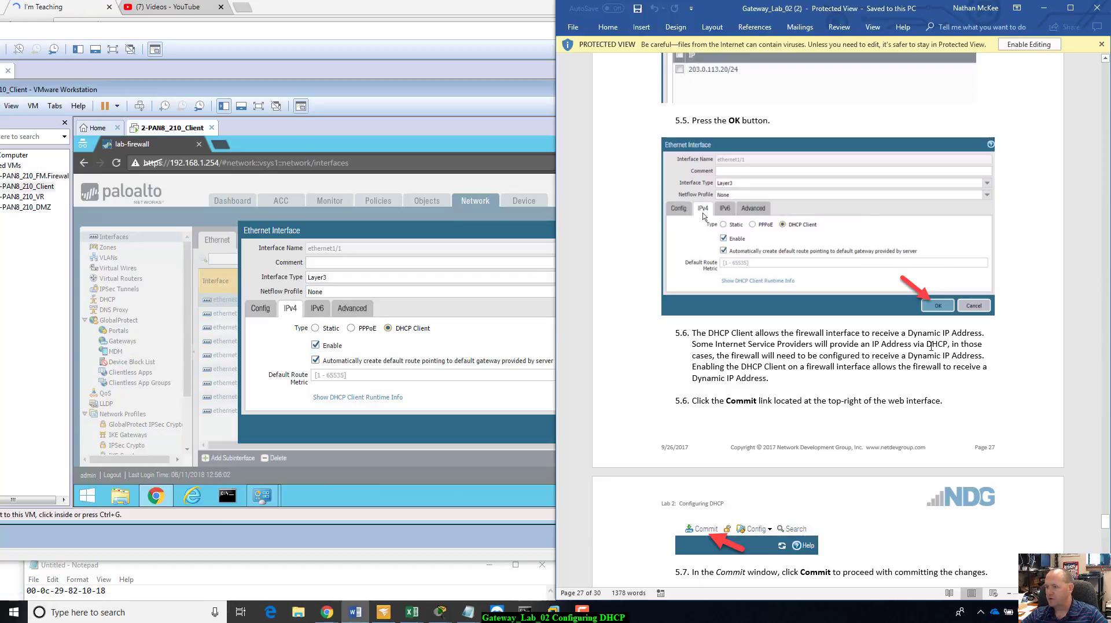
{"action": "left_click_drag", "start_coordinate": [922, 355], "coordinate": [800, 380]}
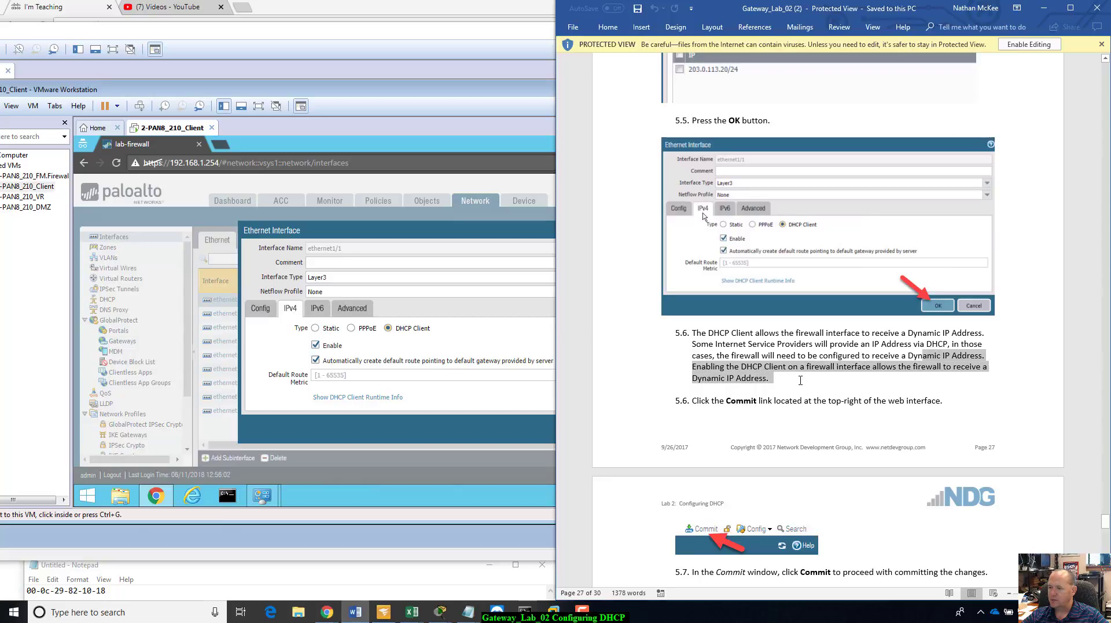
{"action": "left_click", "coordinate": [817, 378]}
{"action": "left_click_drag", "start_coordinate": [808, 367], "coordinate": [829, 388]}
{"action": "left_click", "coordinate": [830, 389]}
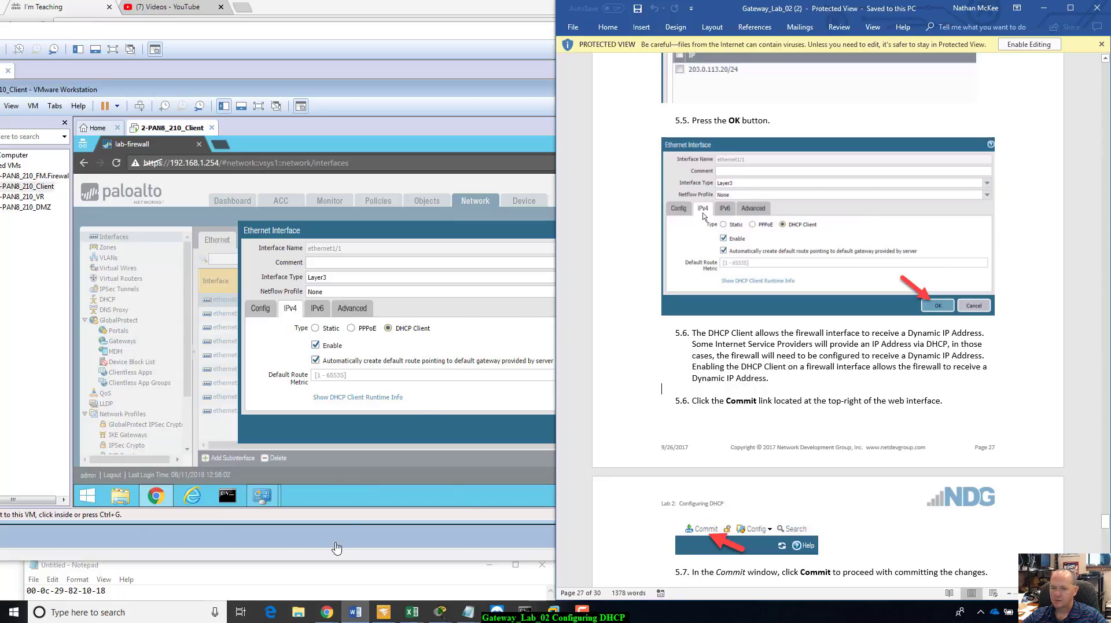
{"action": "left_click", "coordinate": [488, 337]}
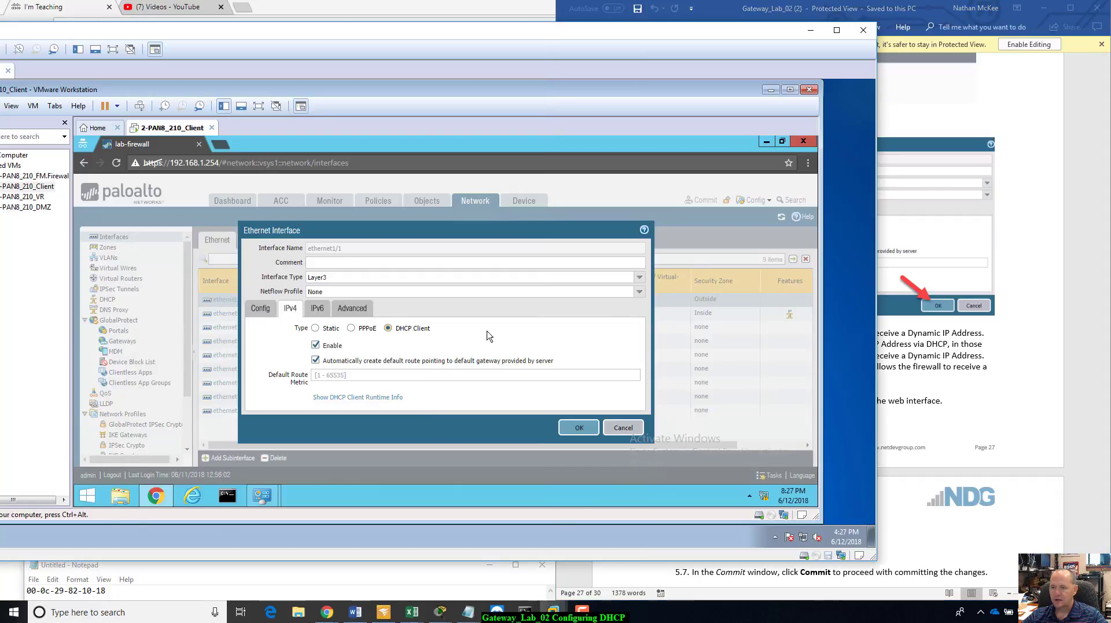
Apply ethernet1/1's DHCP Client settings, commit all changes to the firewall, and dismiss the commit status
{"action": "left_click", "coordinate": [577, 430]}
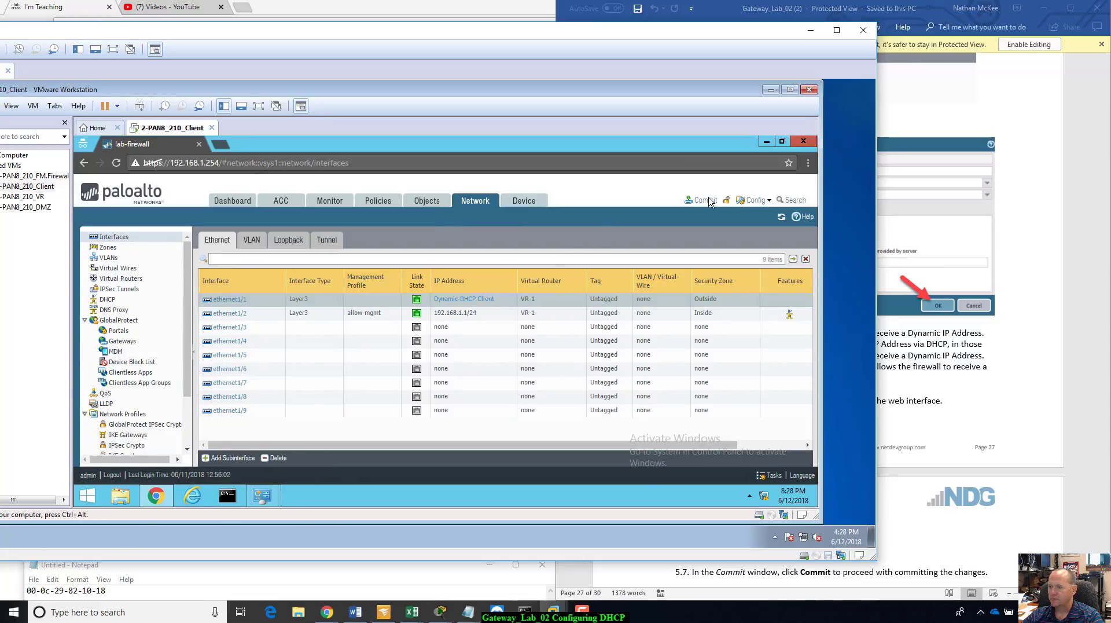
{"action": "left_click", "coordinate": [702, 200]}
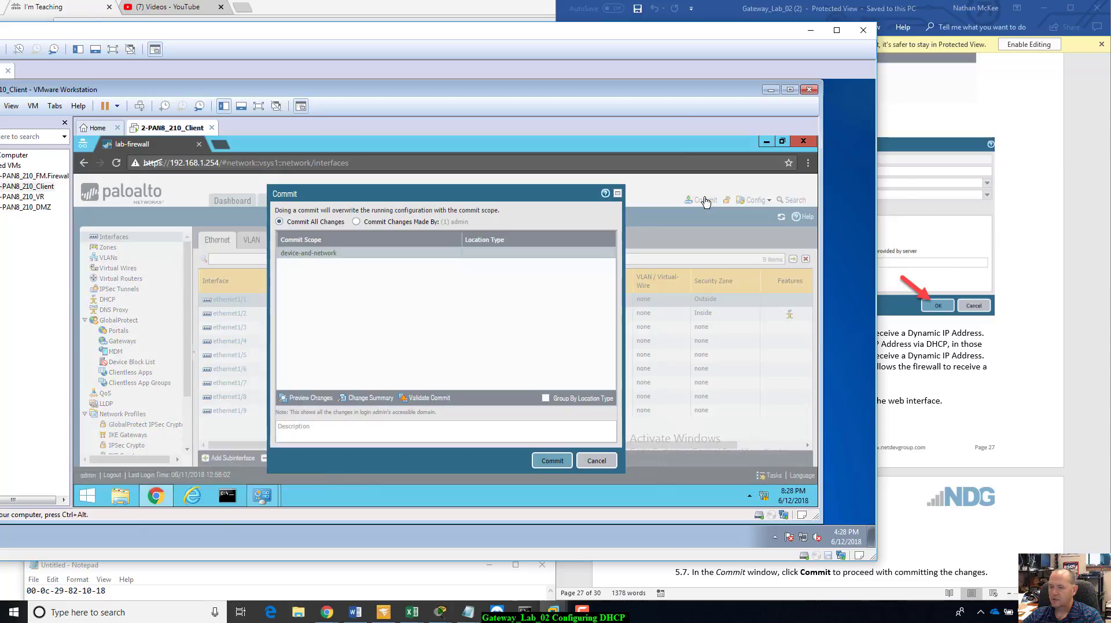
{"action": "left_click", "coordinate": [550, 467]}
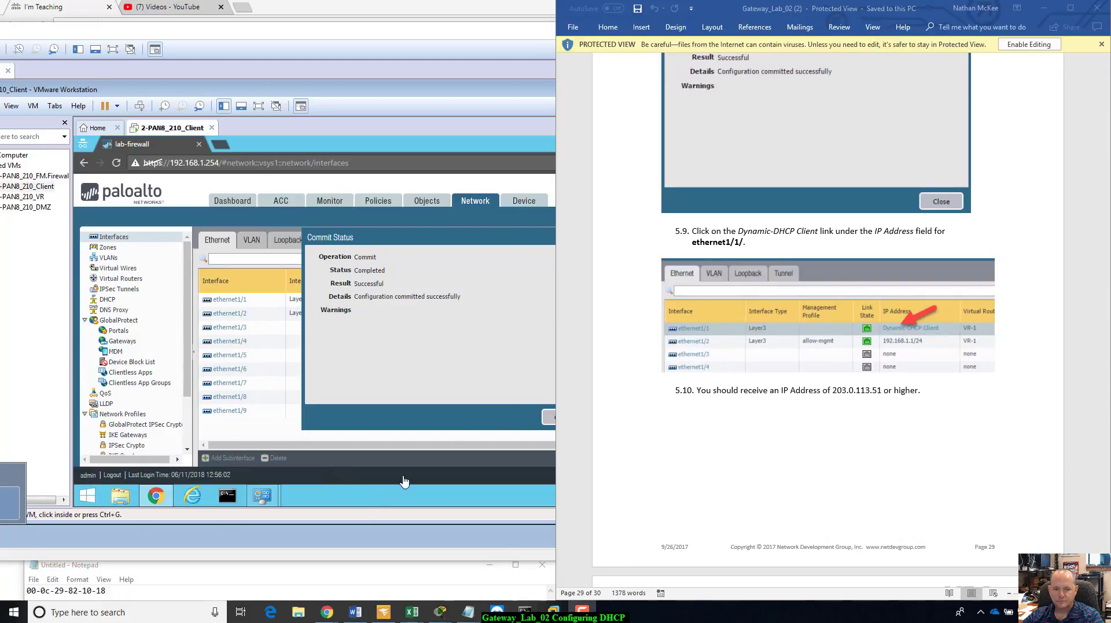
{"action": "left_click", "coordinate": [493, 357]}
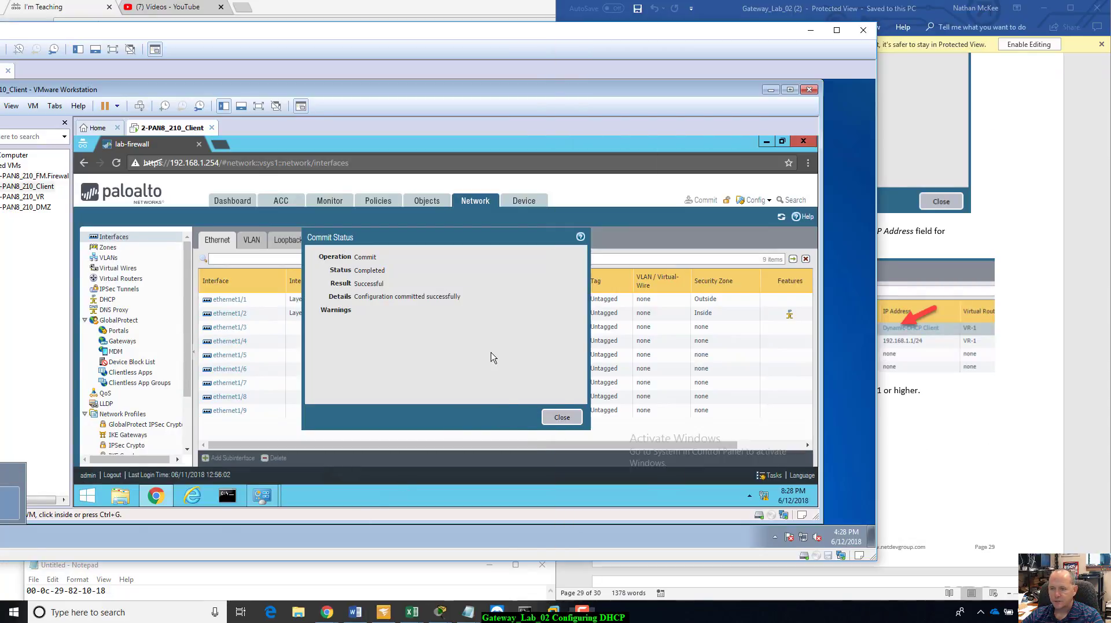
{"action": "left_click", "coordinate": [562, 417]}
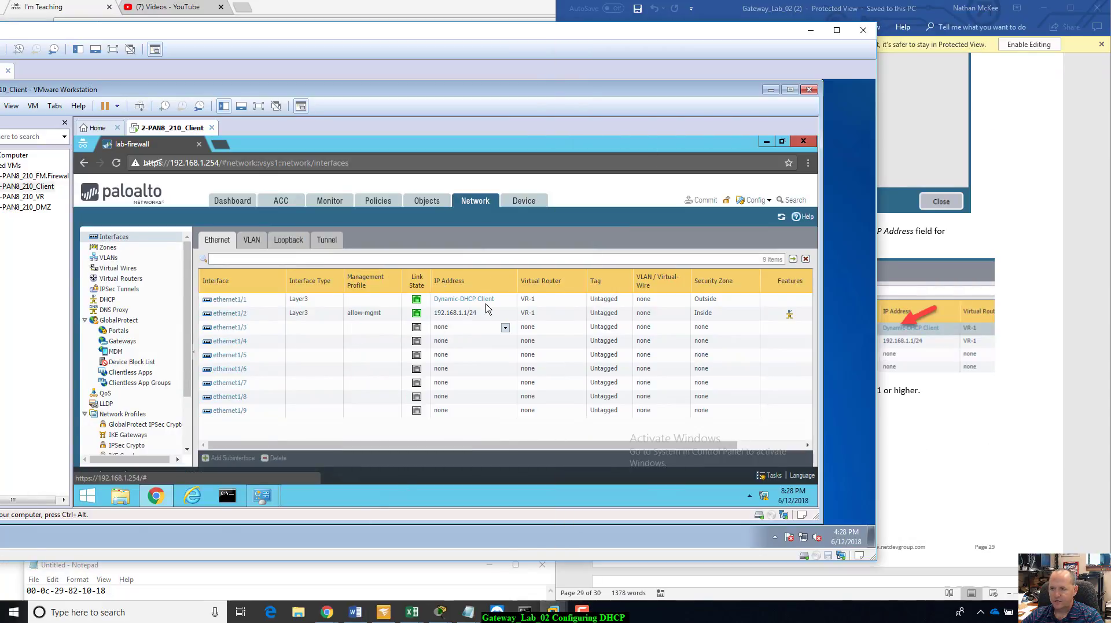
Check instructions 5.9 and 5.10 in the lab document, and show ethernet1/1's dynamic IP interface status on the firewall
{"action": "left_click", "coordinate": [978, 407]}
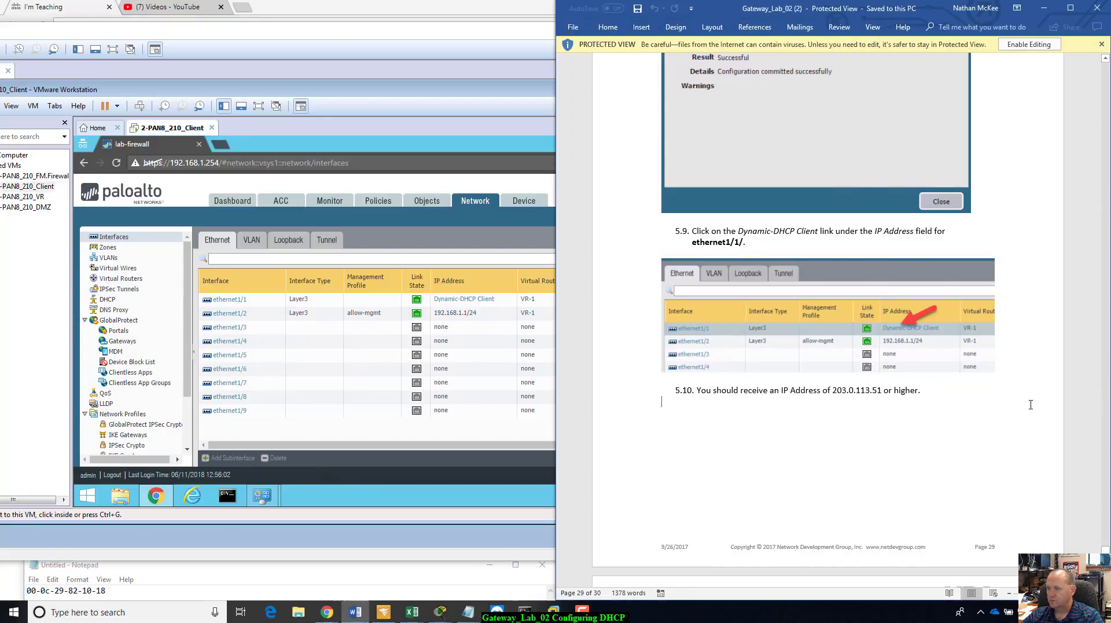
{"action": "scroll", "coordinate": [1032, 404], "scroll_direction": "down", "scroll_amount": 1}
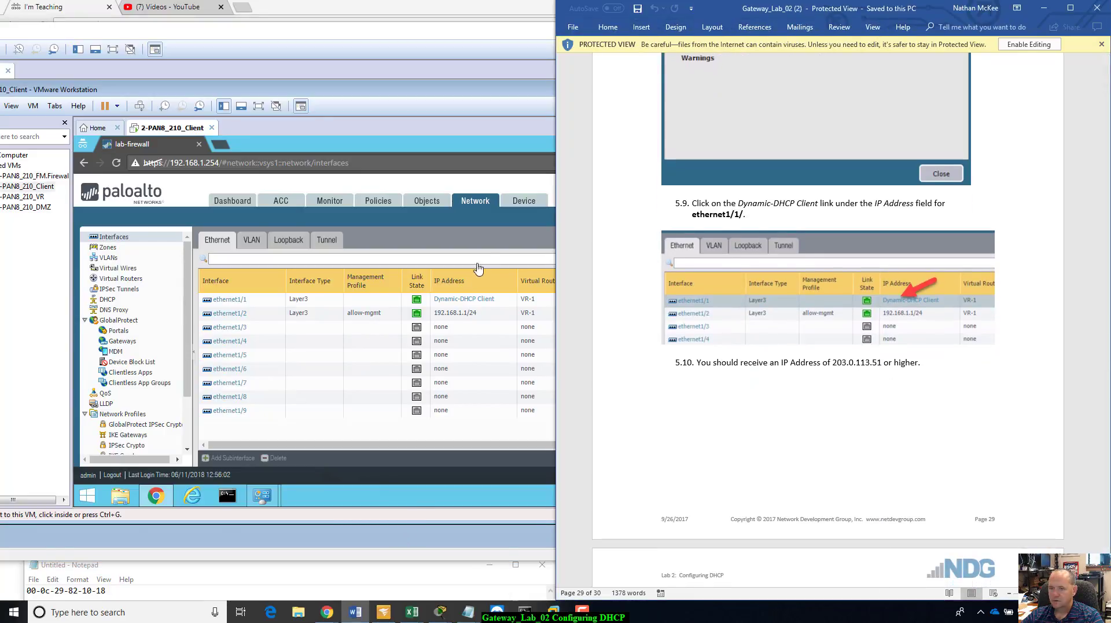
{"action": "left_click", "coordinate": [487, 232]}
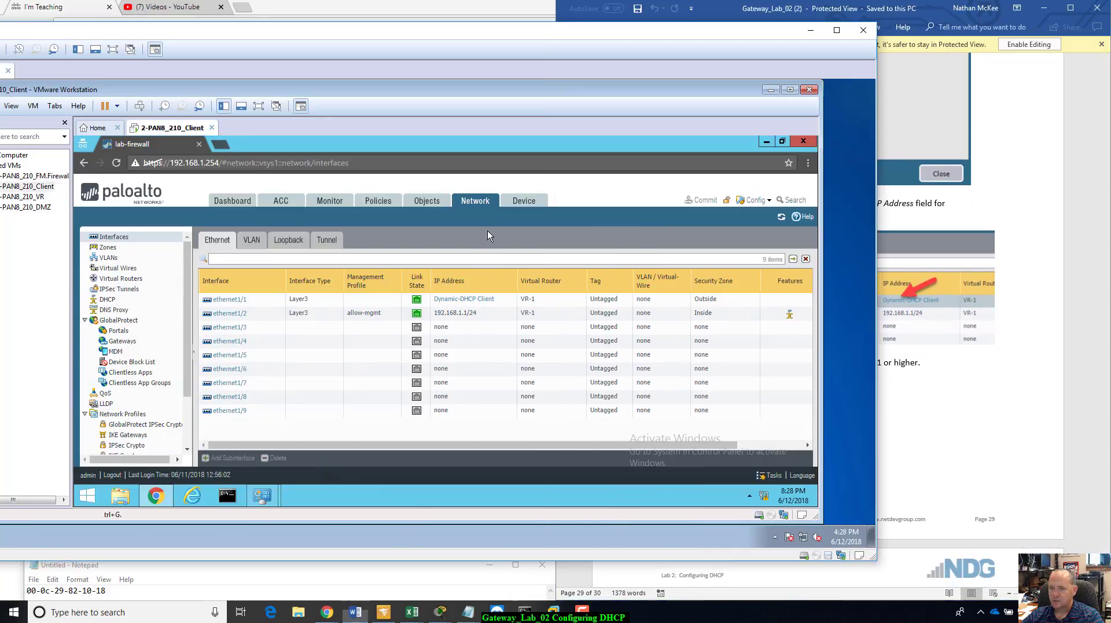
{"action": "left_click", "coordinate": [468, 299]}
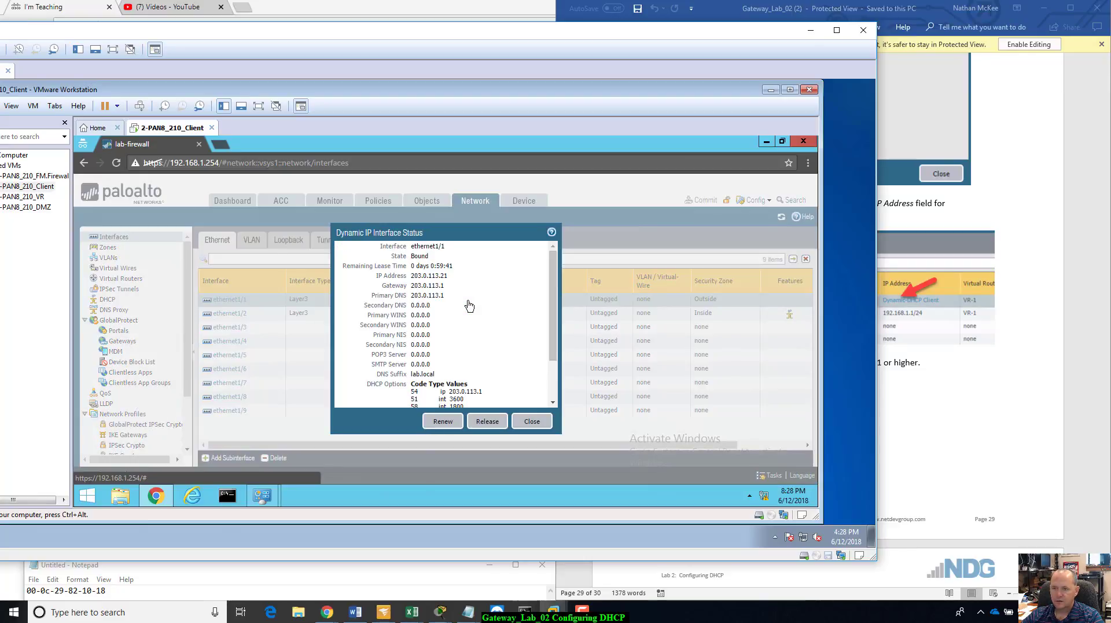
{"action": "left_click_drag", "start_coordinate": [551, 303], "coordinate": [561, 268]}
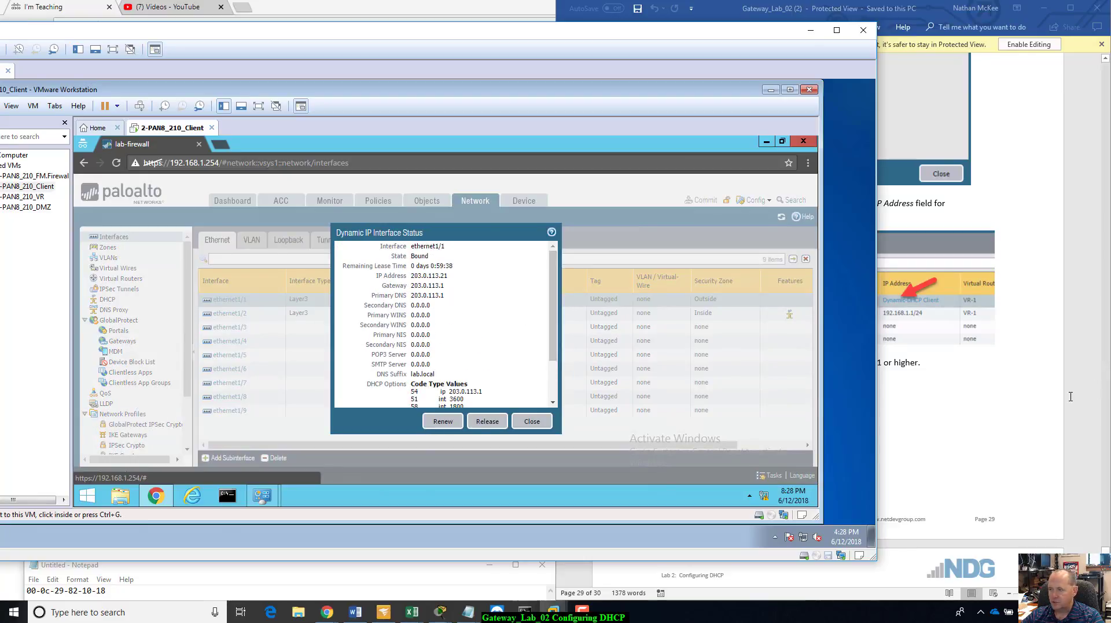
Compare instruction 5.10 in the lab document with ethernet1/1's leased IP address, and review the interface's DHCP options
{"action": "left_click", "coordinate": [1071, 397]}
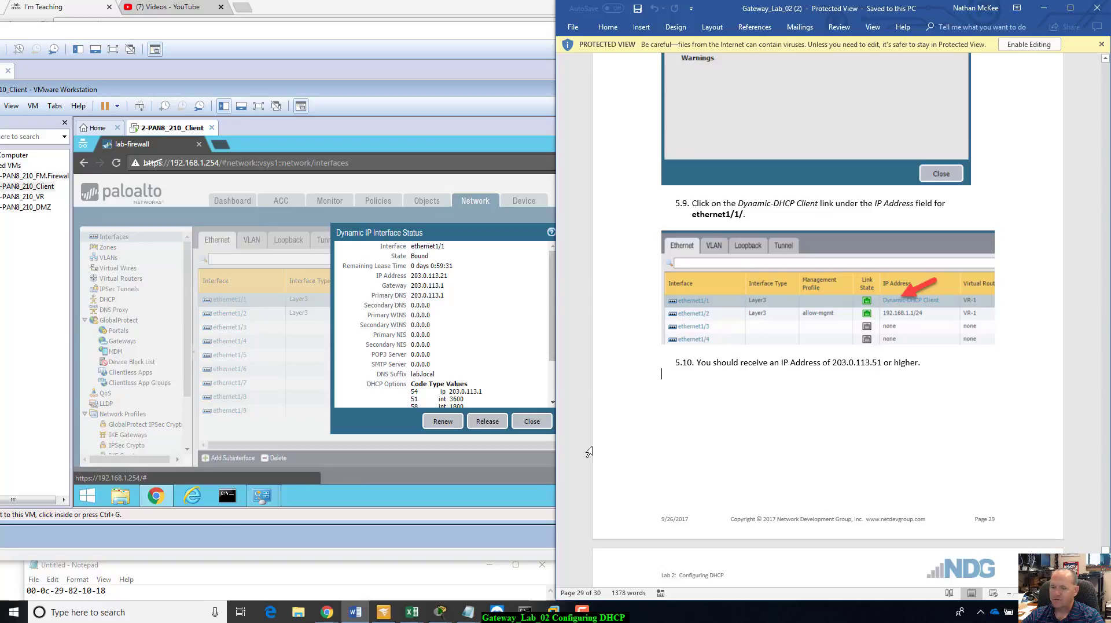
{"action": "left_click", "coordinate": [503, 234]}
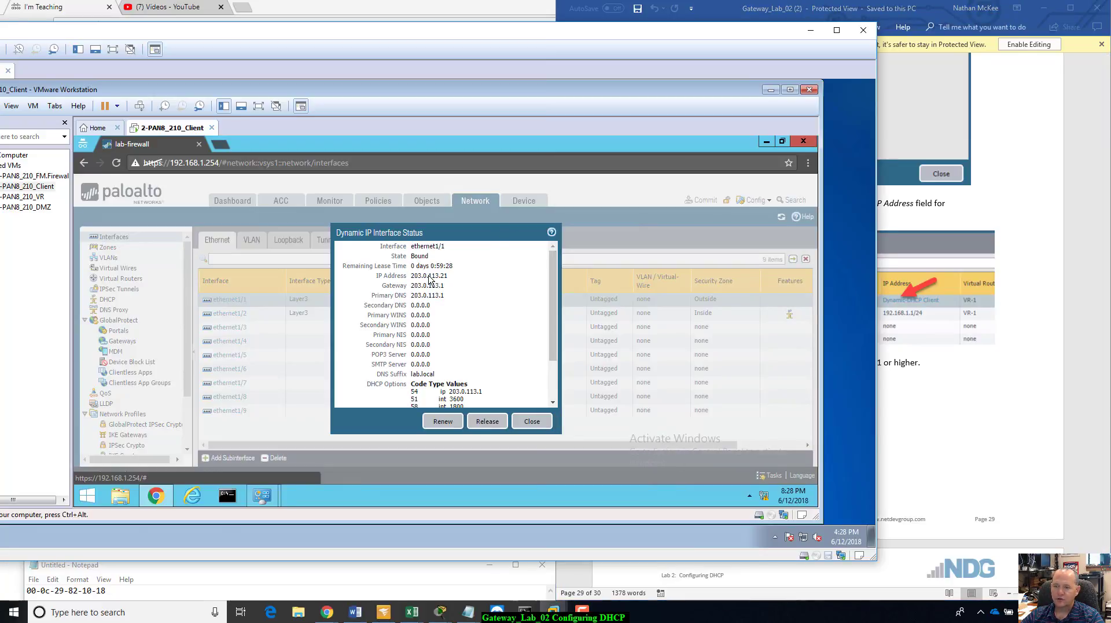
{"action": "left_click_drag", "start_coordinate": [430, 276], "coordinate": [451, 287]}
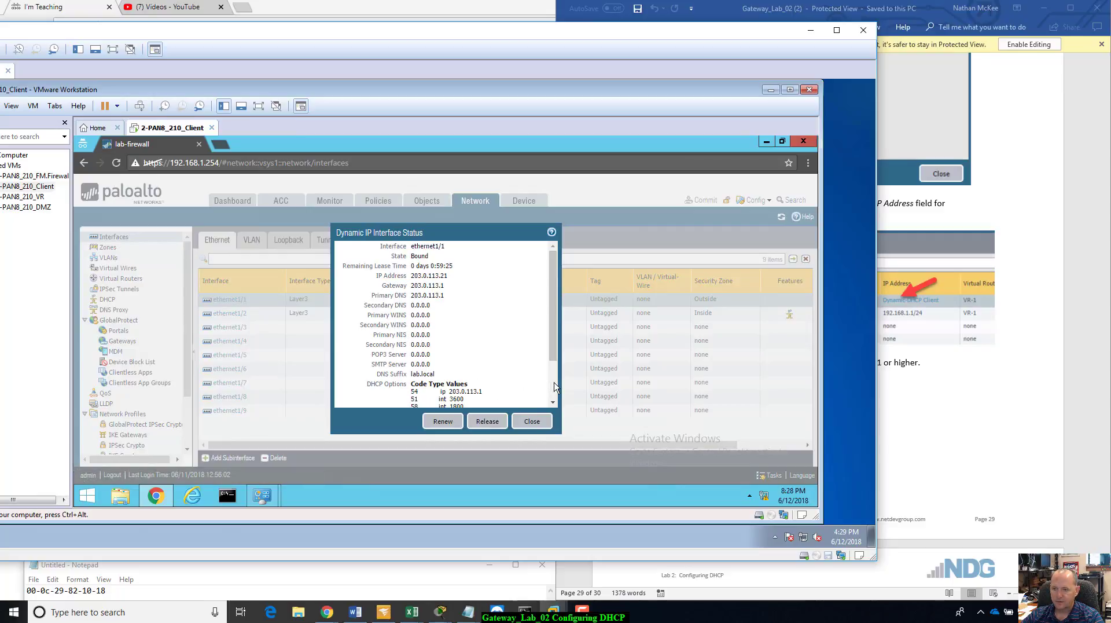
{"action": "scroll", "coordinate": [554, 387], "scroll_direction": "down", "scroll_amount": 2}
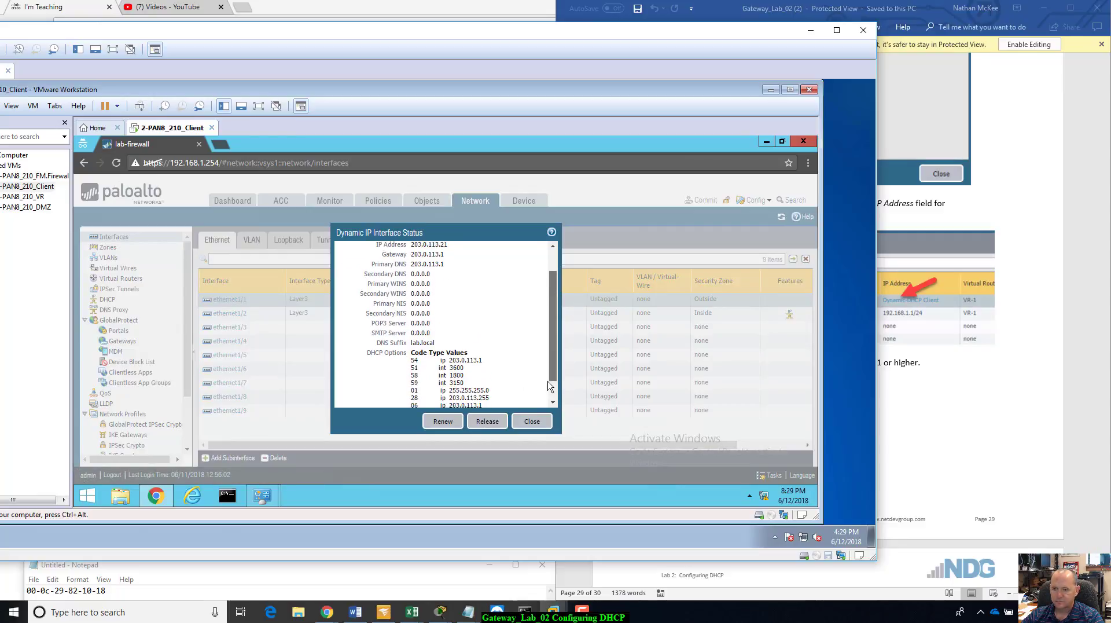
{"action": "scroll", "coordinate": [549, 388], "scroll_direction": "down", "scroll_amount": 1}
{"action": "left_click_drag", "start_coordinate": [549, 381], "coordinate": [555, 327]}
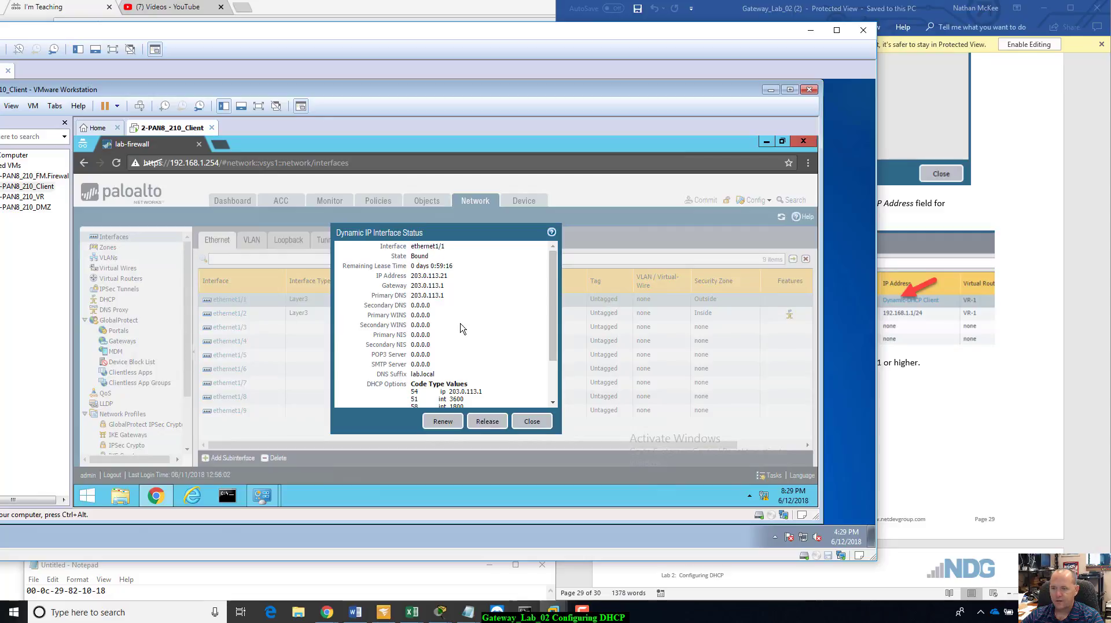
Examine the lab document's sample interface status below instruction 5.10 for comparison with the firewall's ethernet1/1 lease
{"action": "left_click", "coordinate": [1036, 356]}
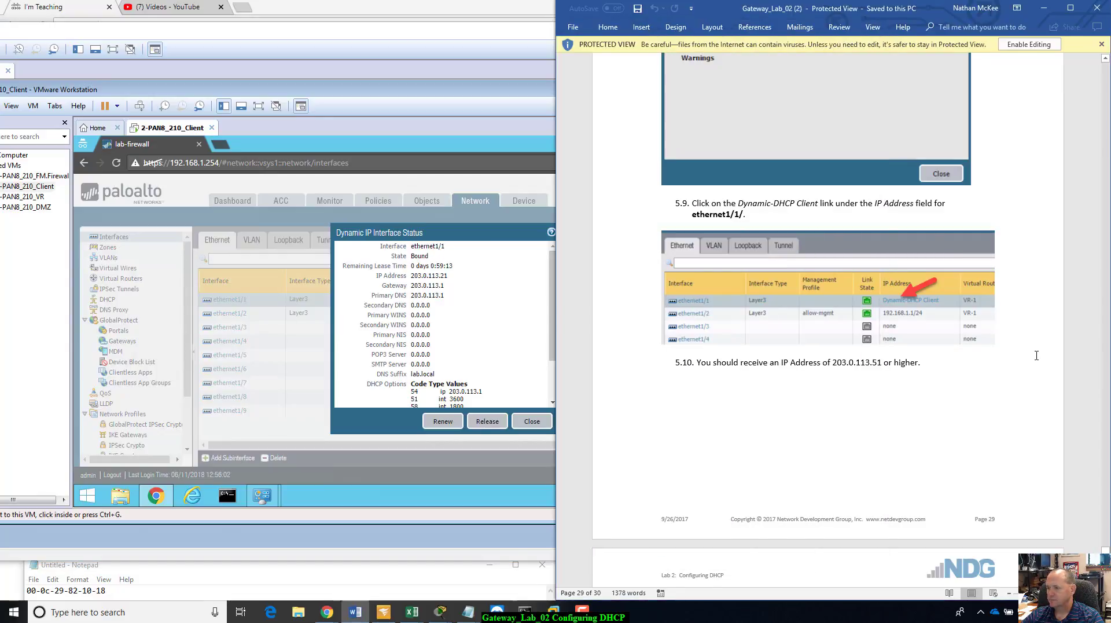
{"action": "scroll", "coordinate": [1037, 356], "scroll_direction": "down", "scroll_amount": 10}
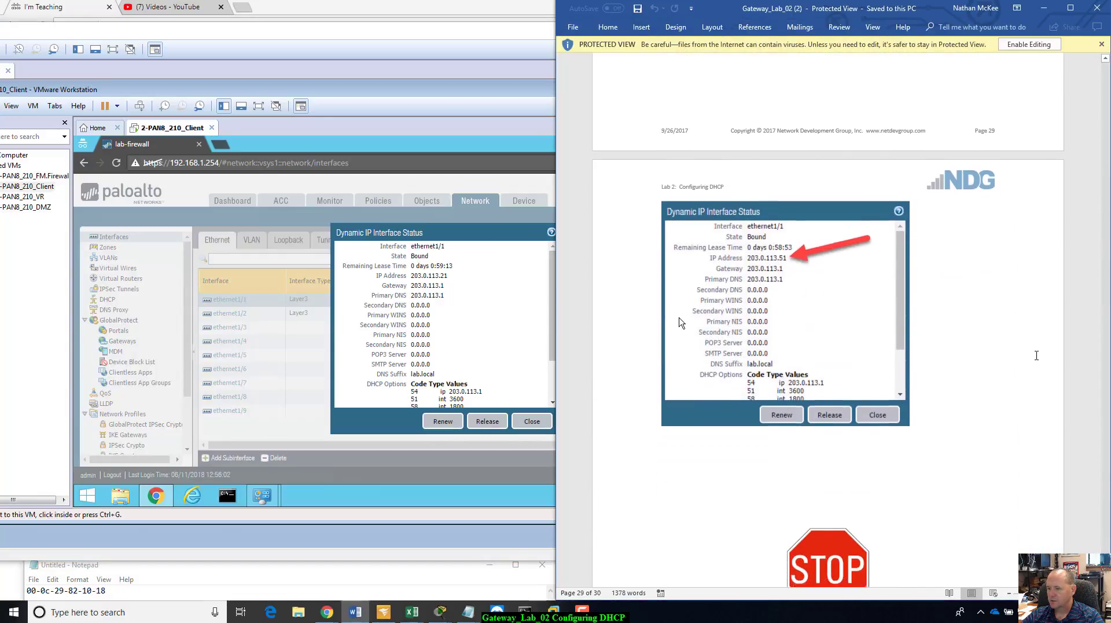
{"action": "scroll", "coordinate": [1036, 355], "scroll_direction": "up", "scroll_amount": 5}
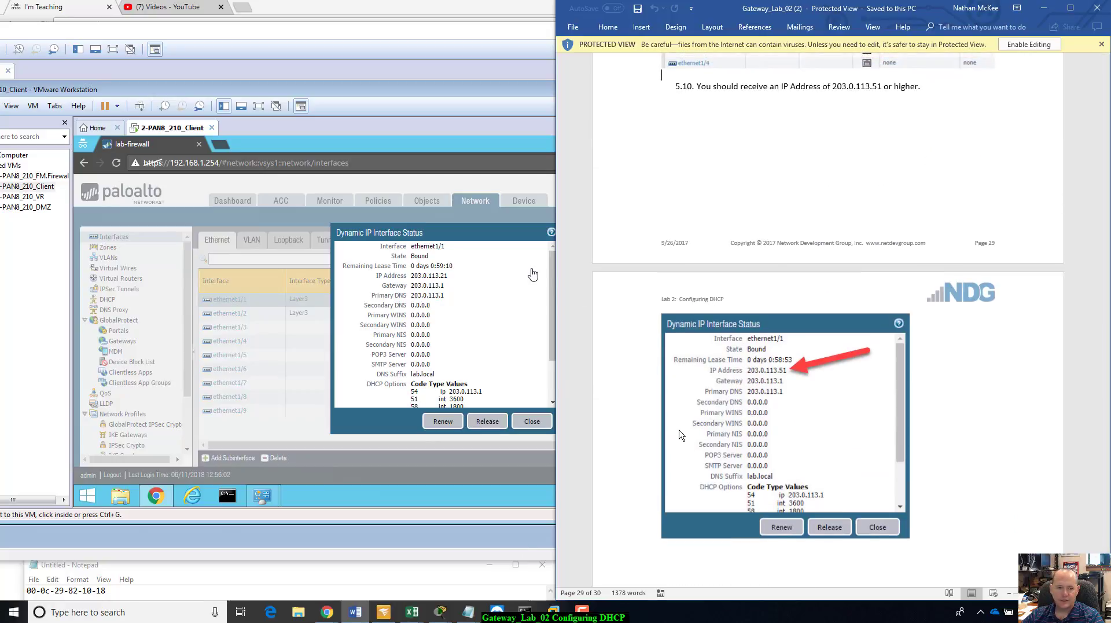